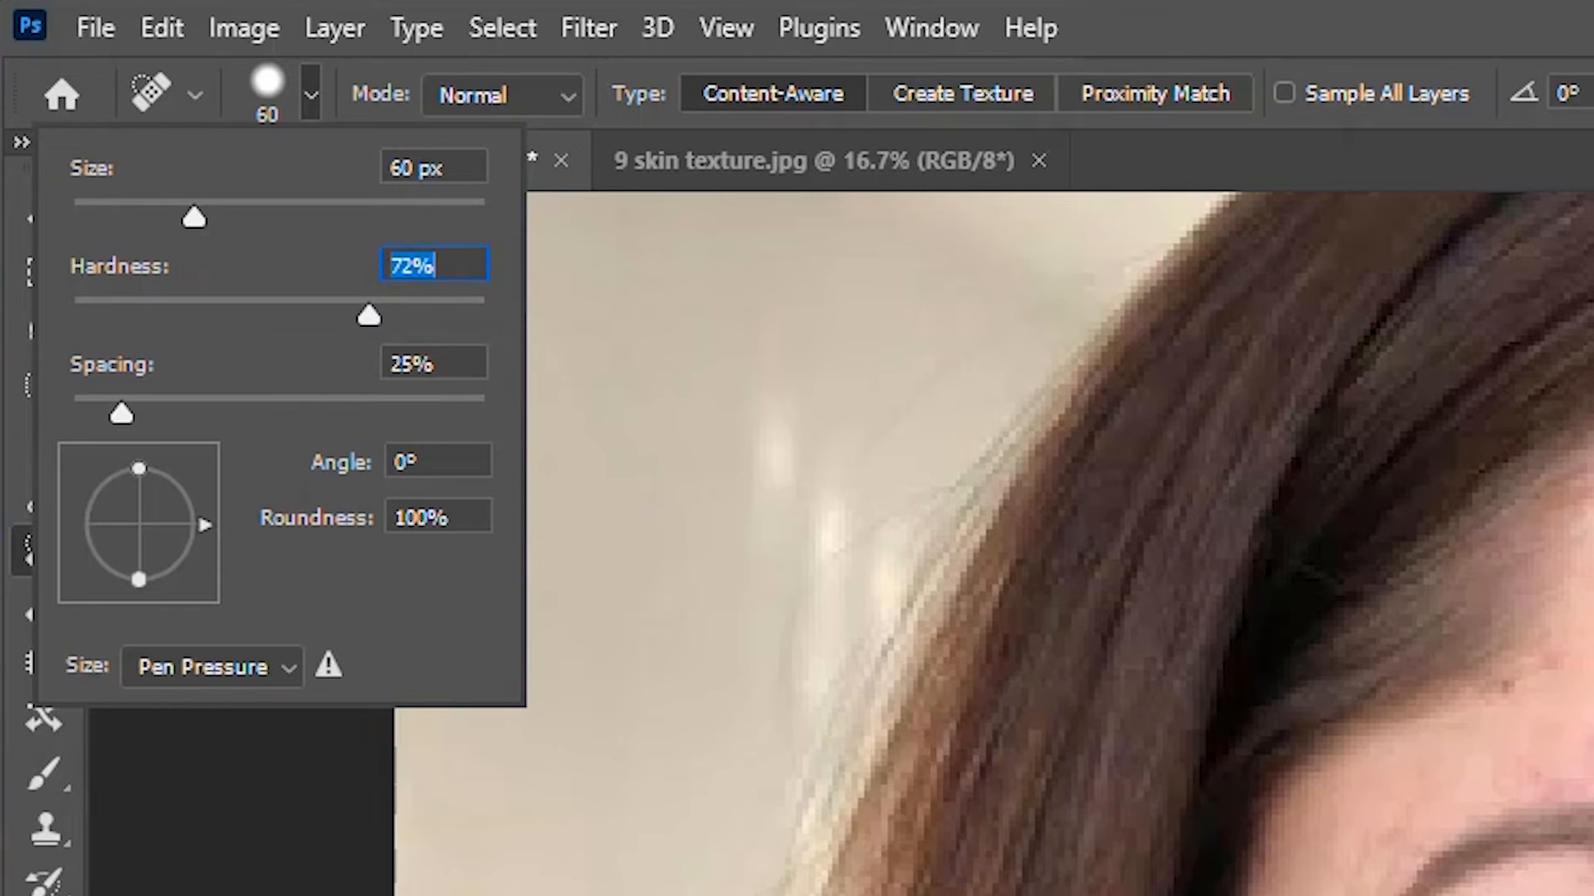
Set the Spot Healing Brush to 72% hardness and a 15 px size for the facial blemishes.
key(Return)
key(bracketleft)
key(bracketleft)
key(bracketleft)
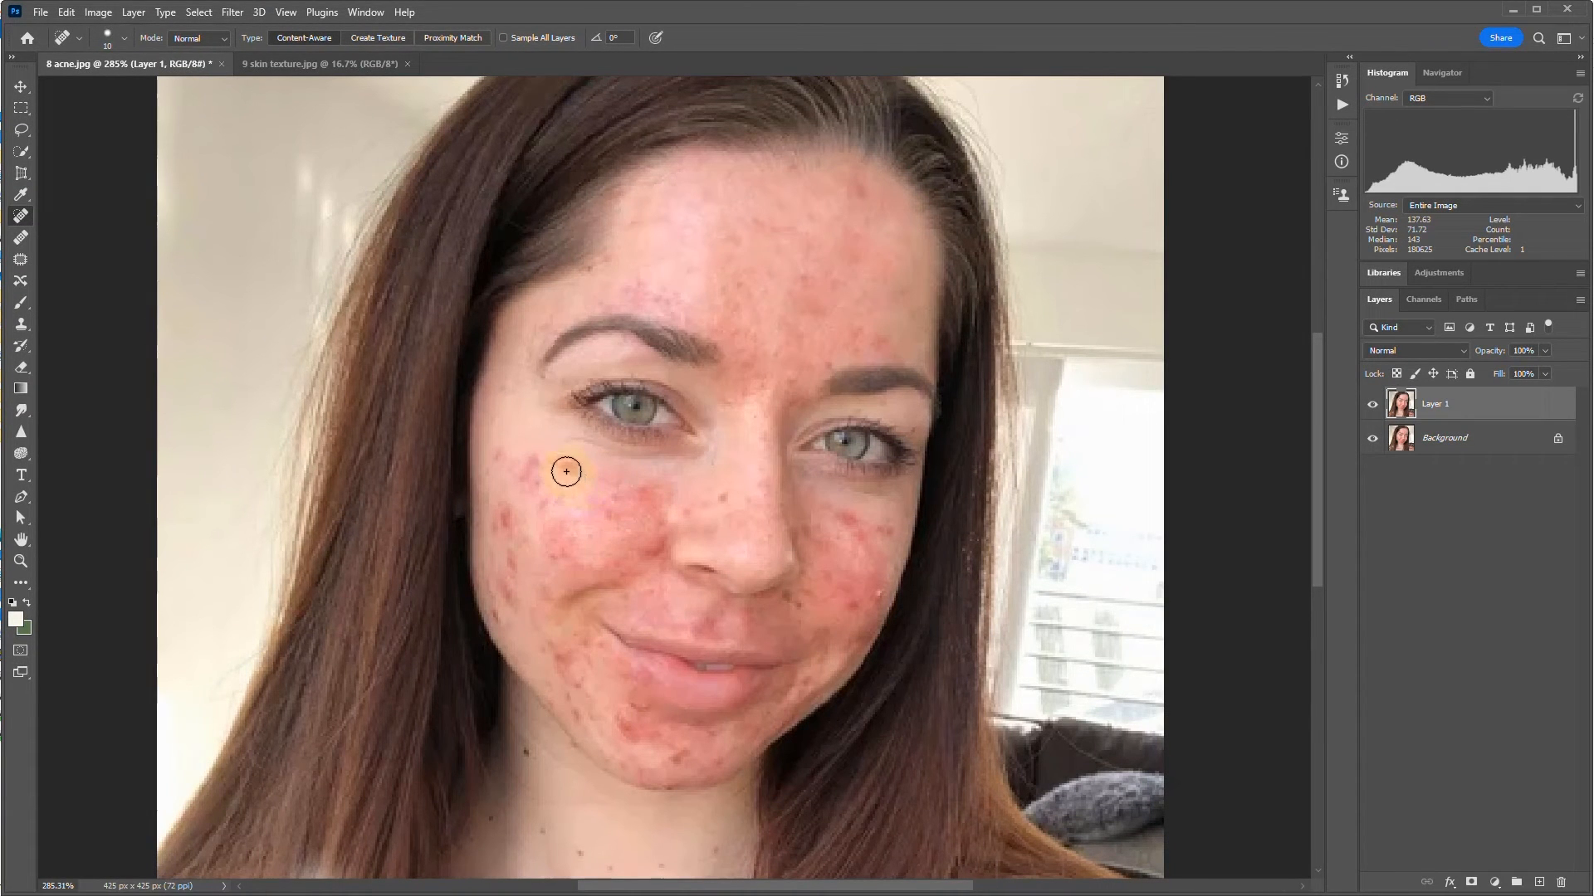
key(bracketright)
Spot-heal the acne marks below the left-hand eye and down the left-hand cheek and jawline on Layer 1.
click(566, 472)
click(502, 516)
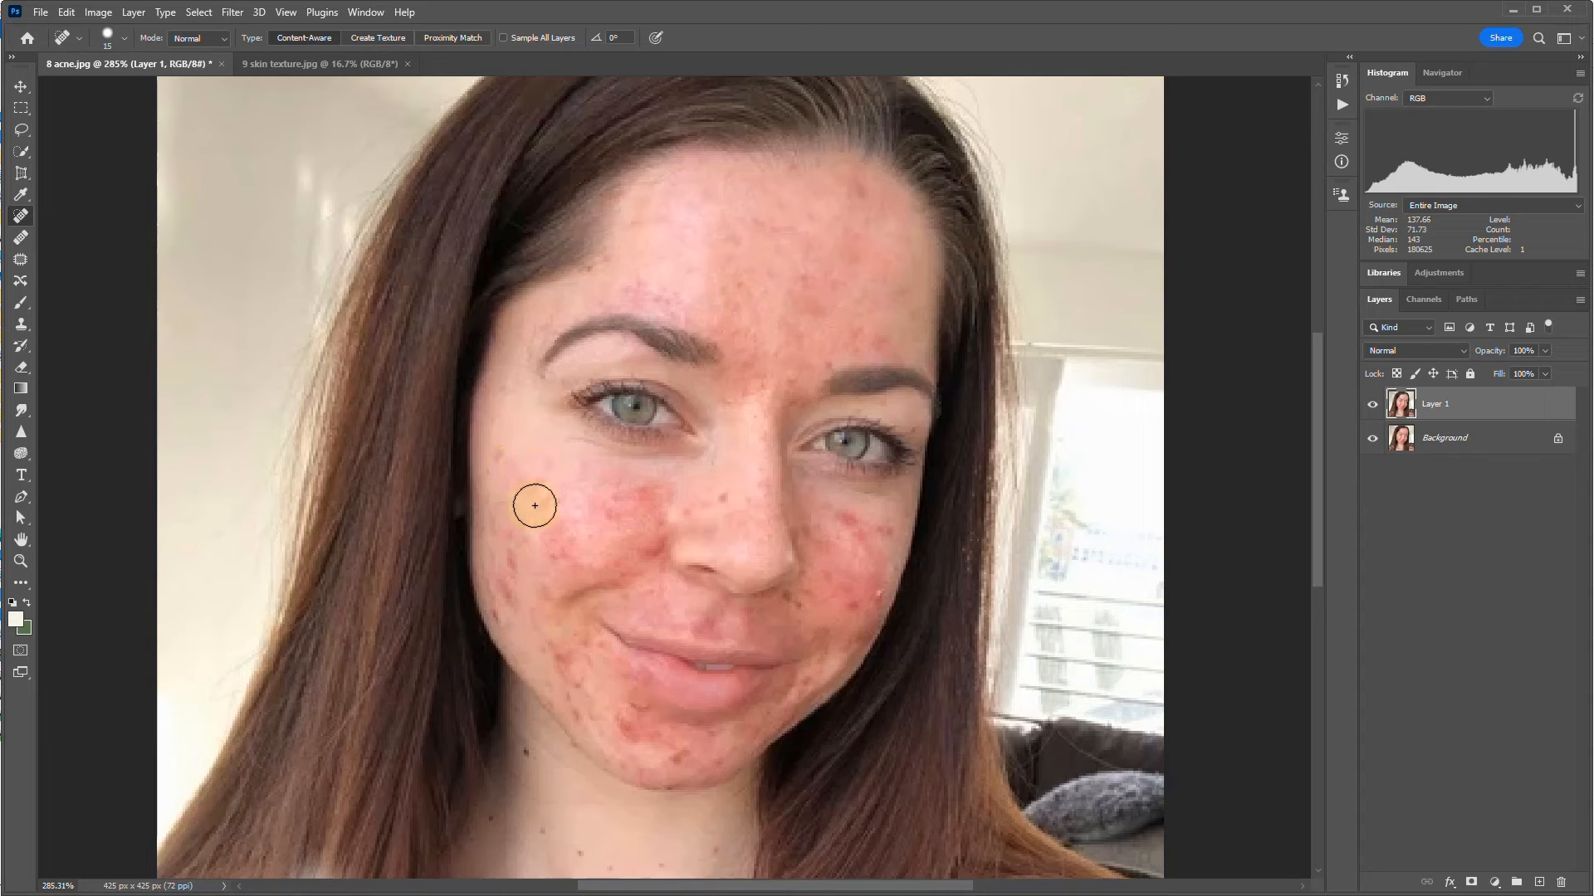
click(514, 469)
click(512, 566)
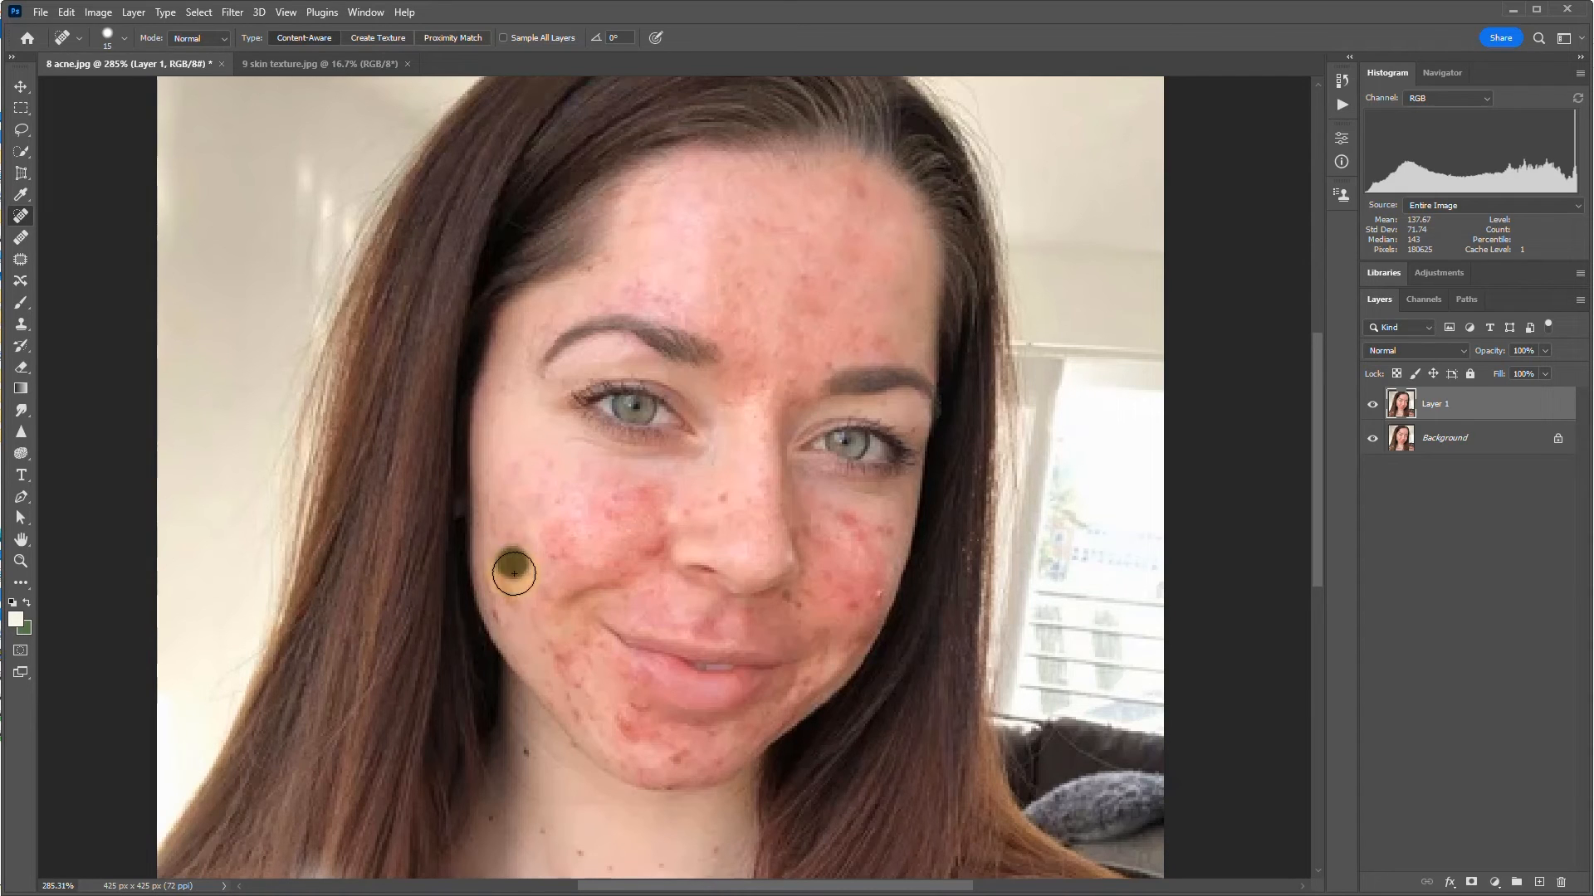
click(505, 616)
click(559, 658)
click(510, 583)
click(558, 535)
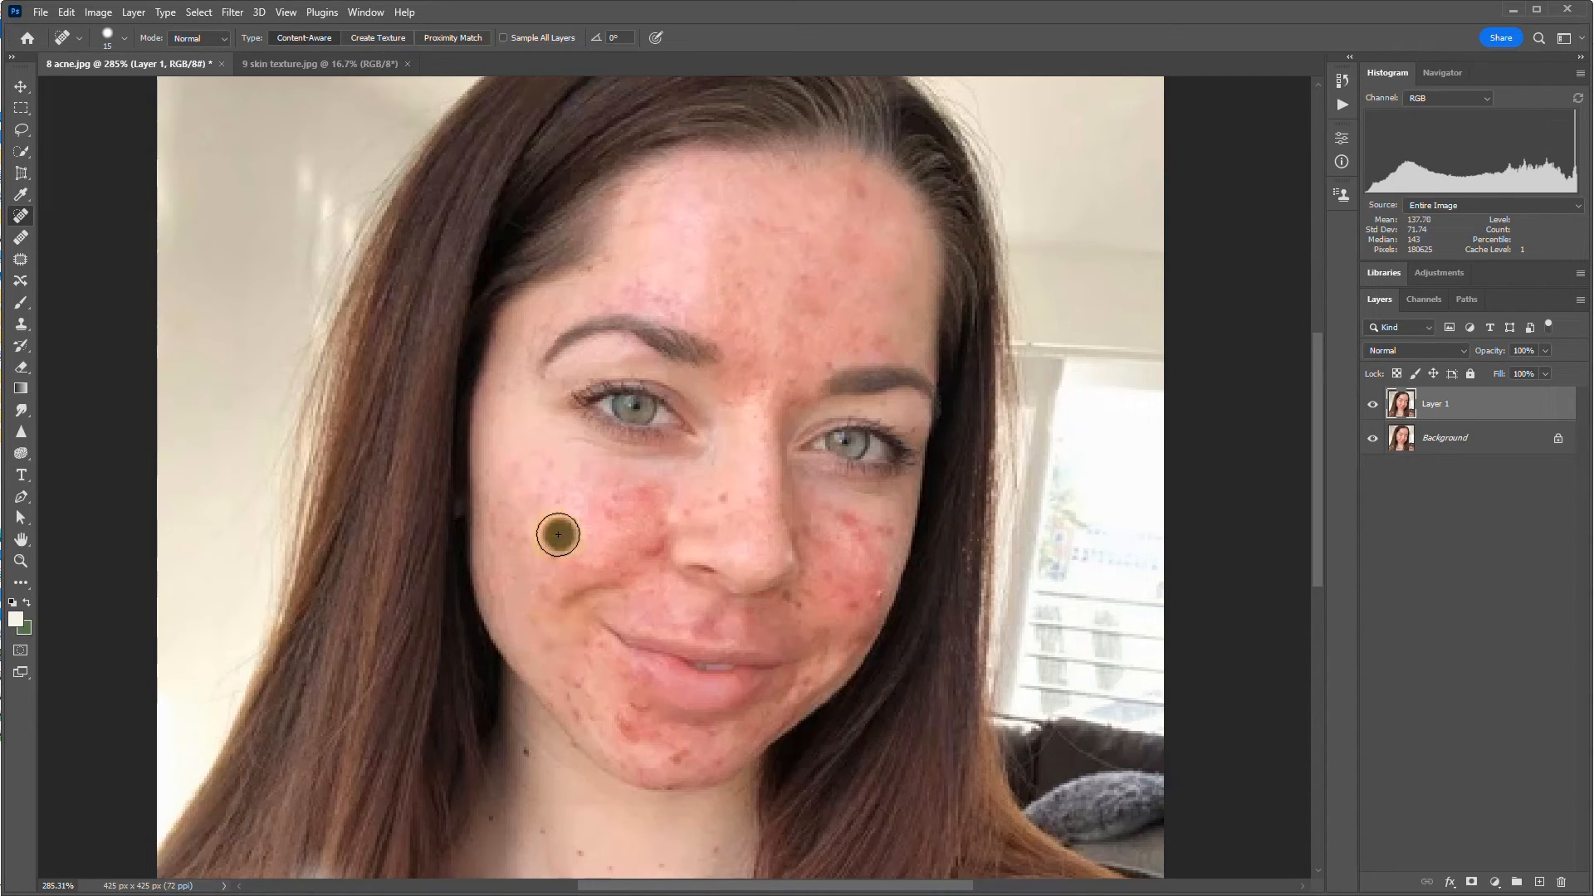
Spot-heal the remaining blemishes on the right-hand cheek, chin, nose and forehead.
click(848, 521)
drag(836, 612, 823, 671)
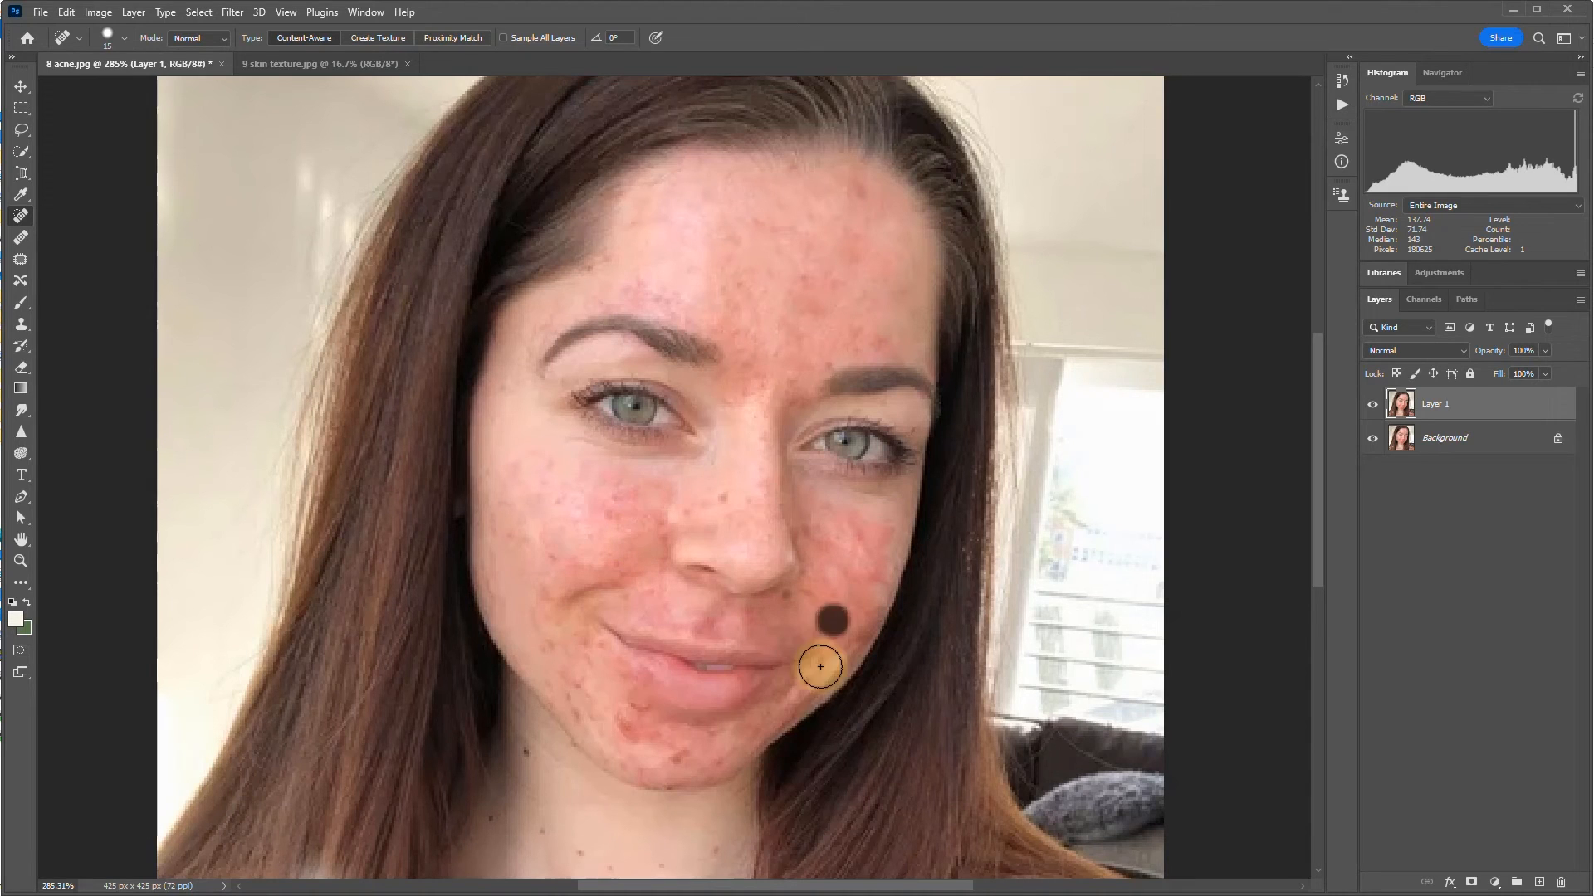
click(666, 746)
click(573, 704)
click(627, 678)
click(711, 744)
click(723, 499)
click(629, 516)
click(831, 593)
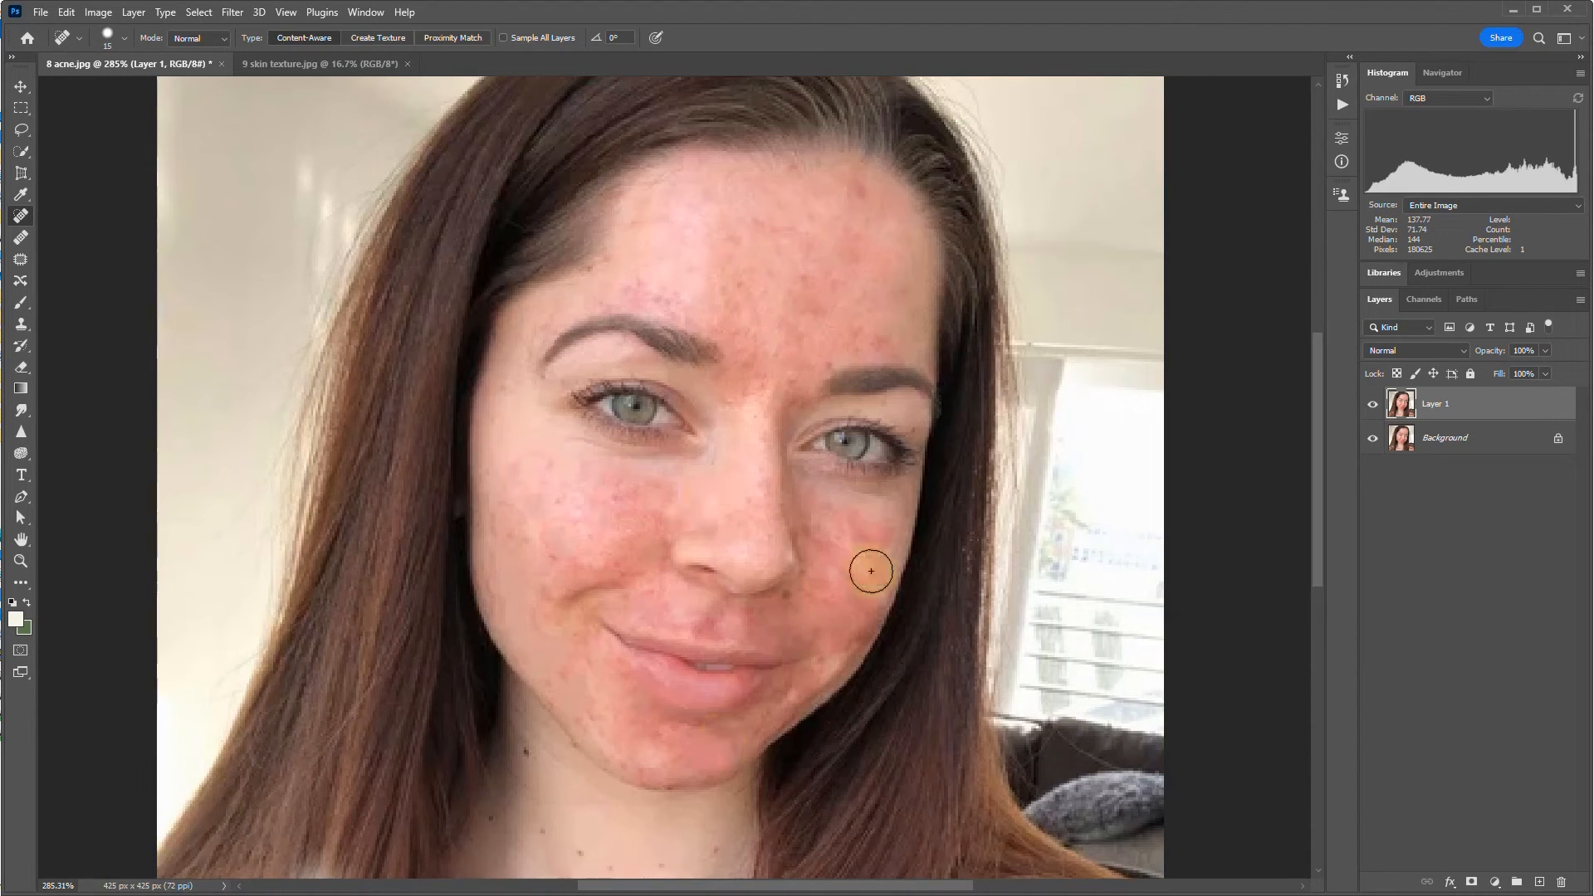
click(876, 328)
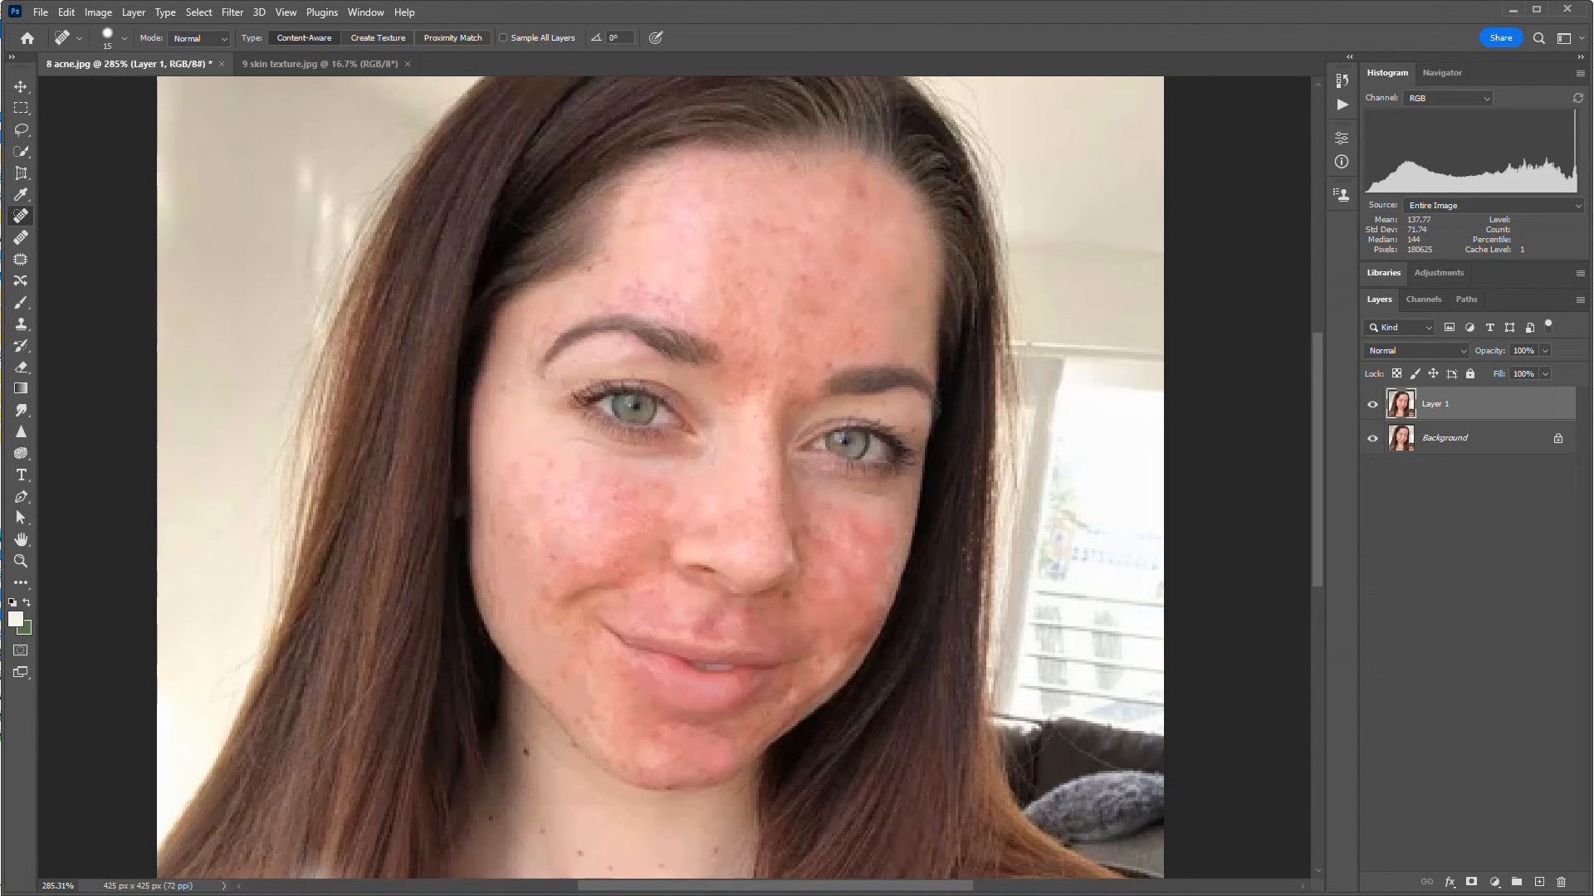
Toggle the visibility of Layer 1 to compare the healed skin with the original photo.
click(1372, 406)
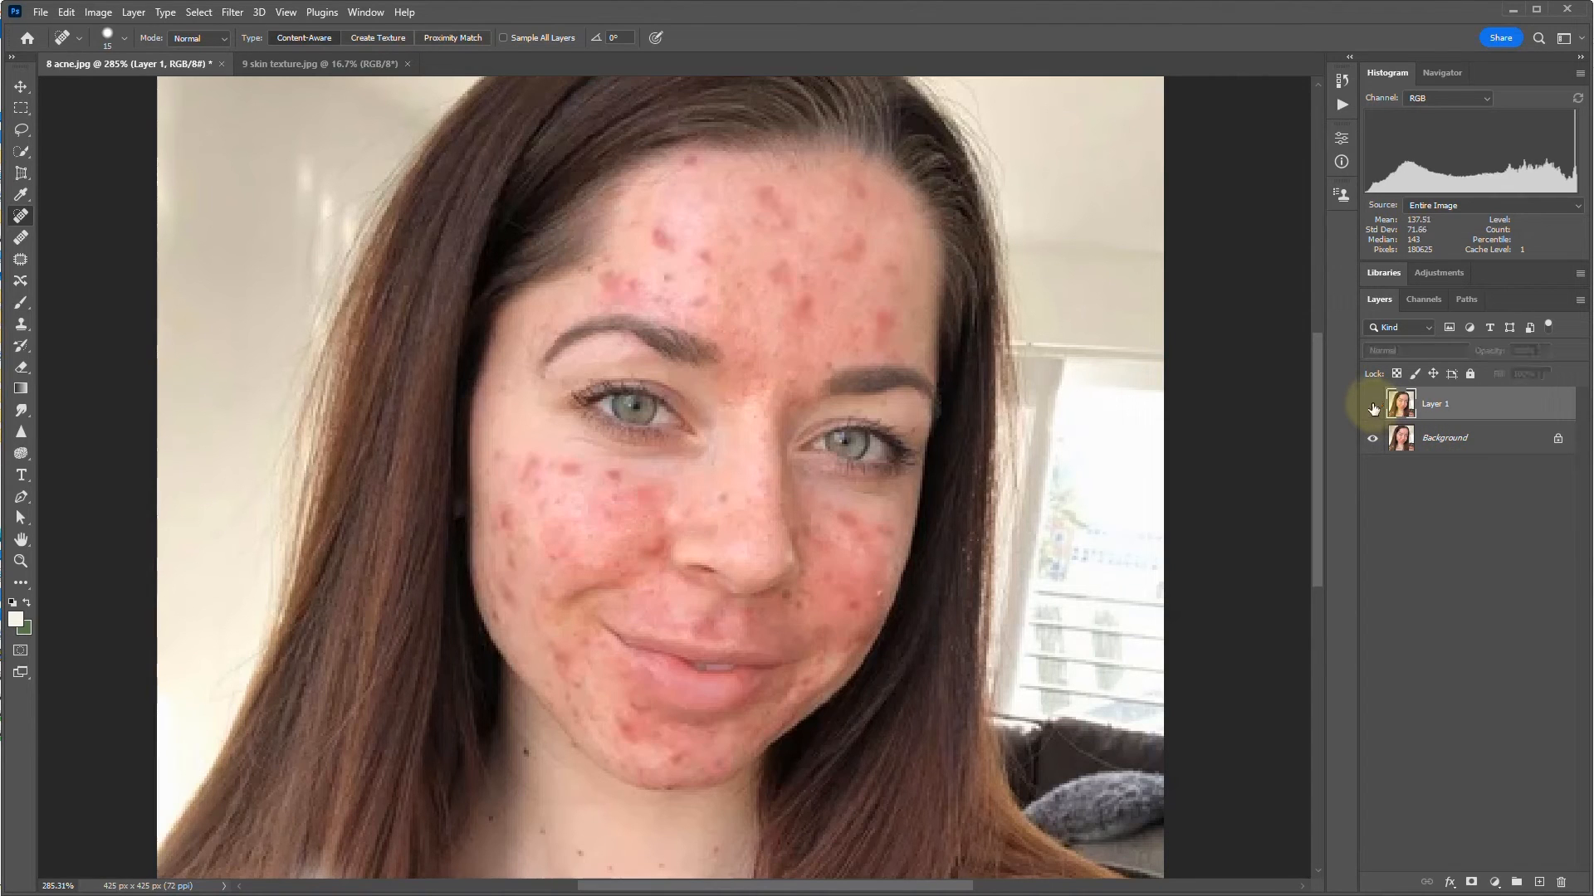
click(1373, 406)
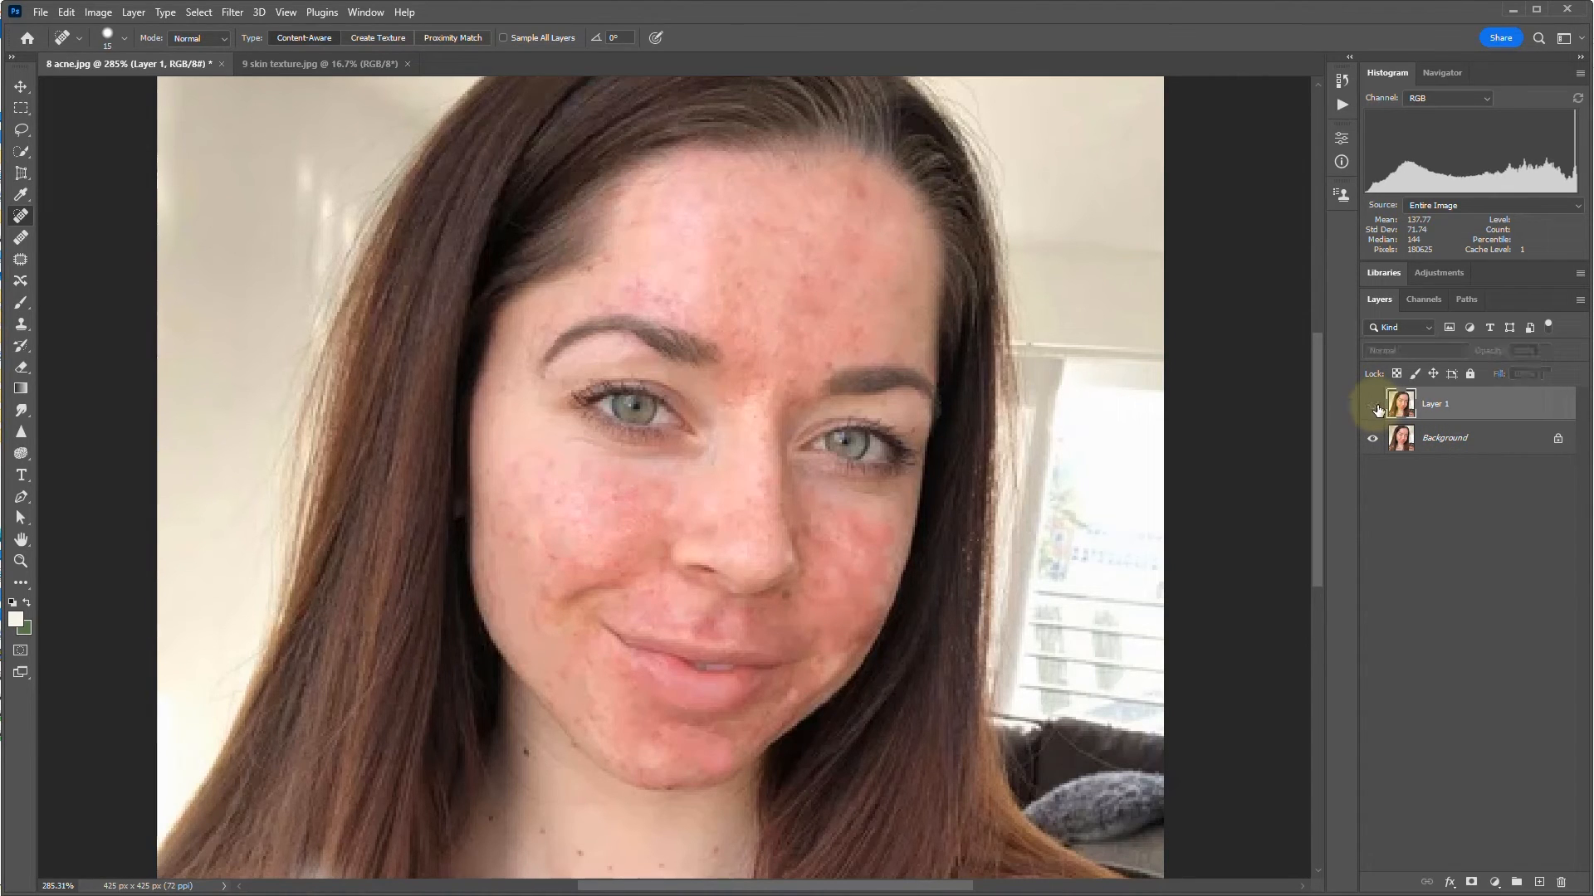
click(1373, 406)
click(1375, 408)
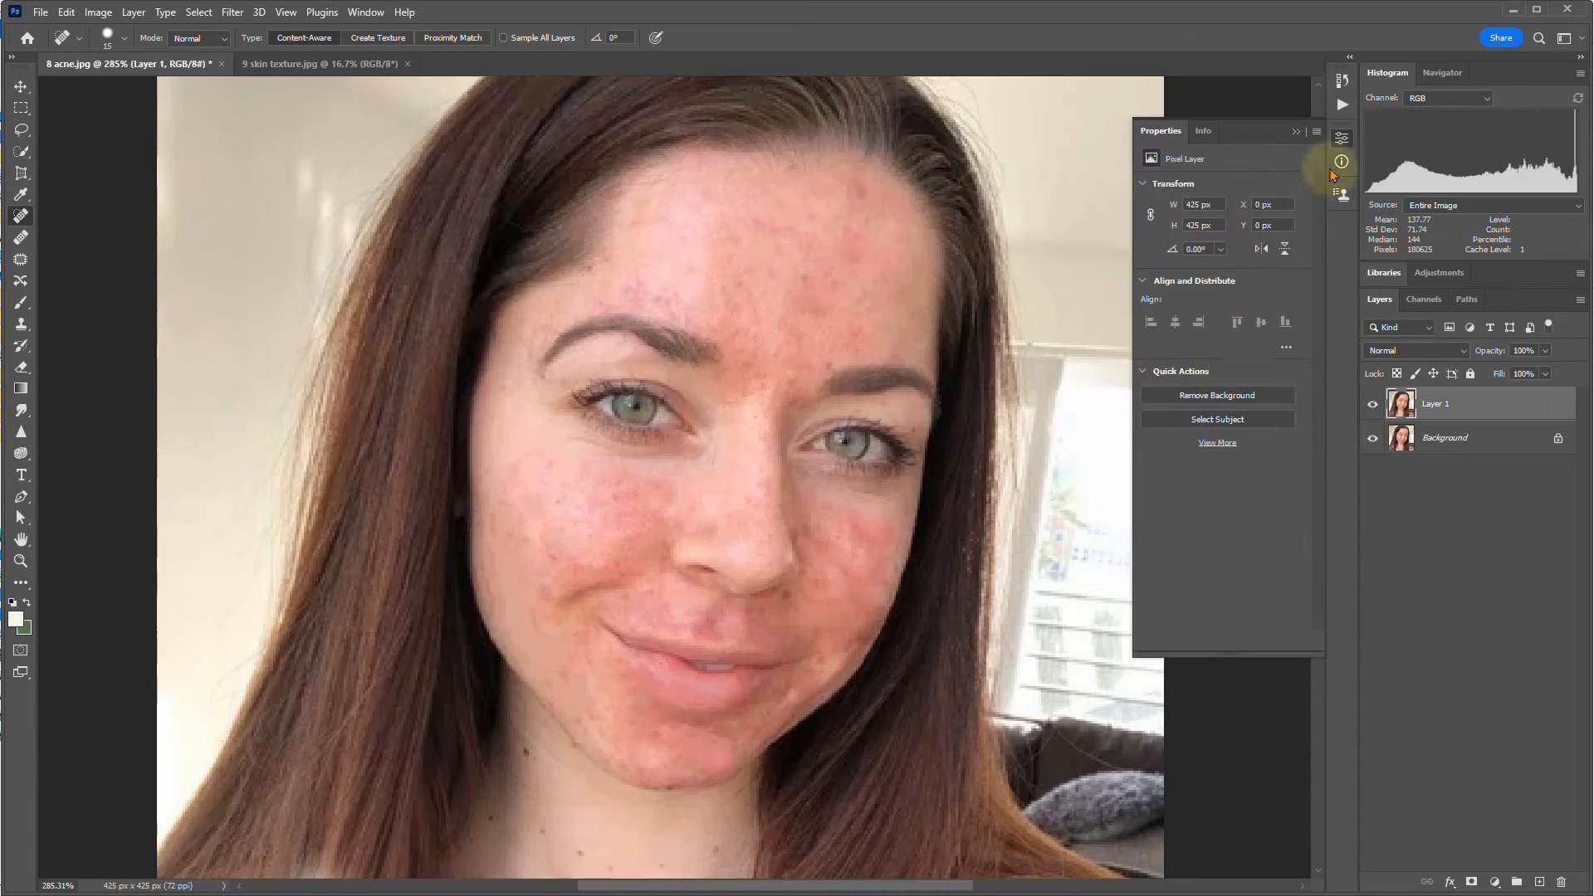
Show the properties of Layer 1 and open the full list of quick actions to find Smooth skin.
click(1340, 139)
click(1341, 139)
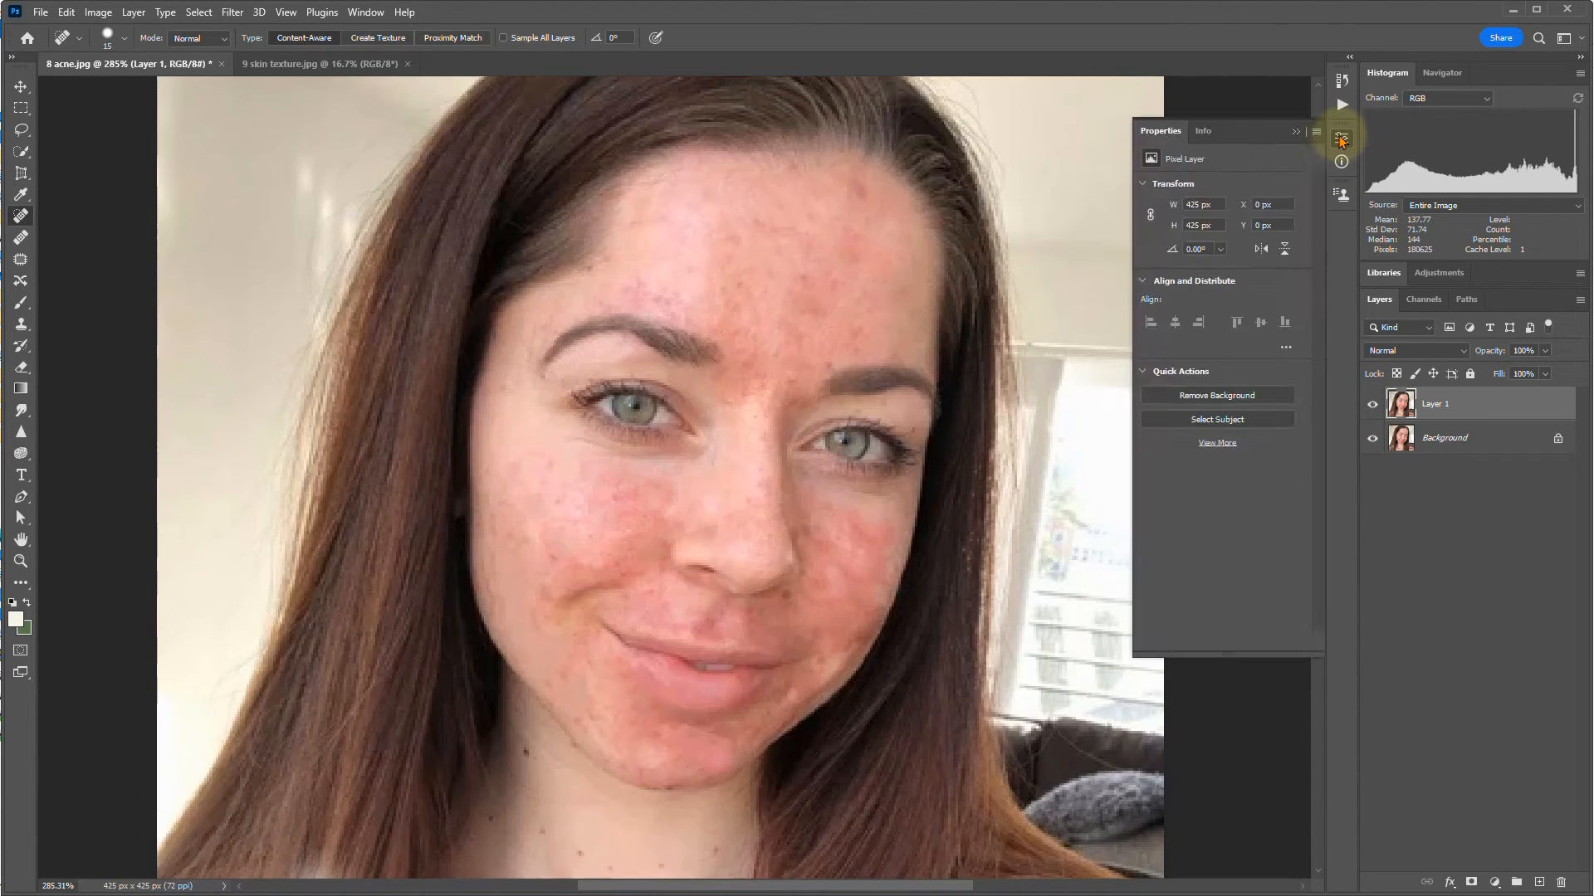
click(365, 11)
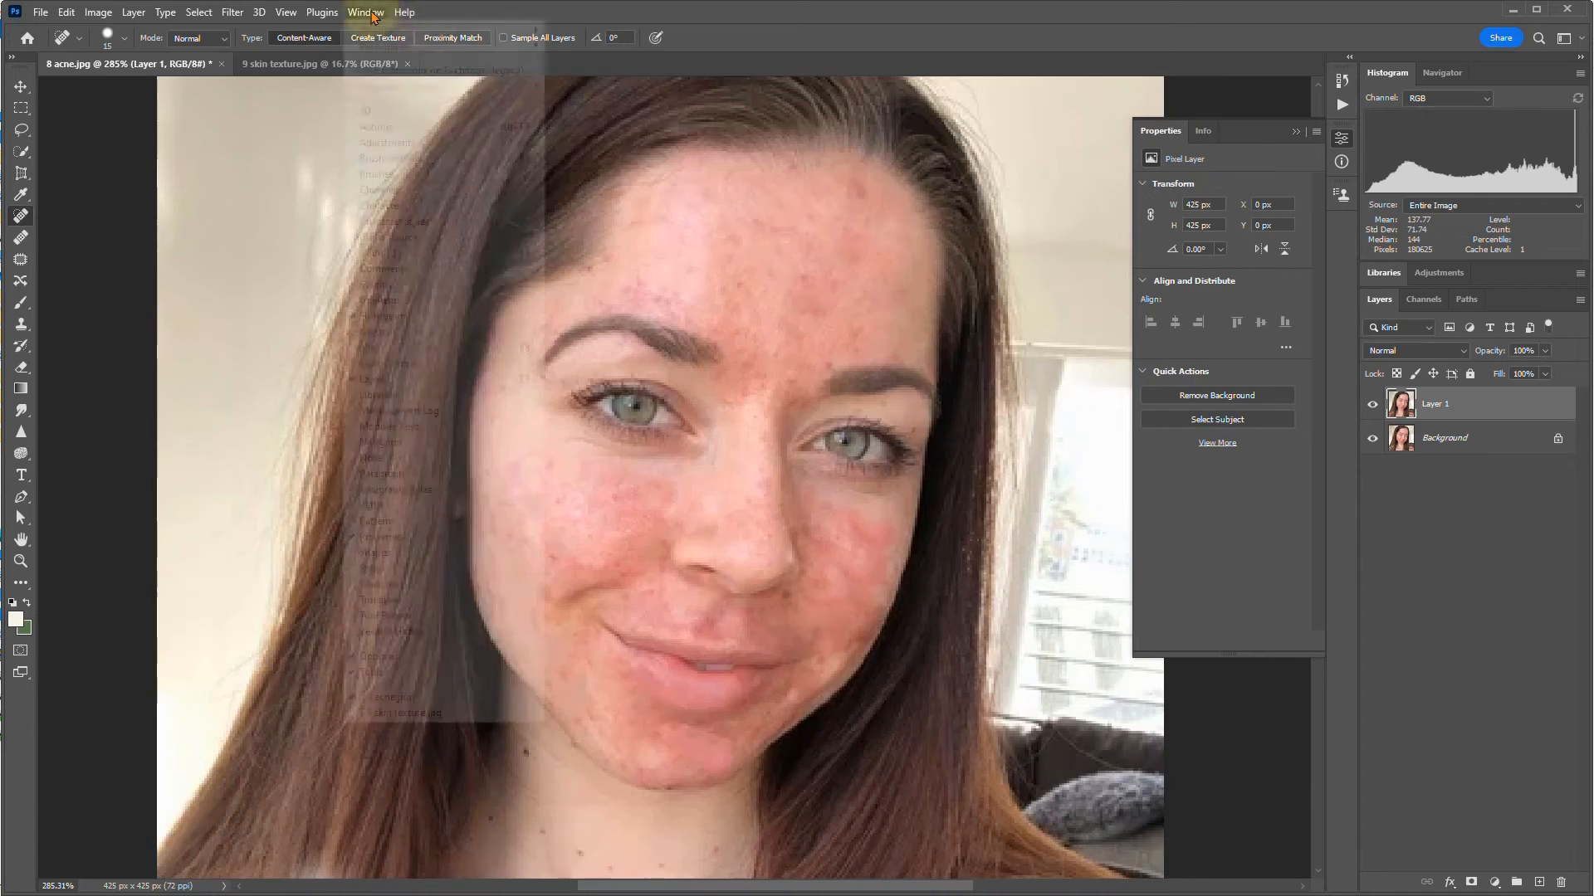
click(421, 543)
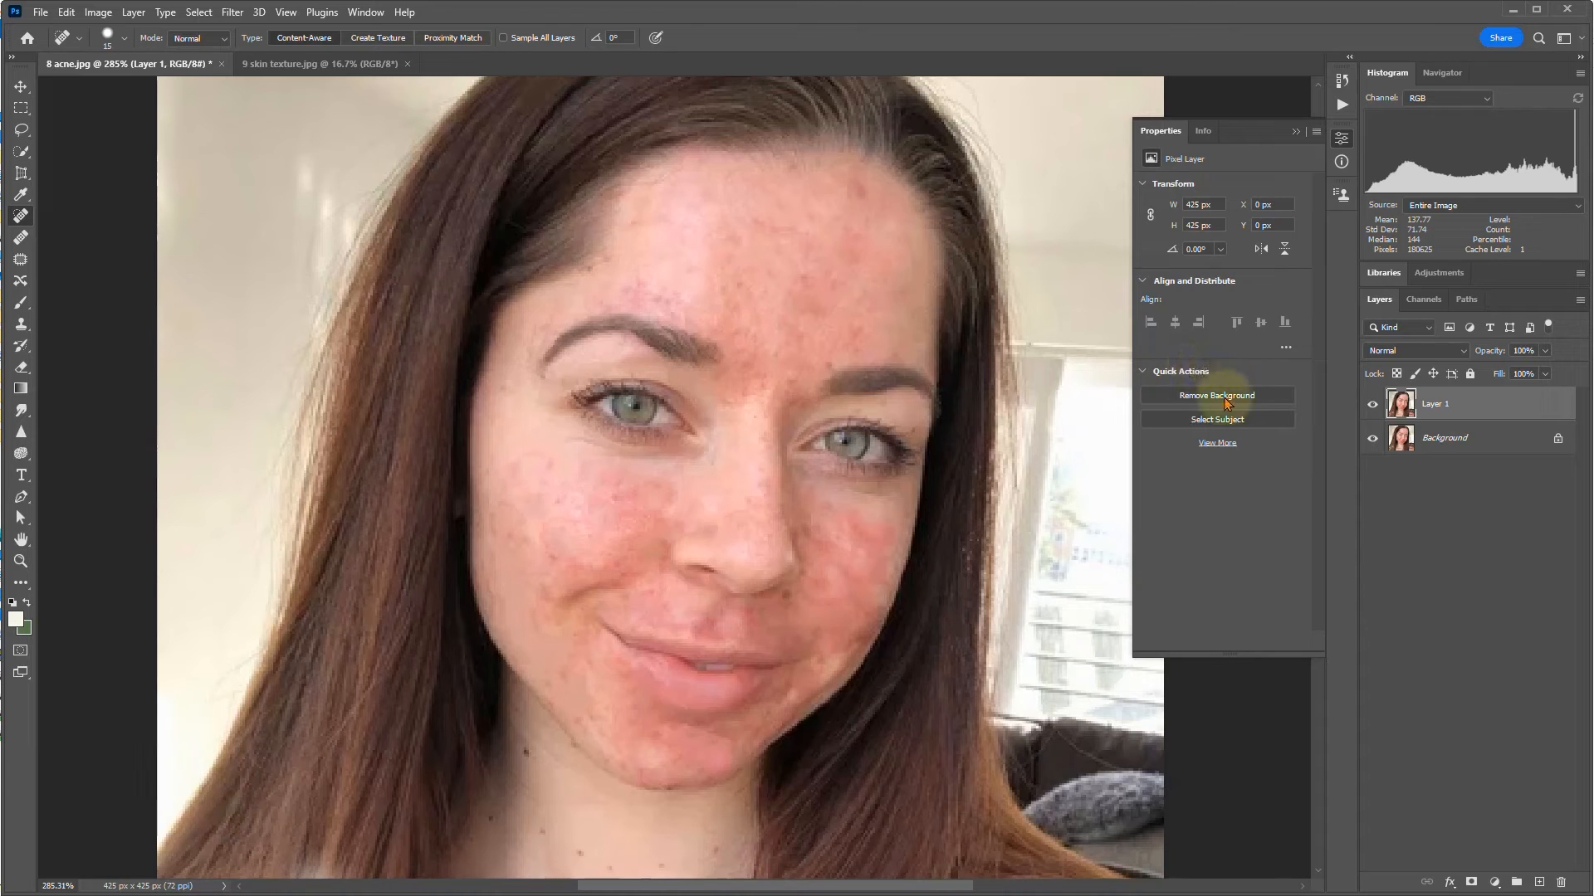
click(1220, 447)
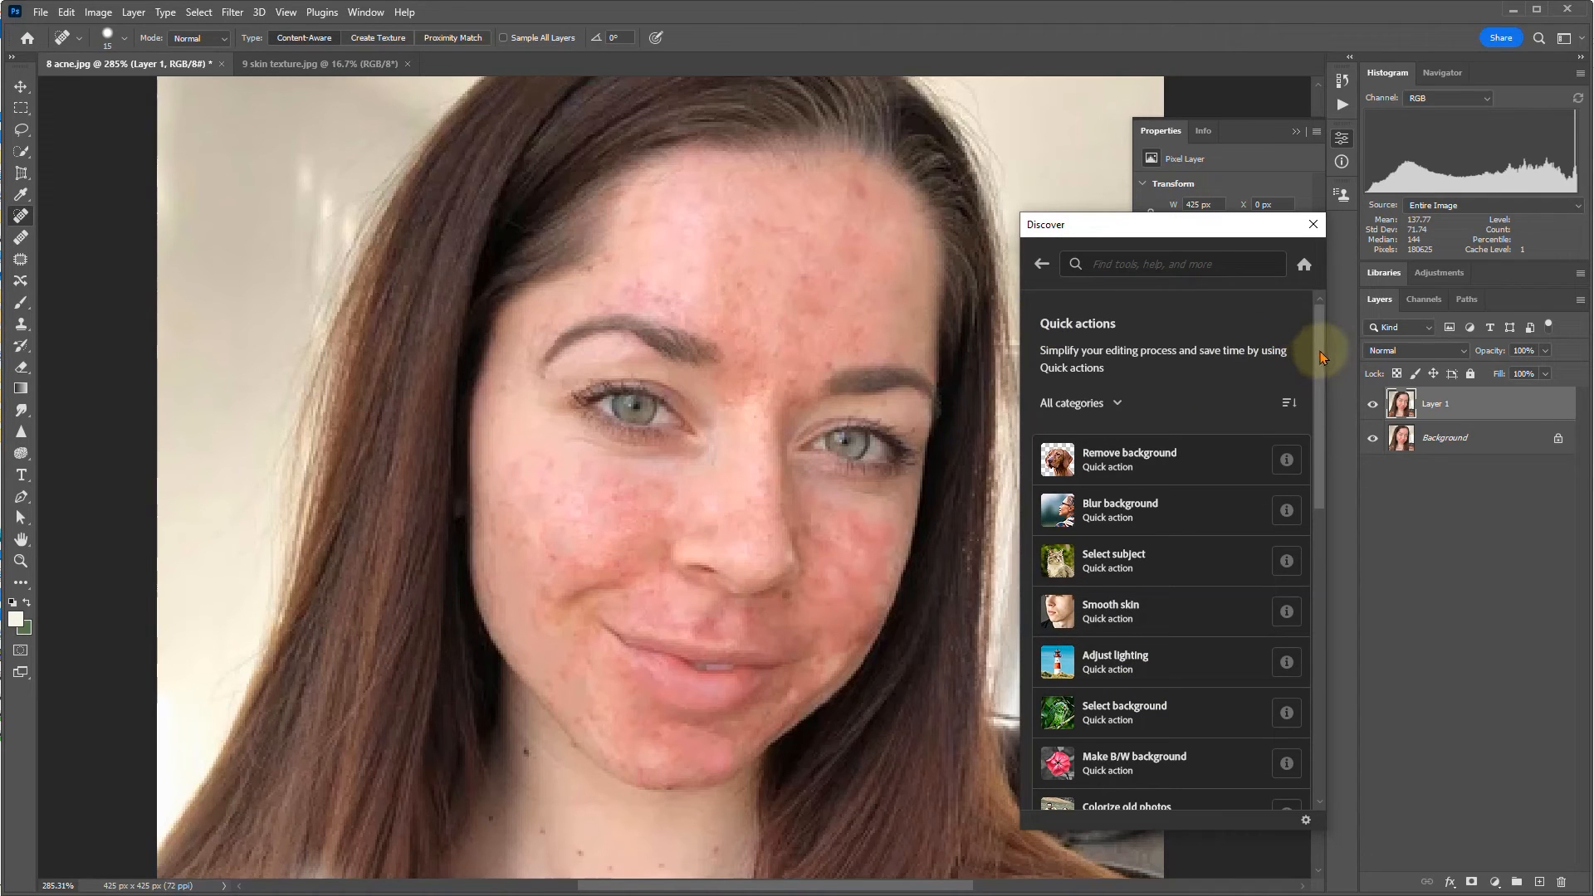
drag(1320, 353, 1317, 405)
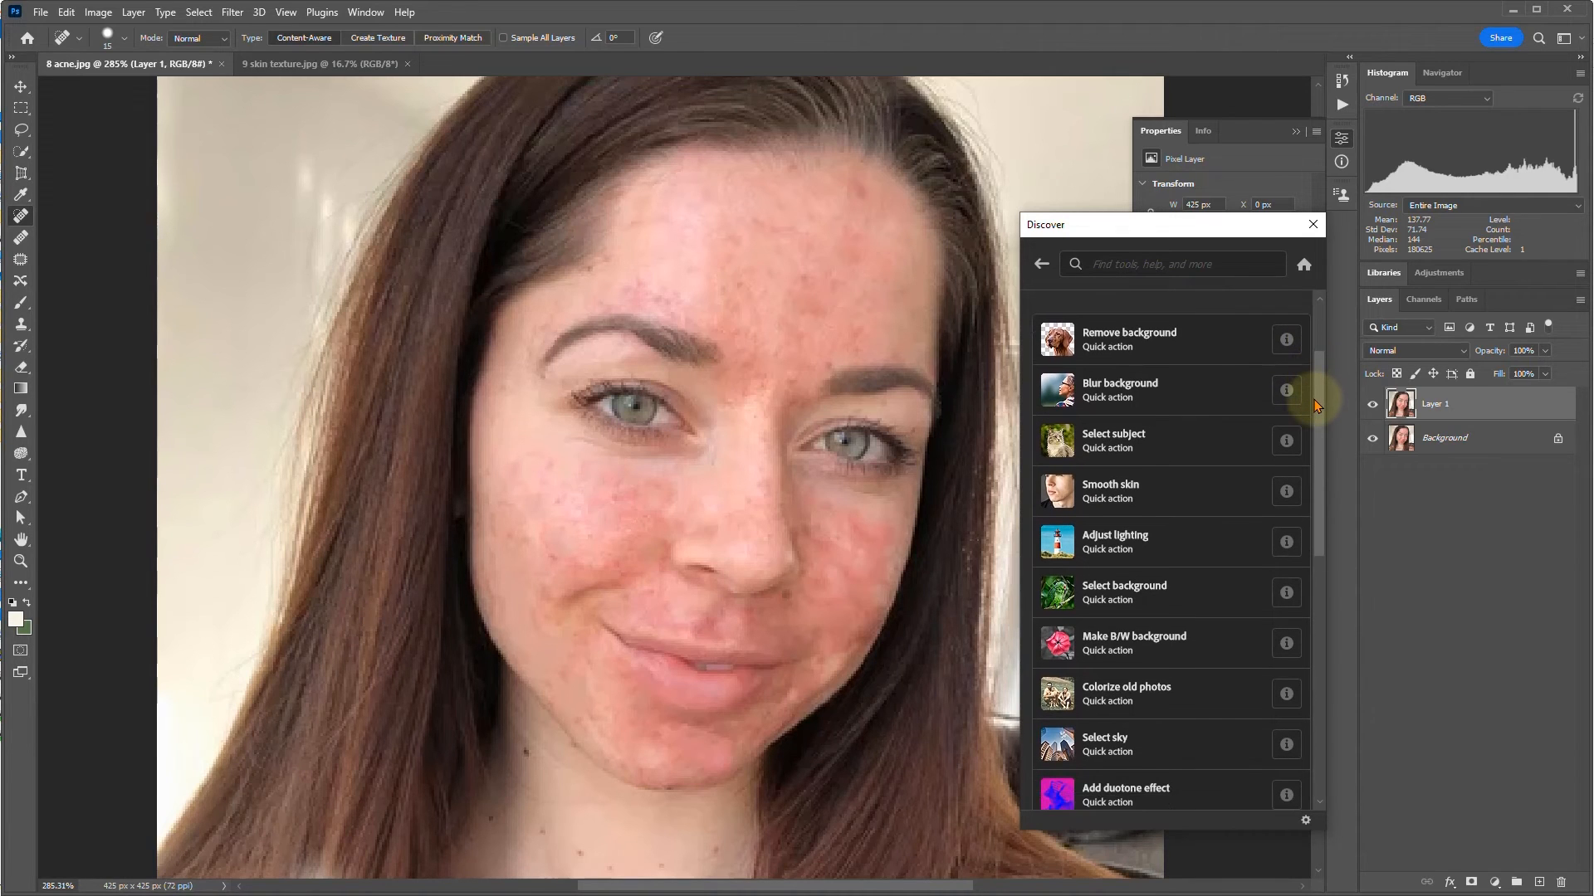
Apply the Smooth skin quick action to Layer 1 and close the Discover window.
click(1094, 493)
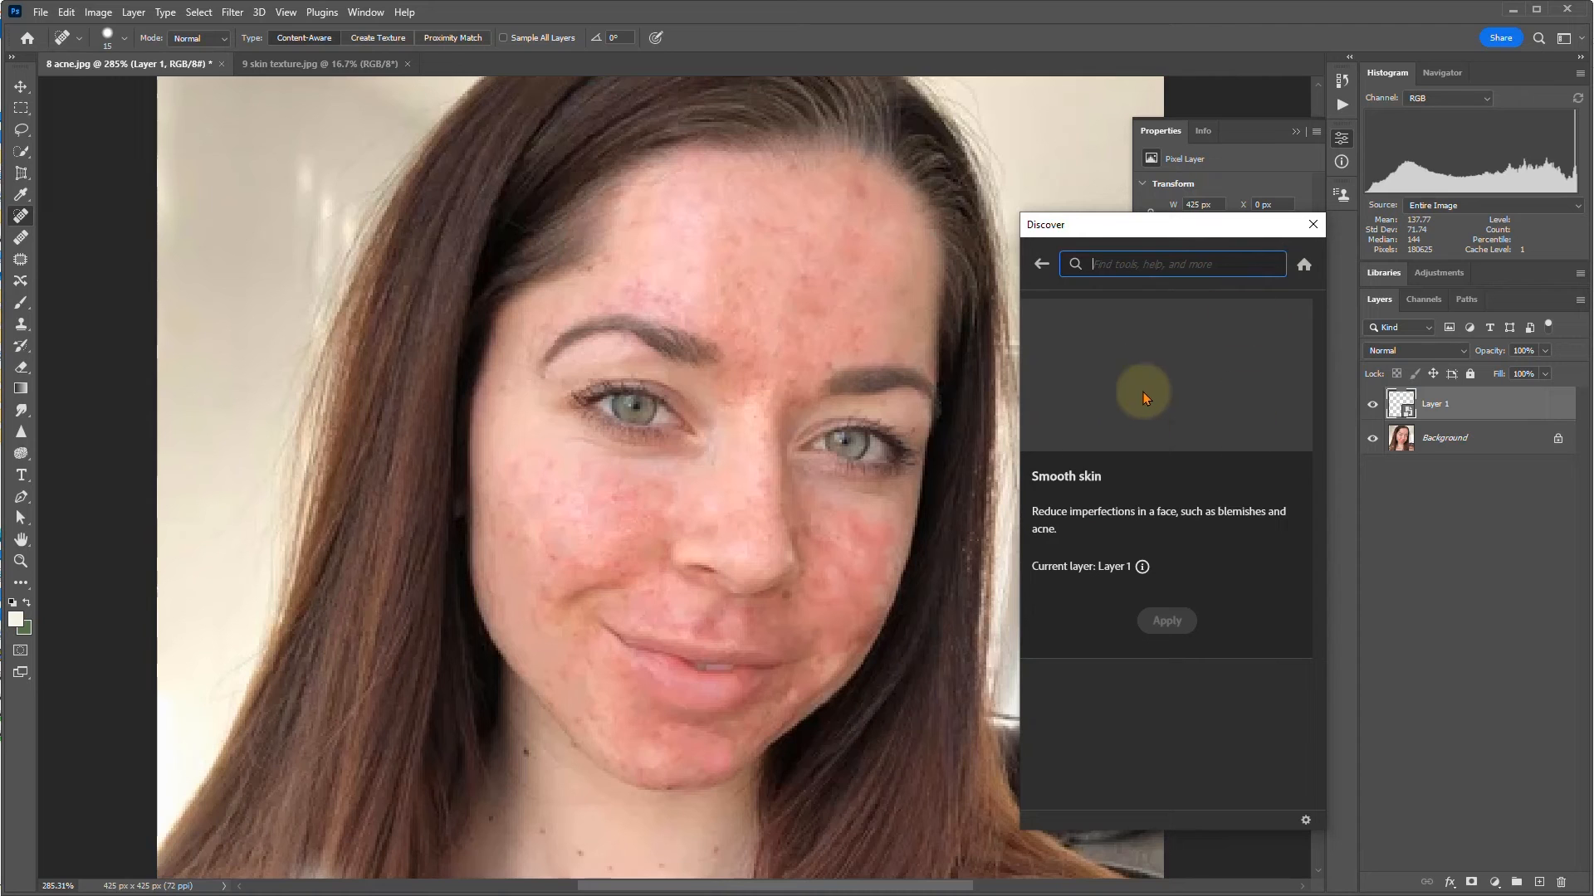
click(1166, 621)
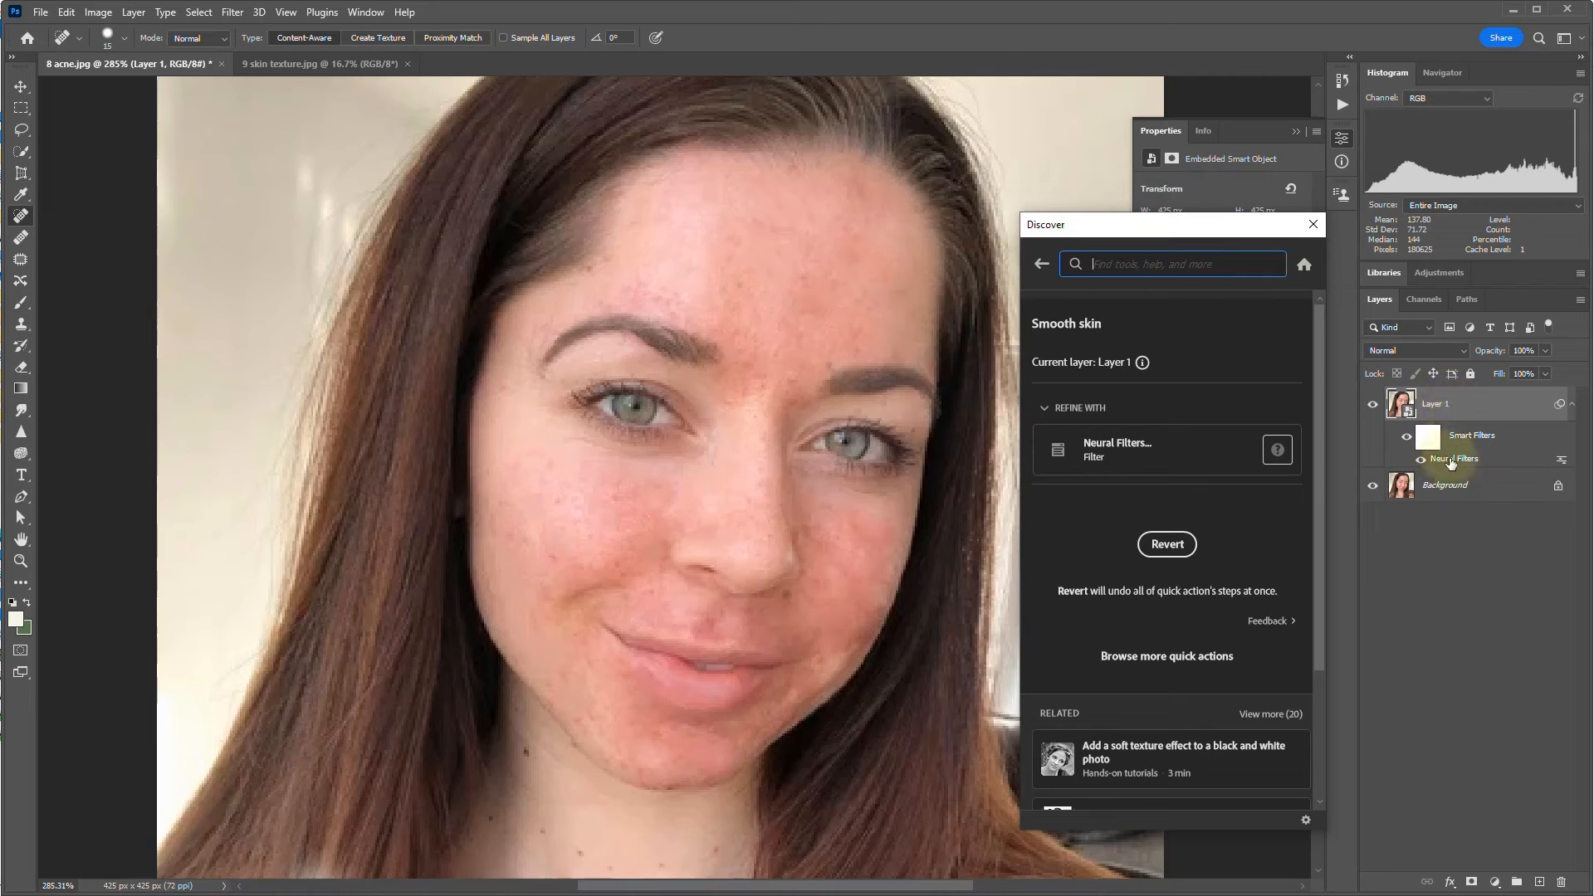
click(1311, 224)
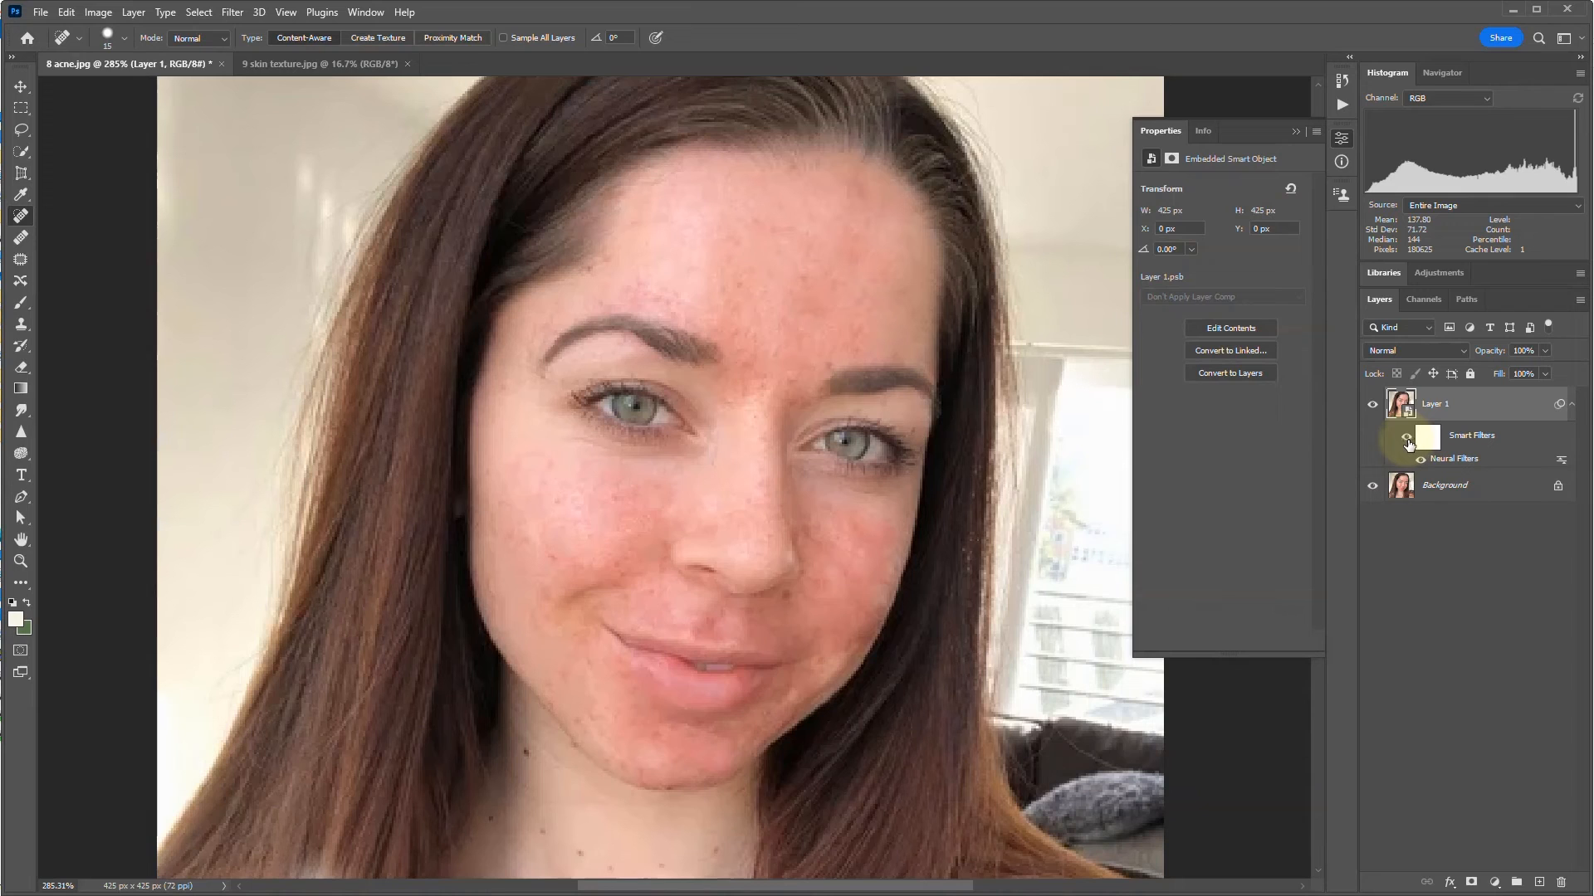
Toggle the smart filters on Layer 1 to compare the skin with and without smoothing.
click(1407, 439)
click(1407, 435)
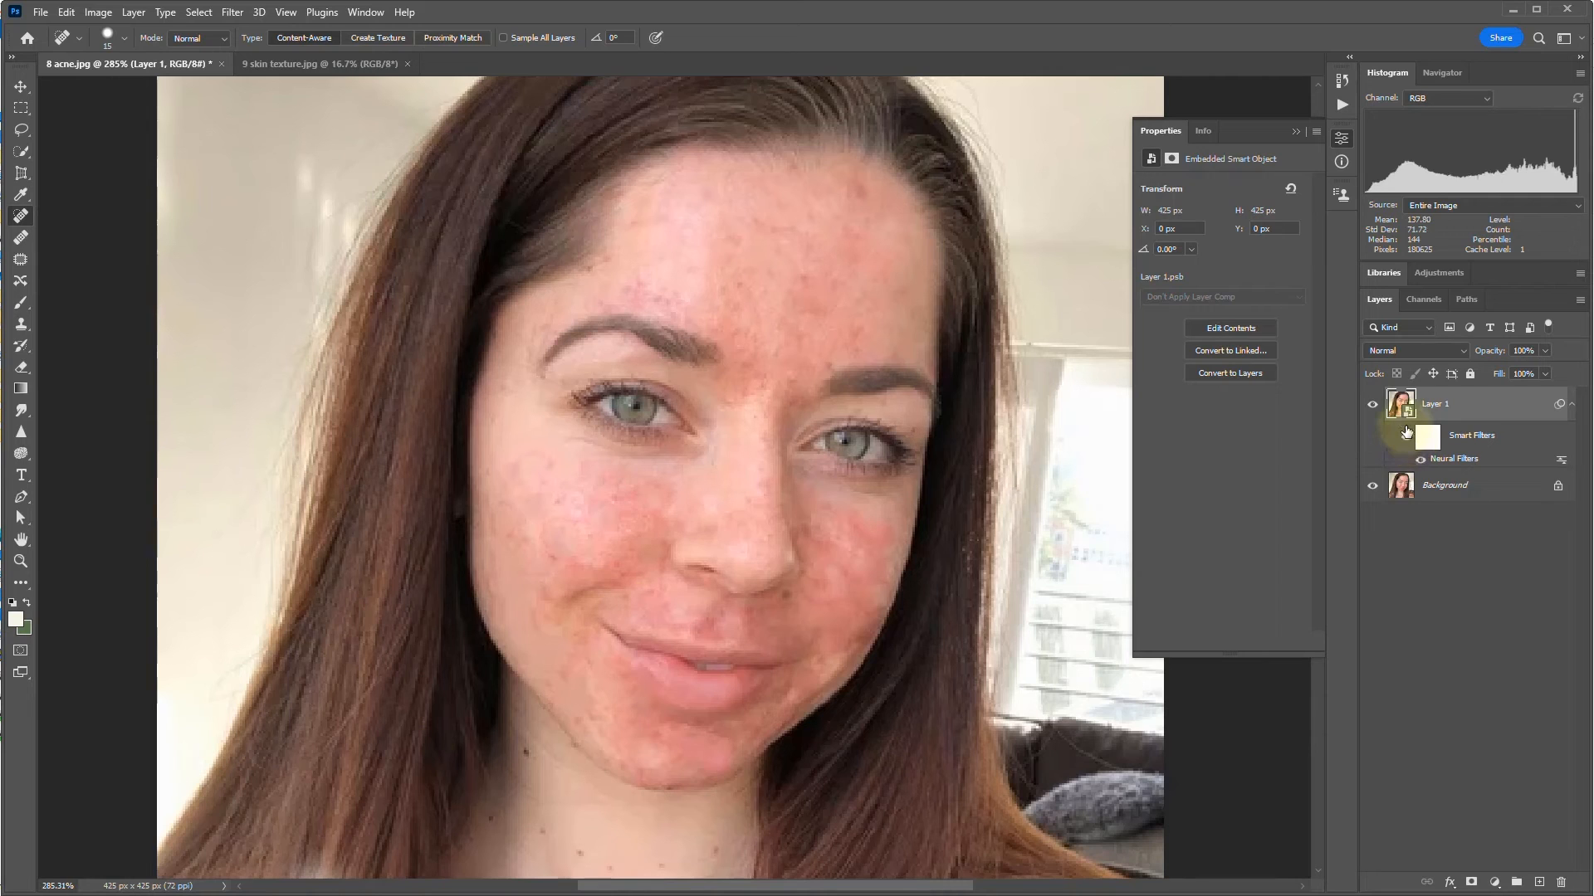
click(1406, 436)
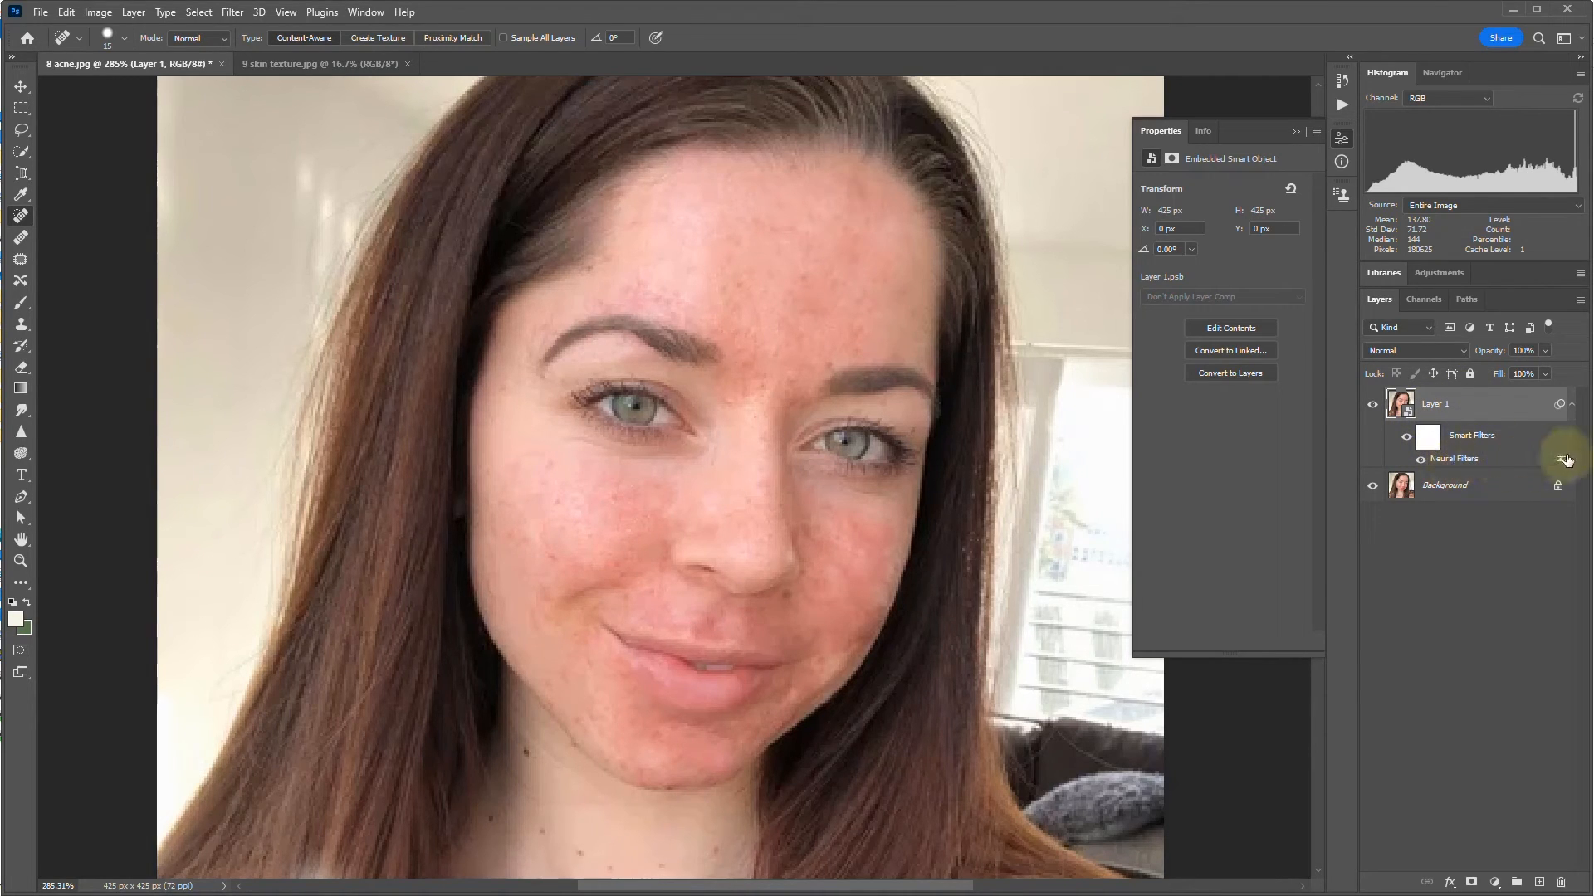
Edit the Neural Filters smart filter on Layer 1, setting Skin Smoothing to Blur 100 and Smoothness +50, and compare with the original.
double_click(1446, 460)
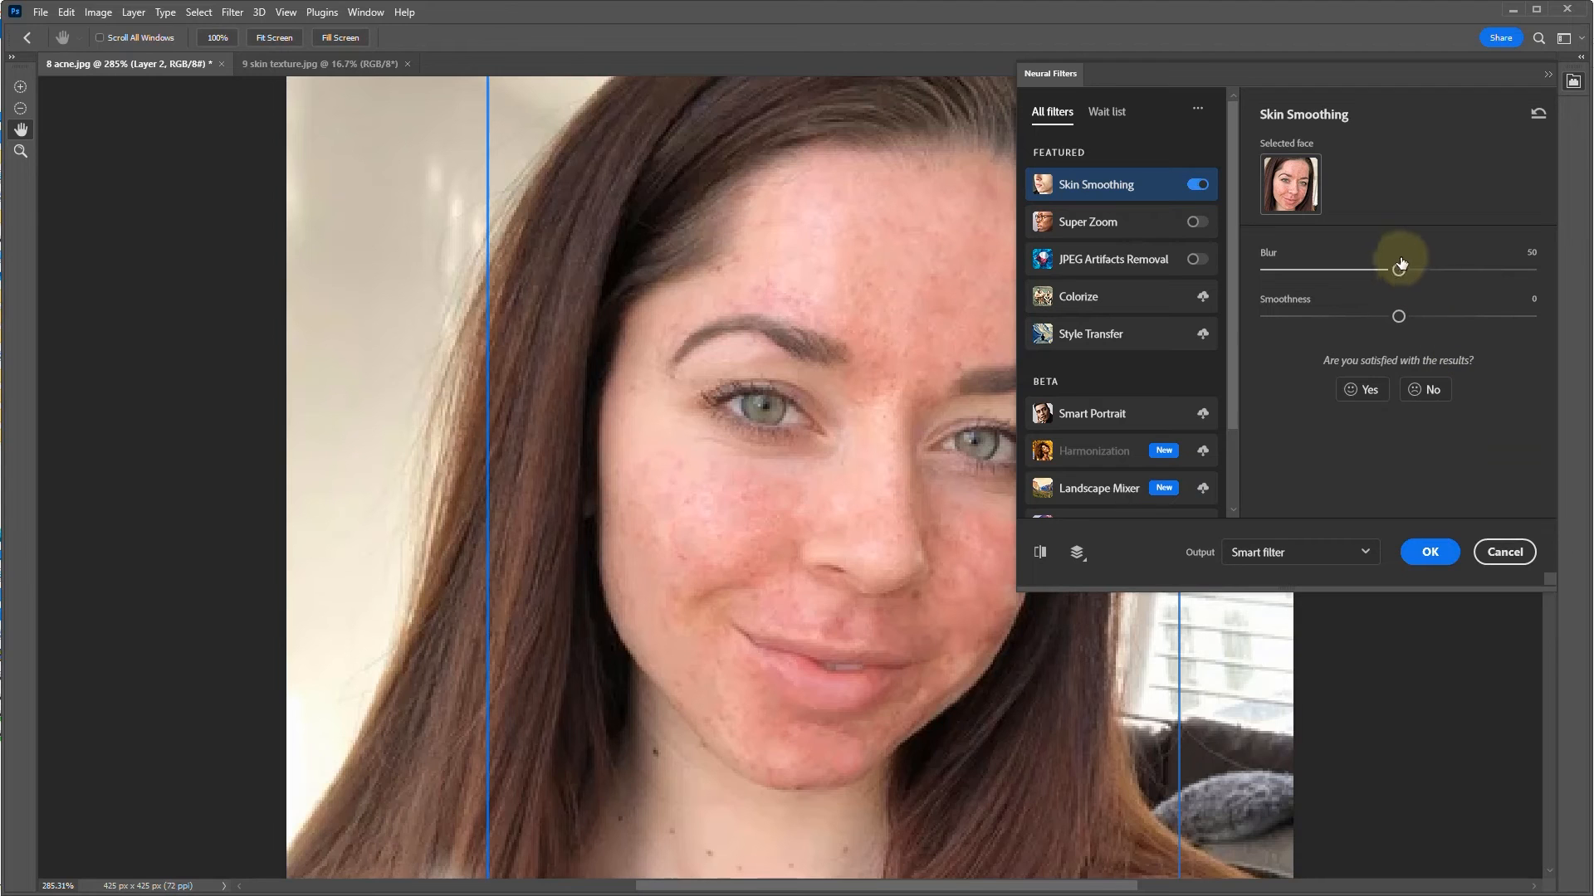
drag(1398, 269, 1510, 263)
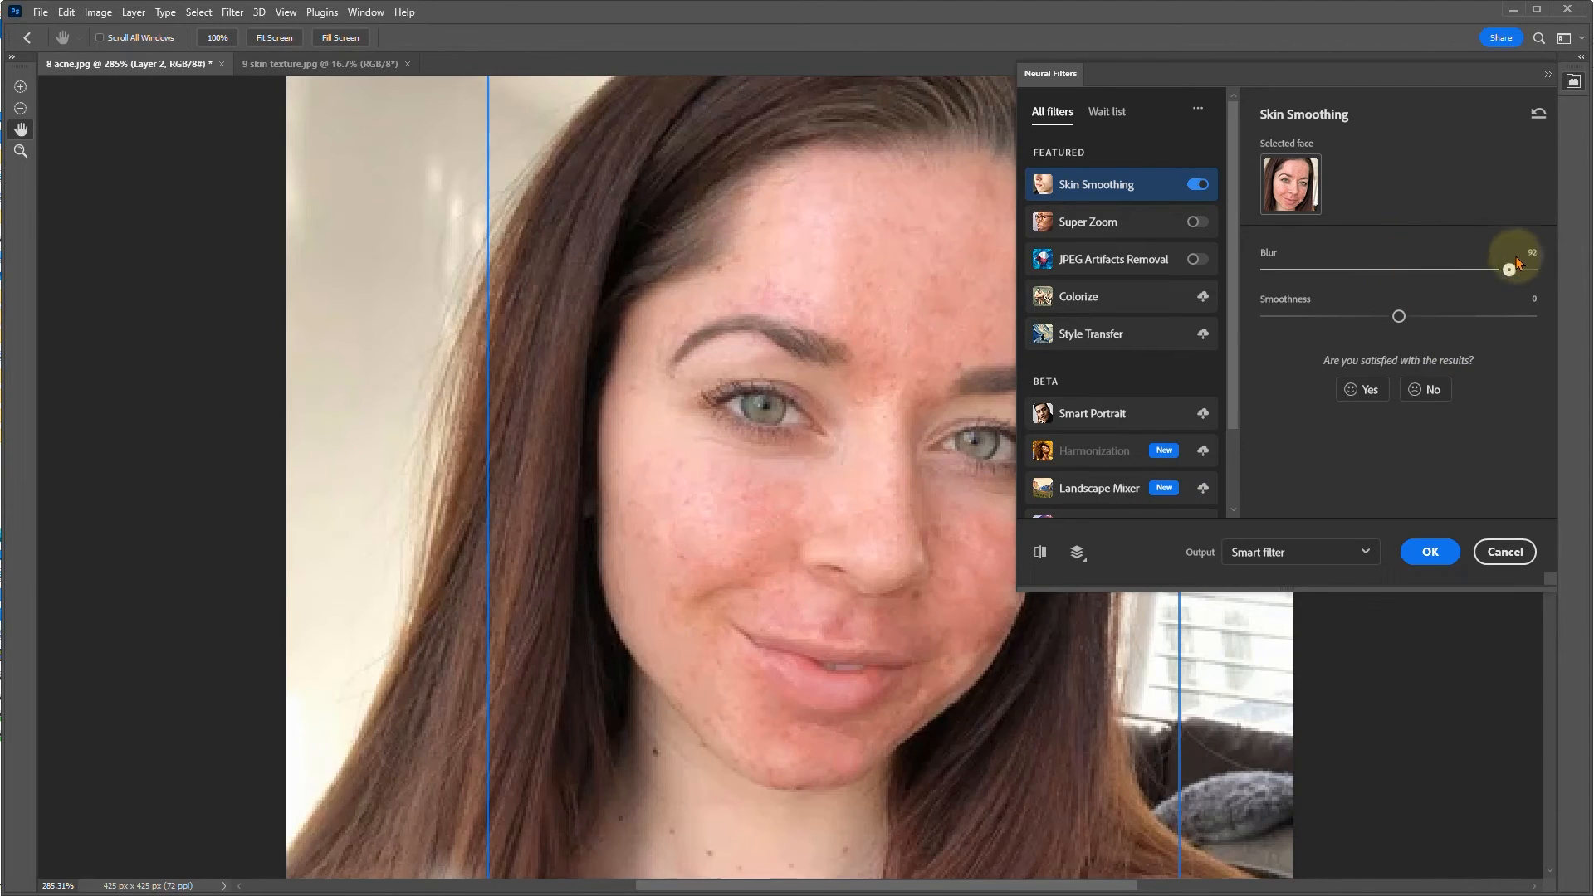
drag(1398, 317, 1530, 317)
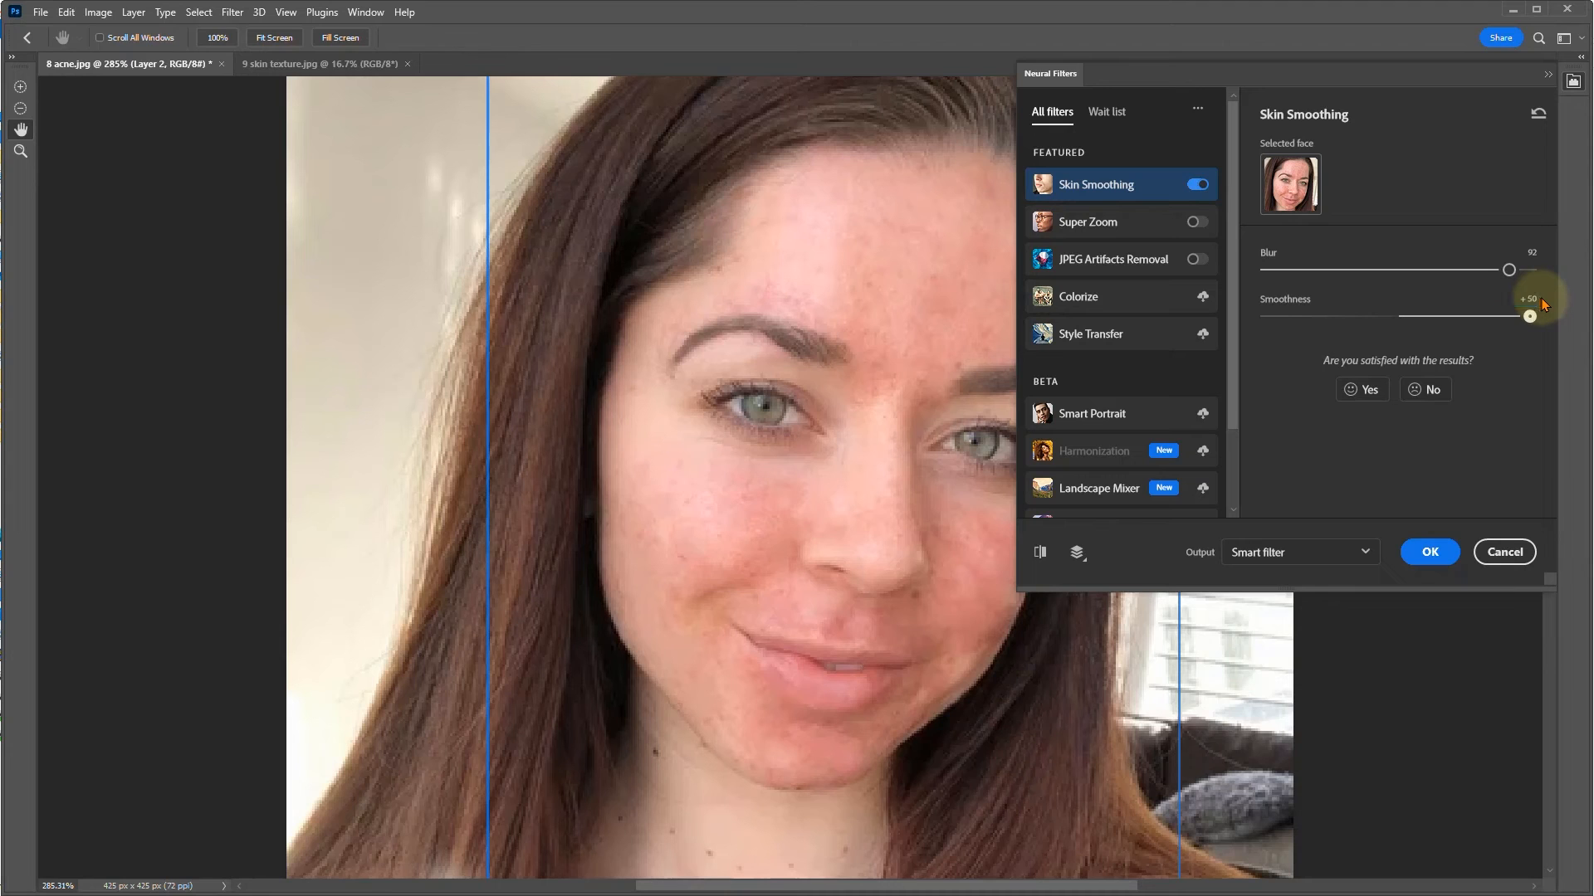
click(1040, 554)
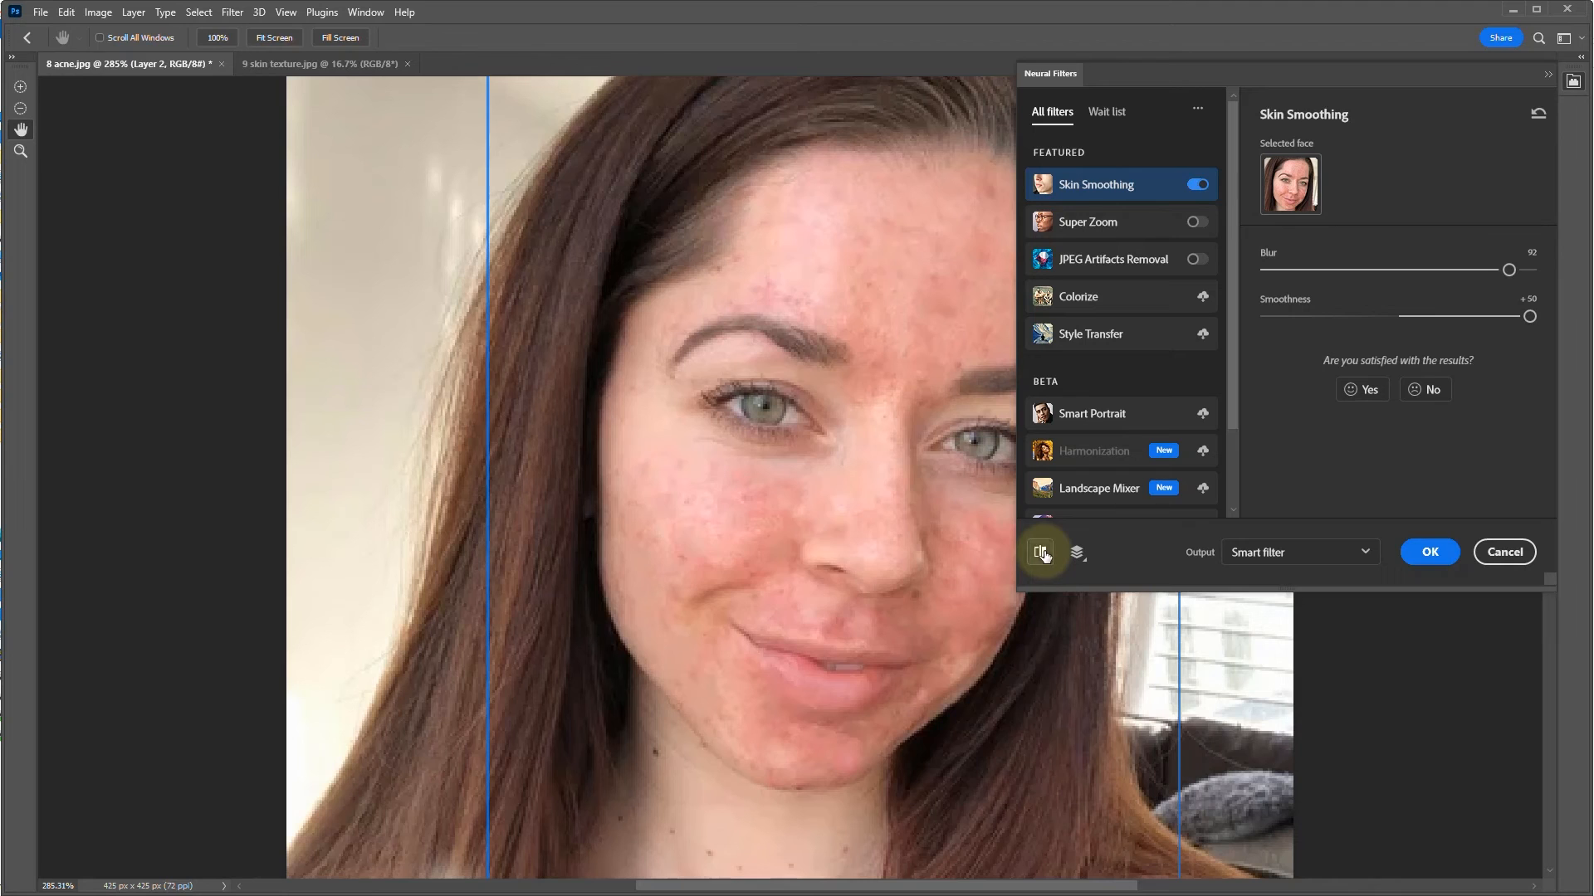
click(1042, 554)
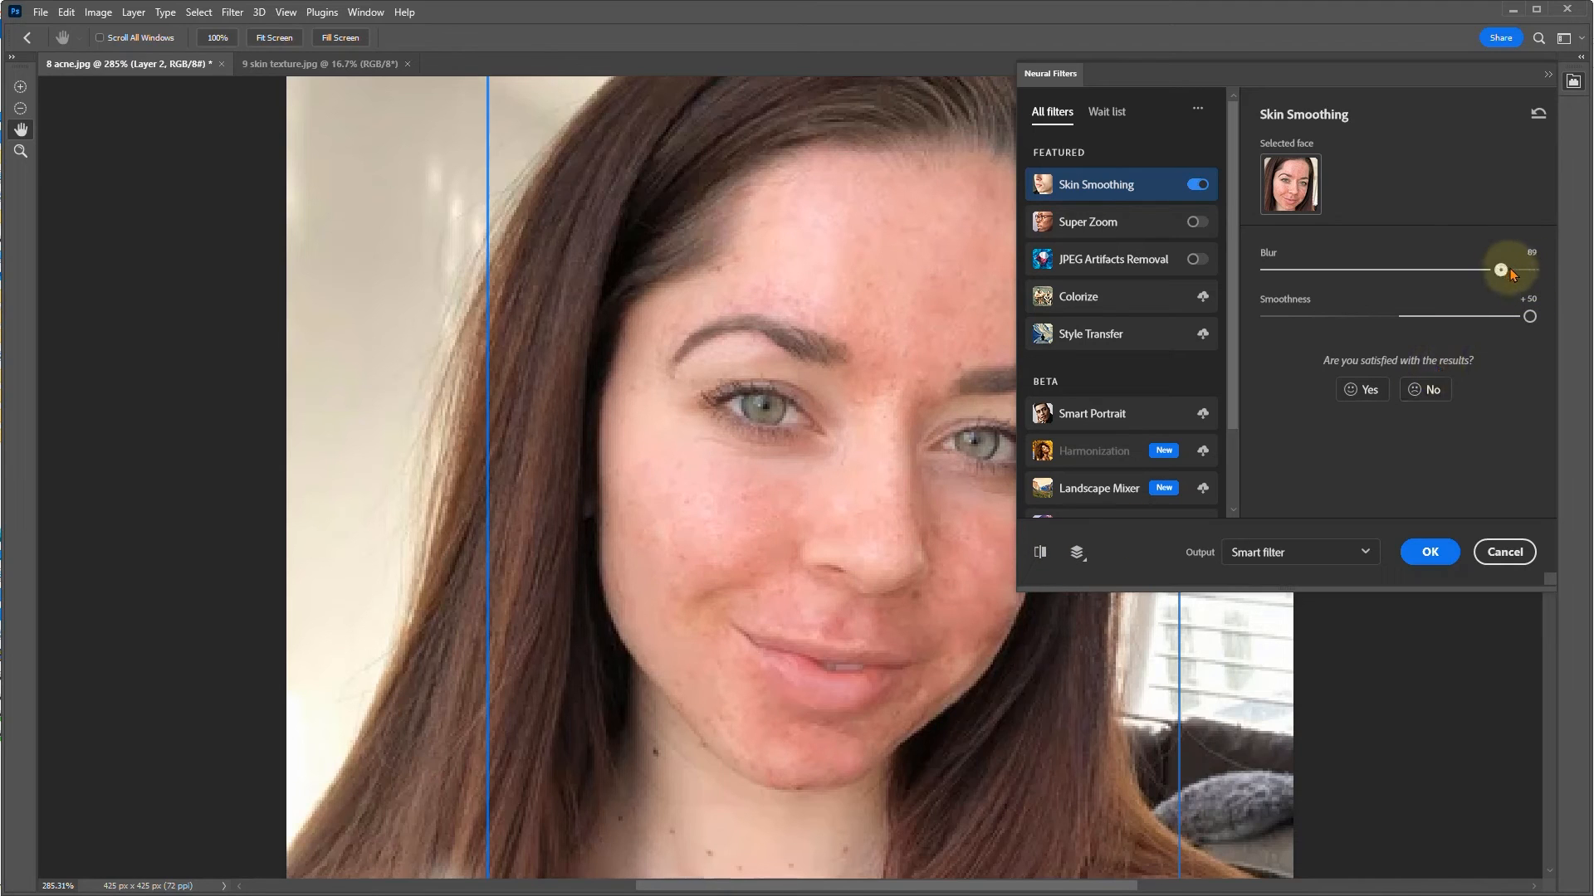
drag(1509, 268, 1533, 271)
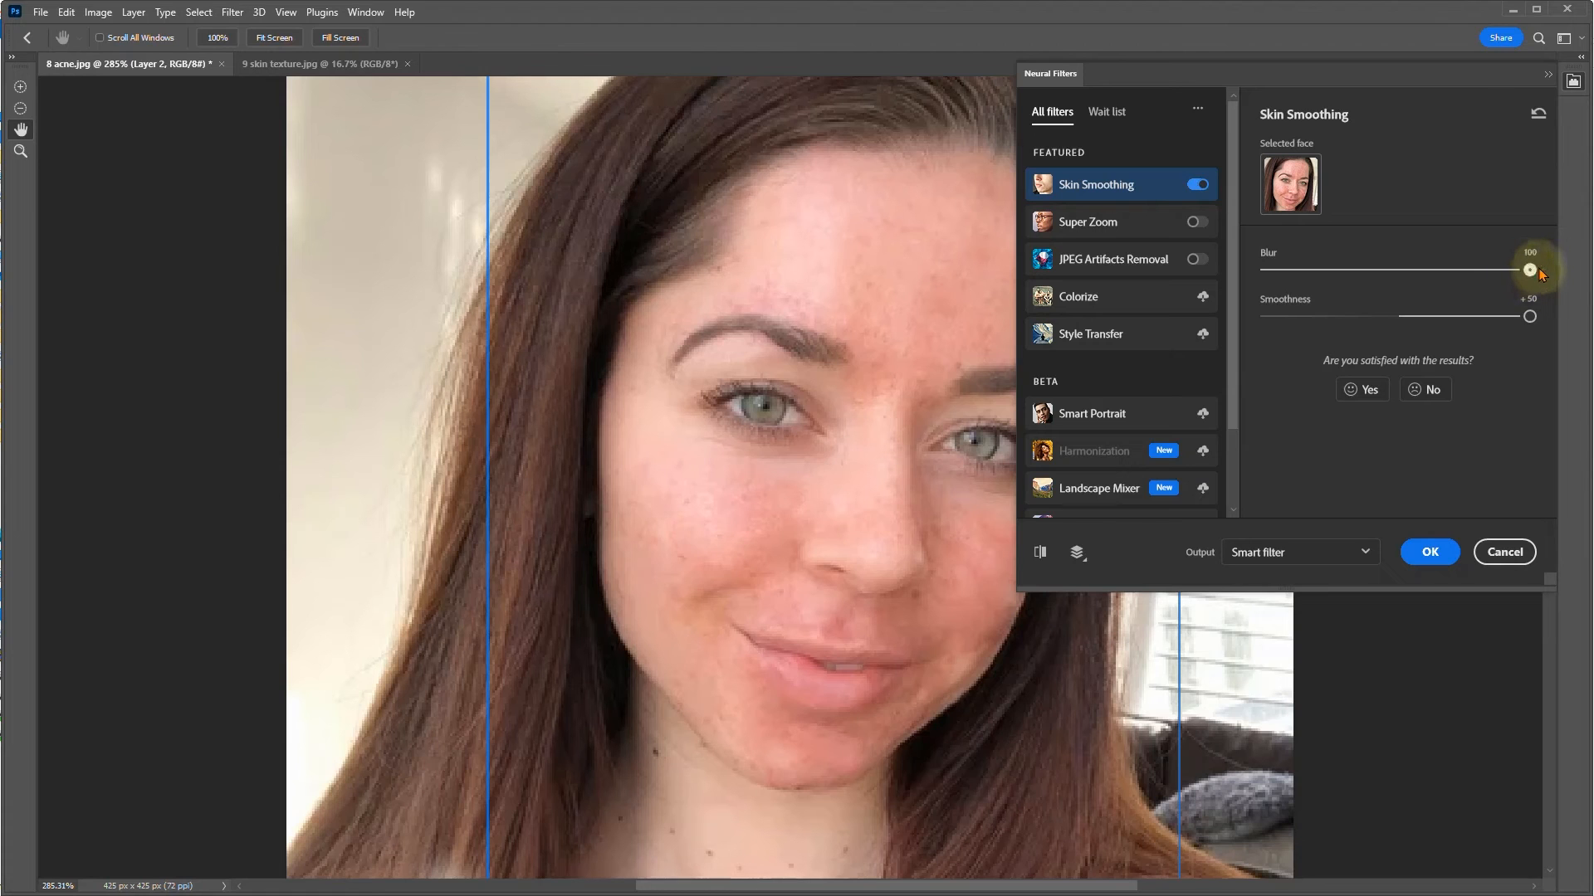
click(1422, 552)
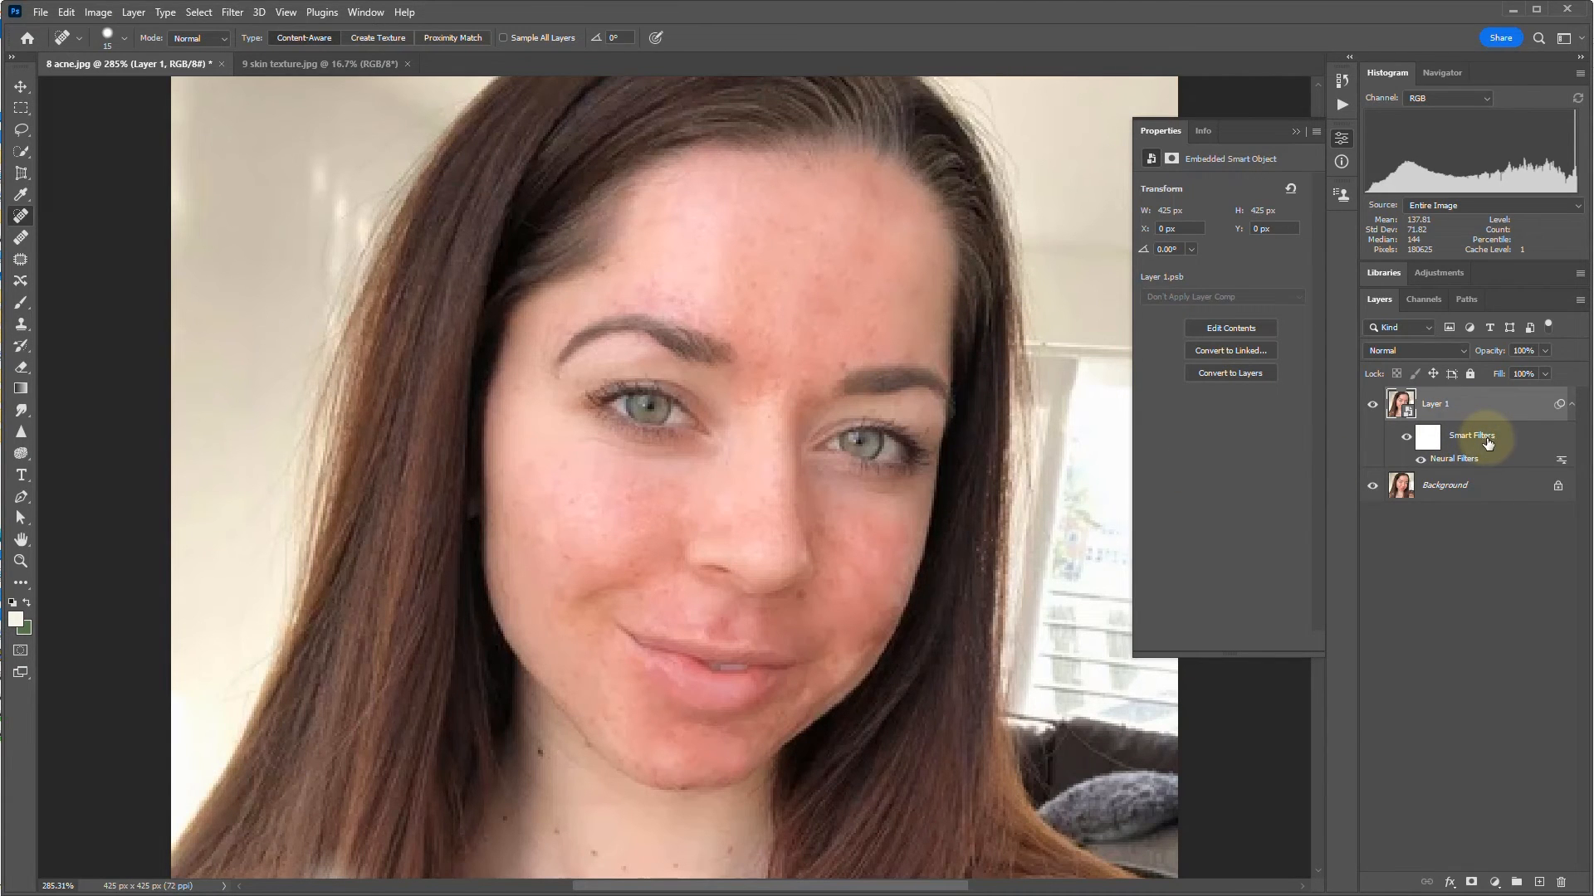
Select the smart filter mask on Layer 1 and set up a black brush with 29% hardness and 23% opacity.
click(1429, 440)
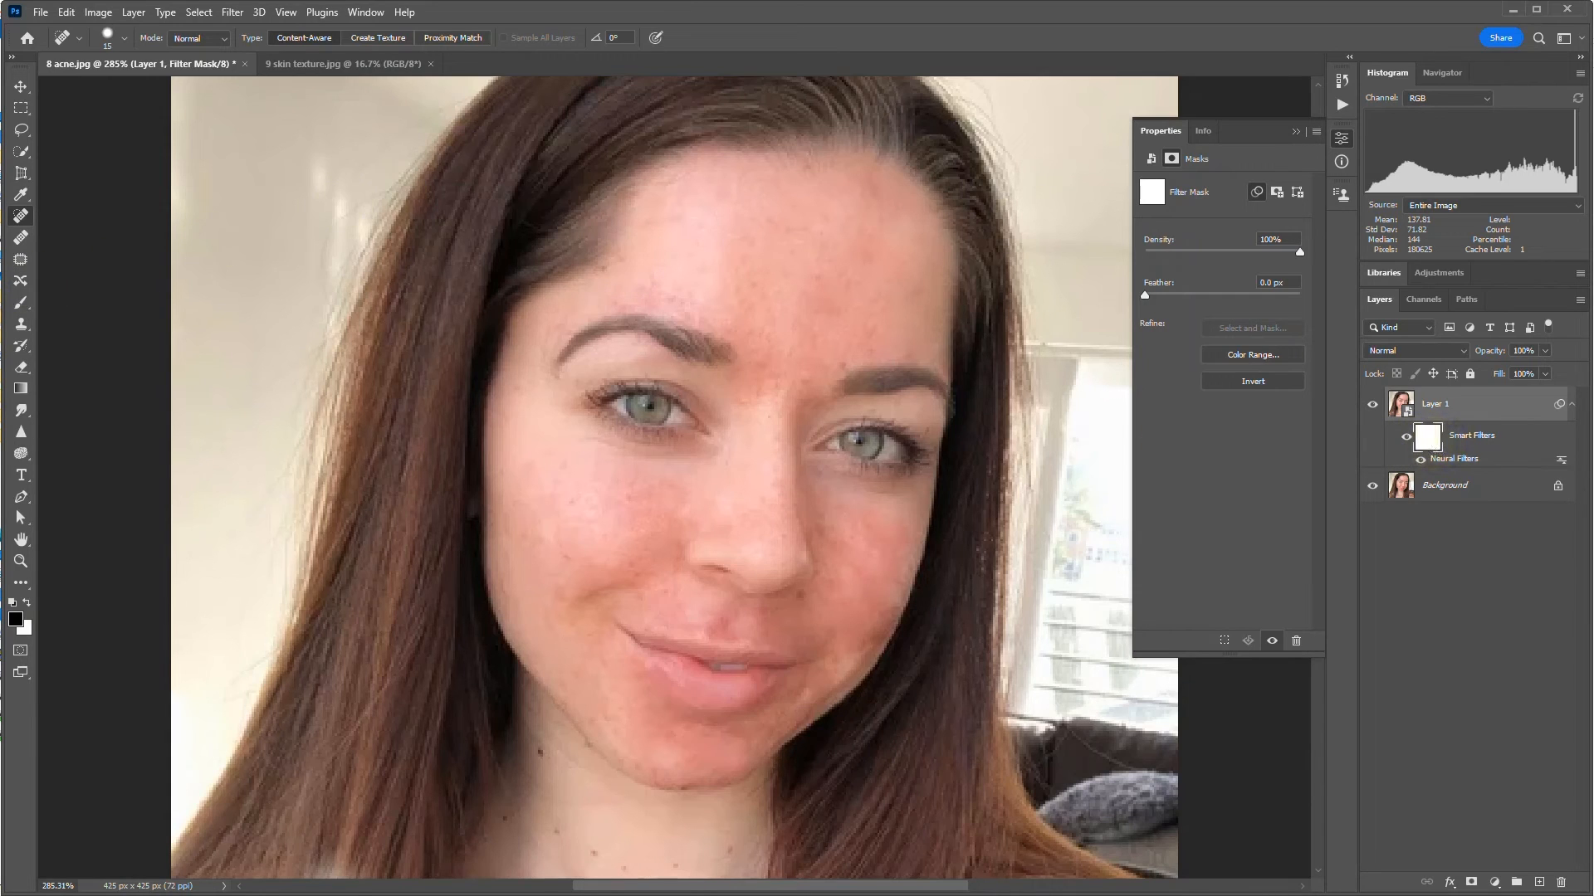
click(21, 304)
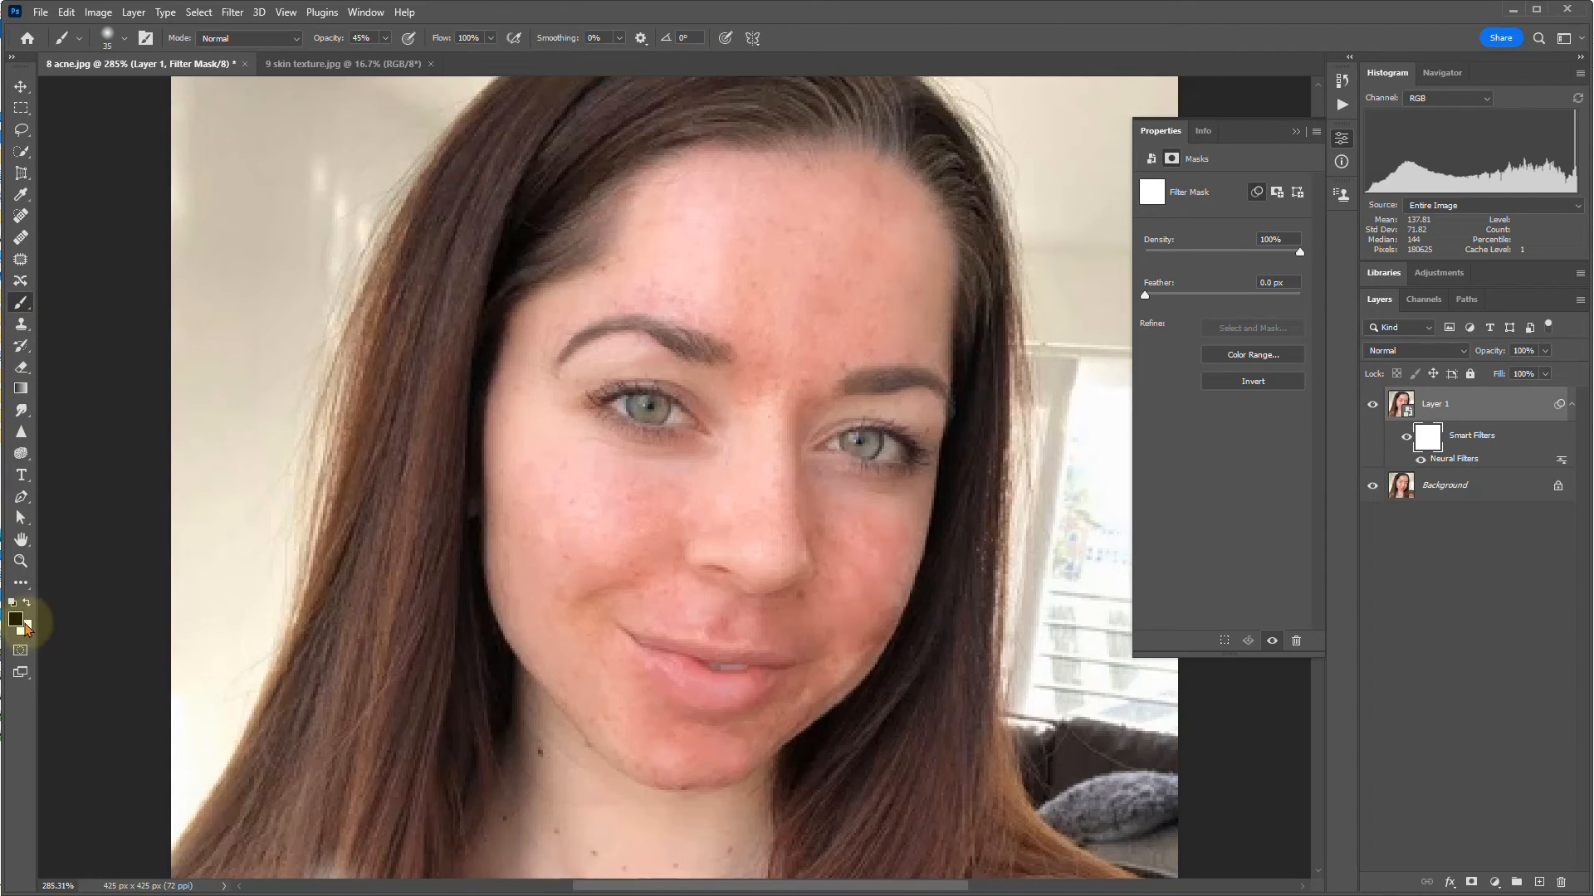
click(123, 39)
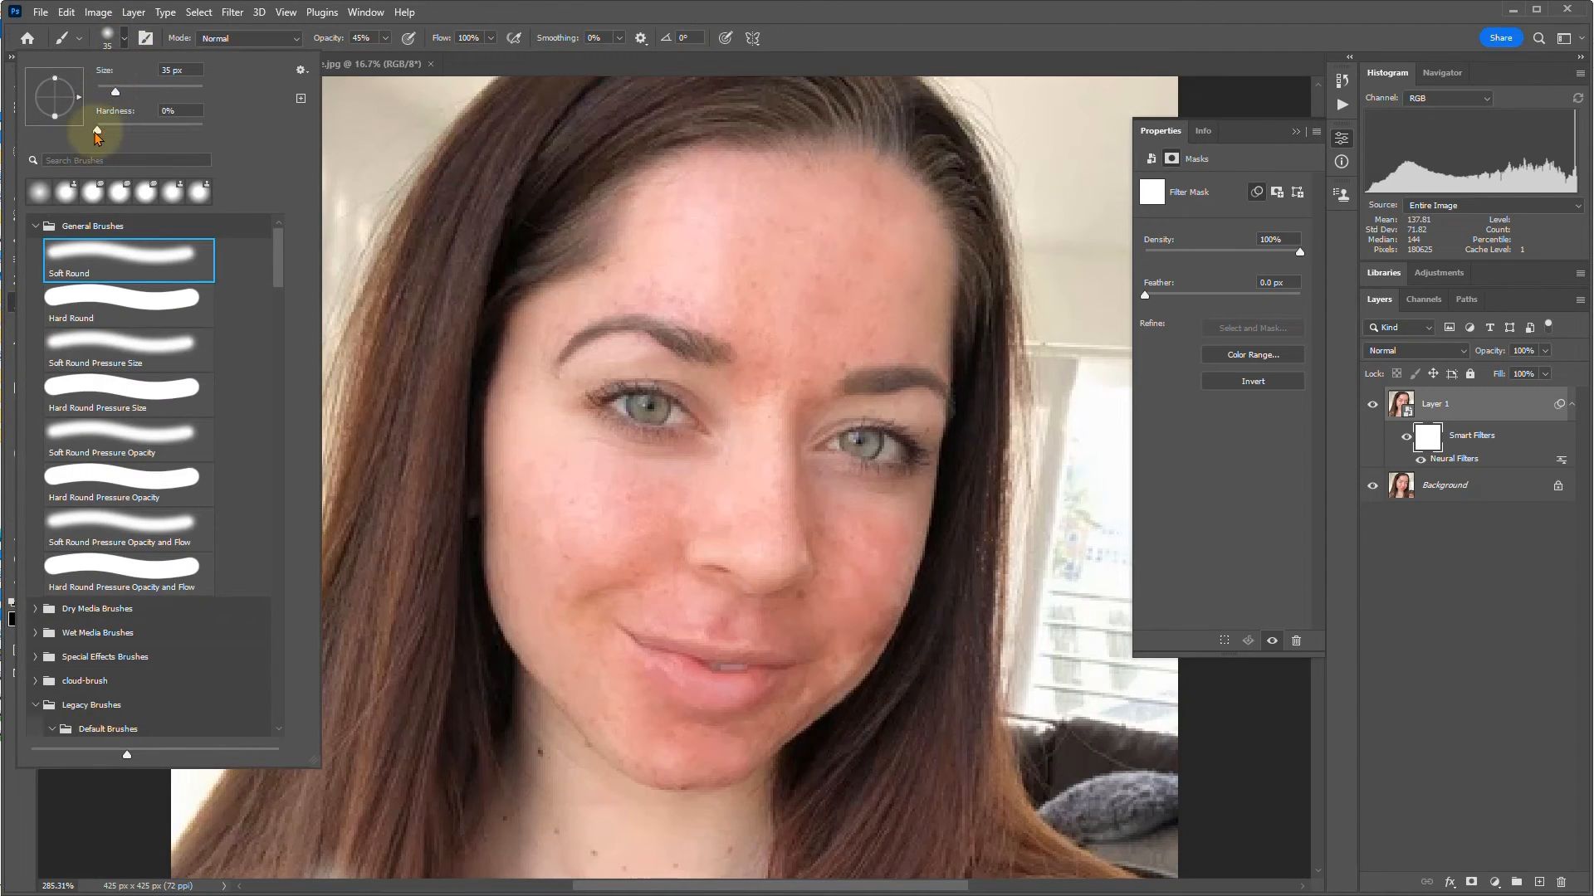
drag(98, 125, 131, 130)
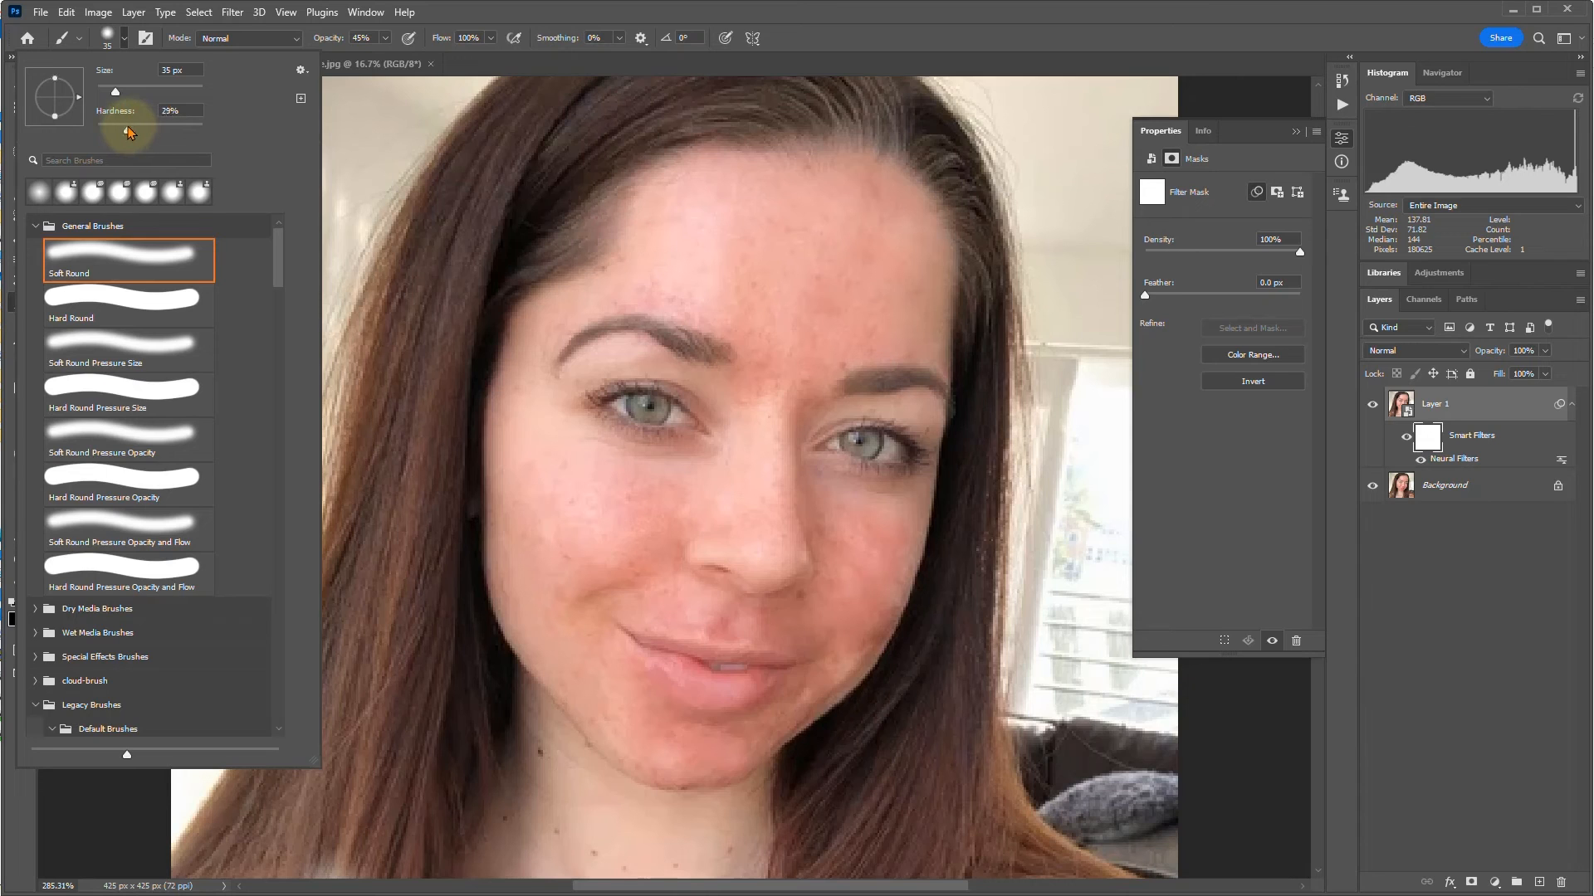
click(527, 18)
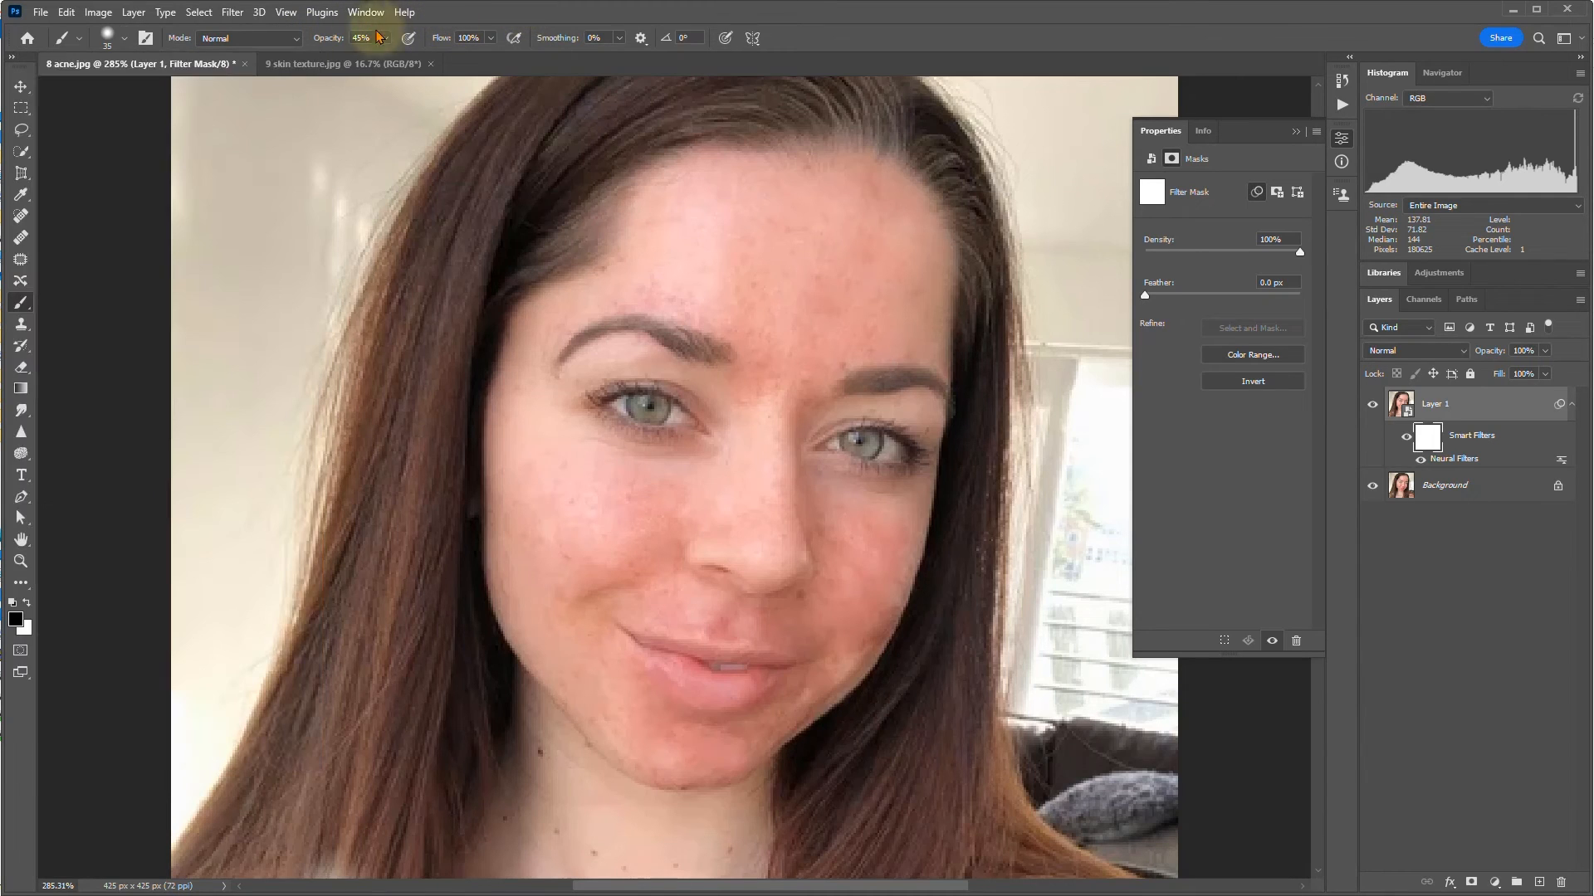
click(384, 38)
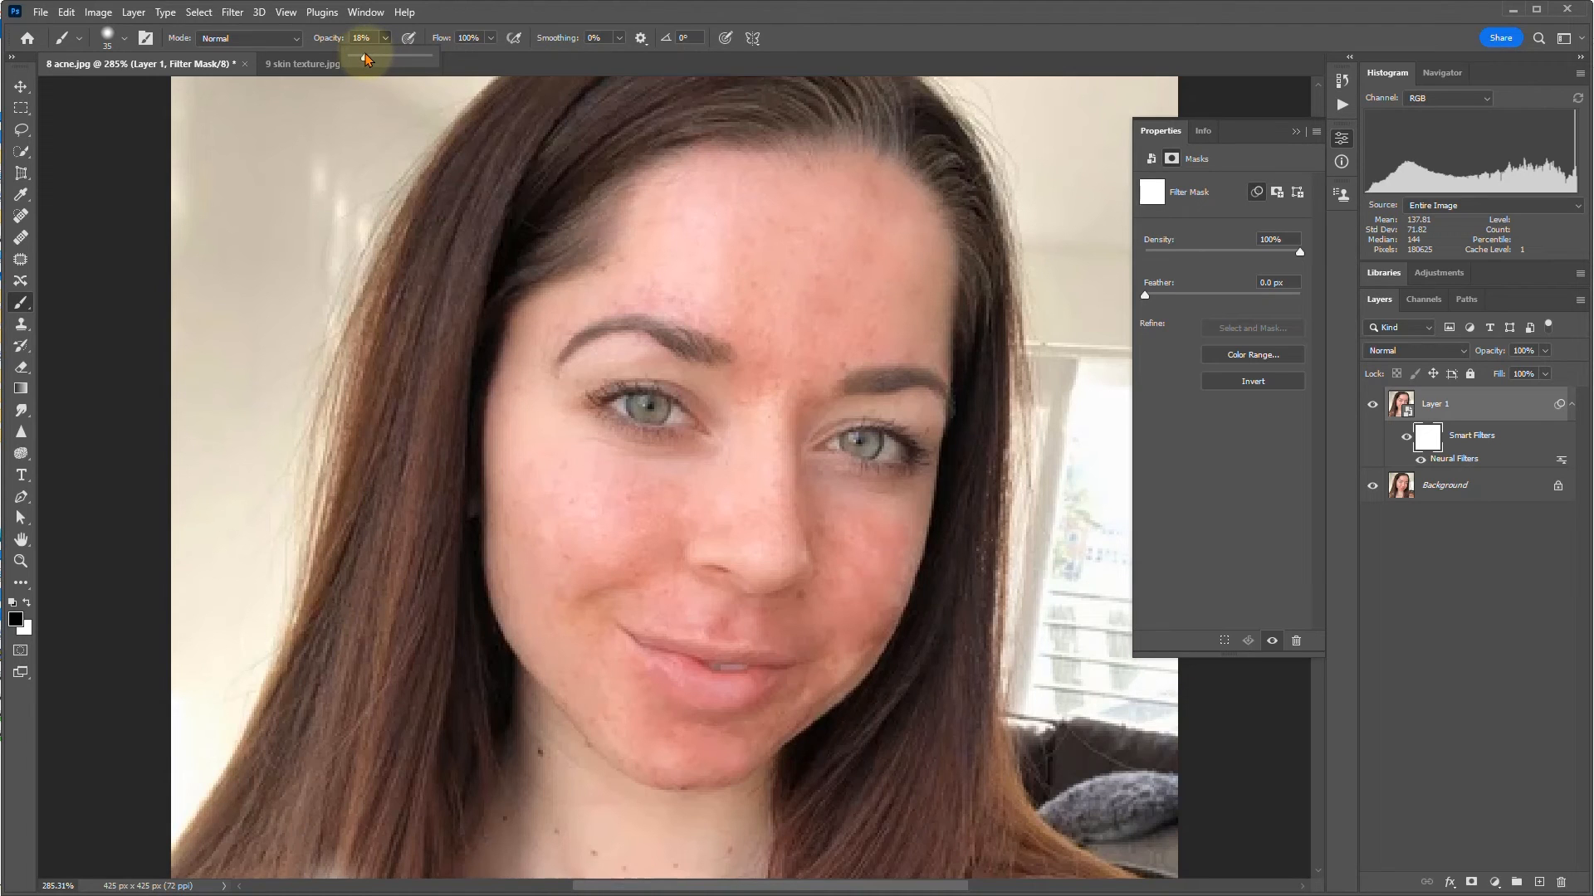
click(794, 16)
Paint black over the eyes and eyebrows on Layer 1's smart filter mask with a smaller brush, and toggle the layer to compare.
drag(642, 413, 642, 424)
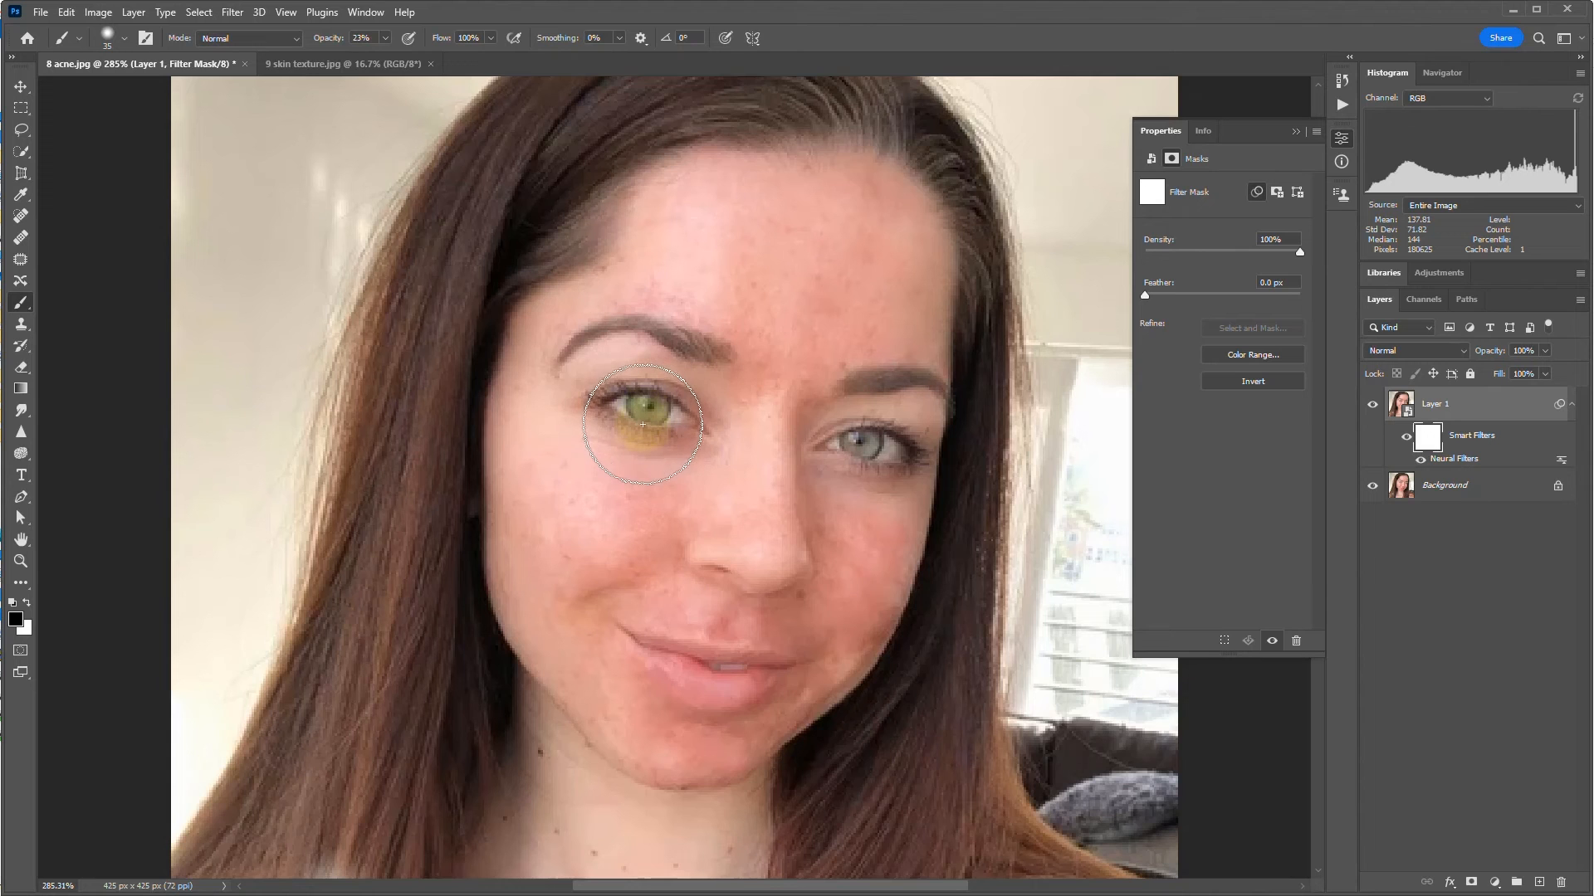
key(bracketleft)
key(bracketleft)
key(bracketleft)
key(bracketleft)
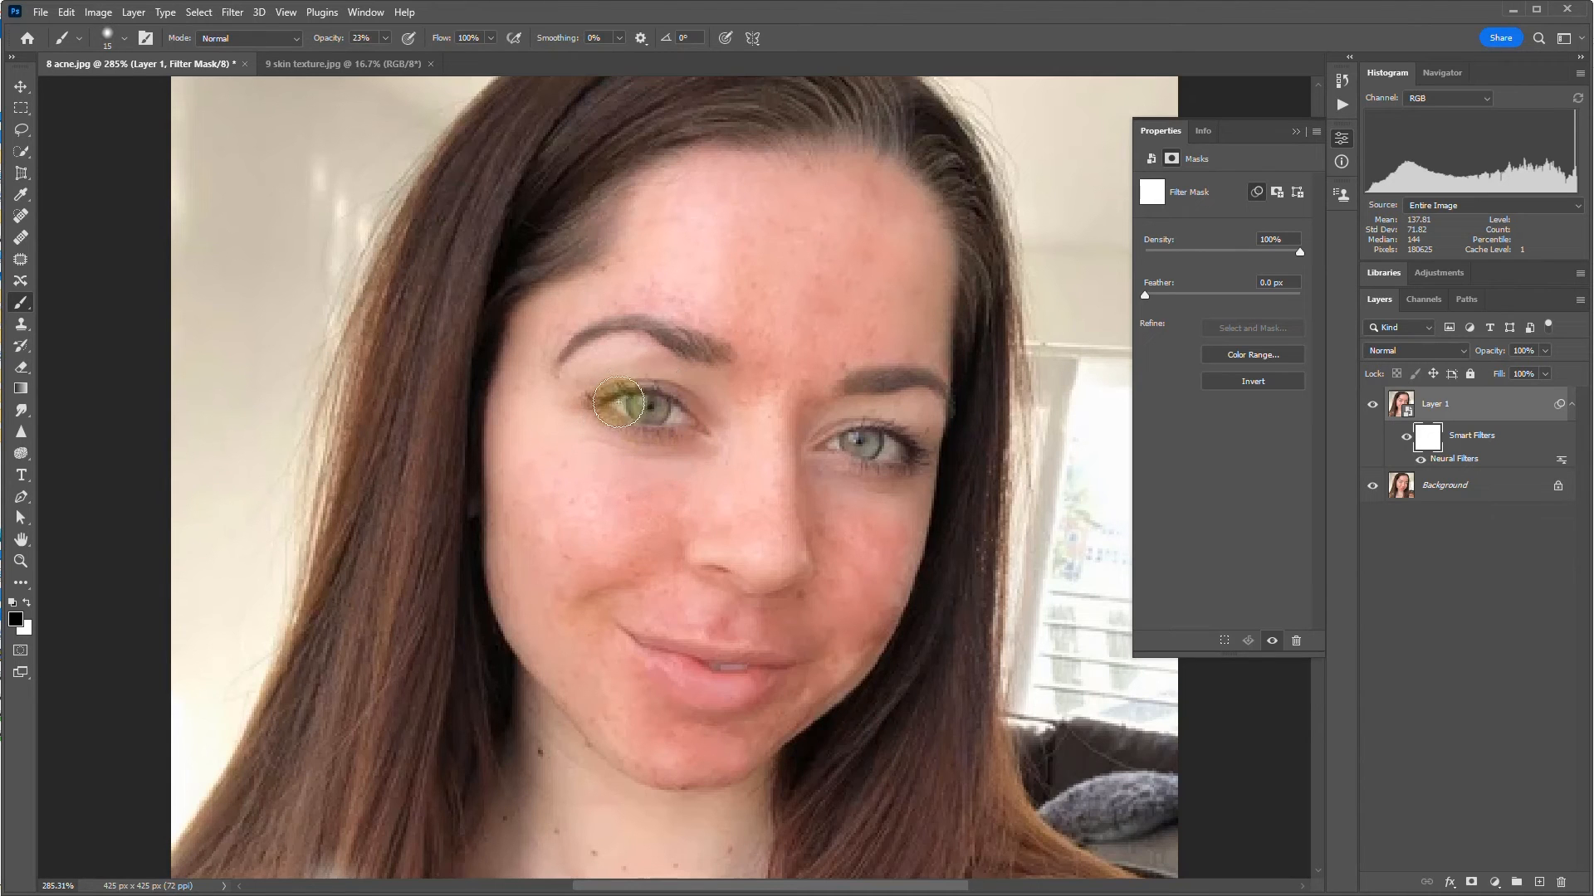
mouse_move(610, 400)
mouse_down()
mouse_move(674, 413)
mouse_move(596, 401)
mouse_move(628, 391)
mouse_move(647, 418)
mouse_move(622, 424)
mouse_move(660, 424)
mouse_up()
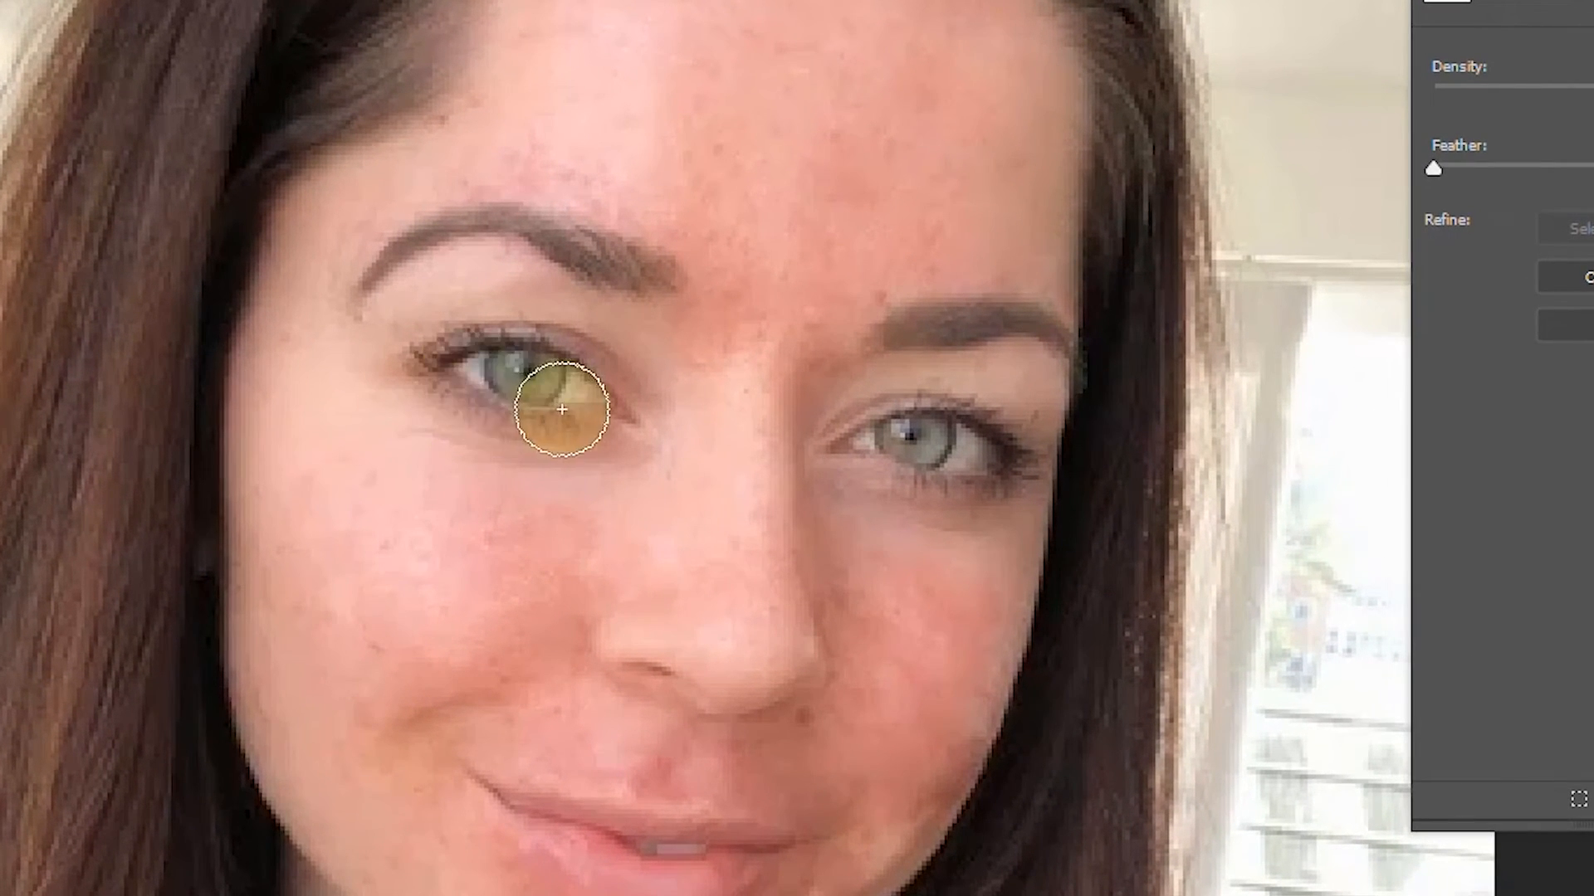
drag(561, 409, 509, 385)
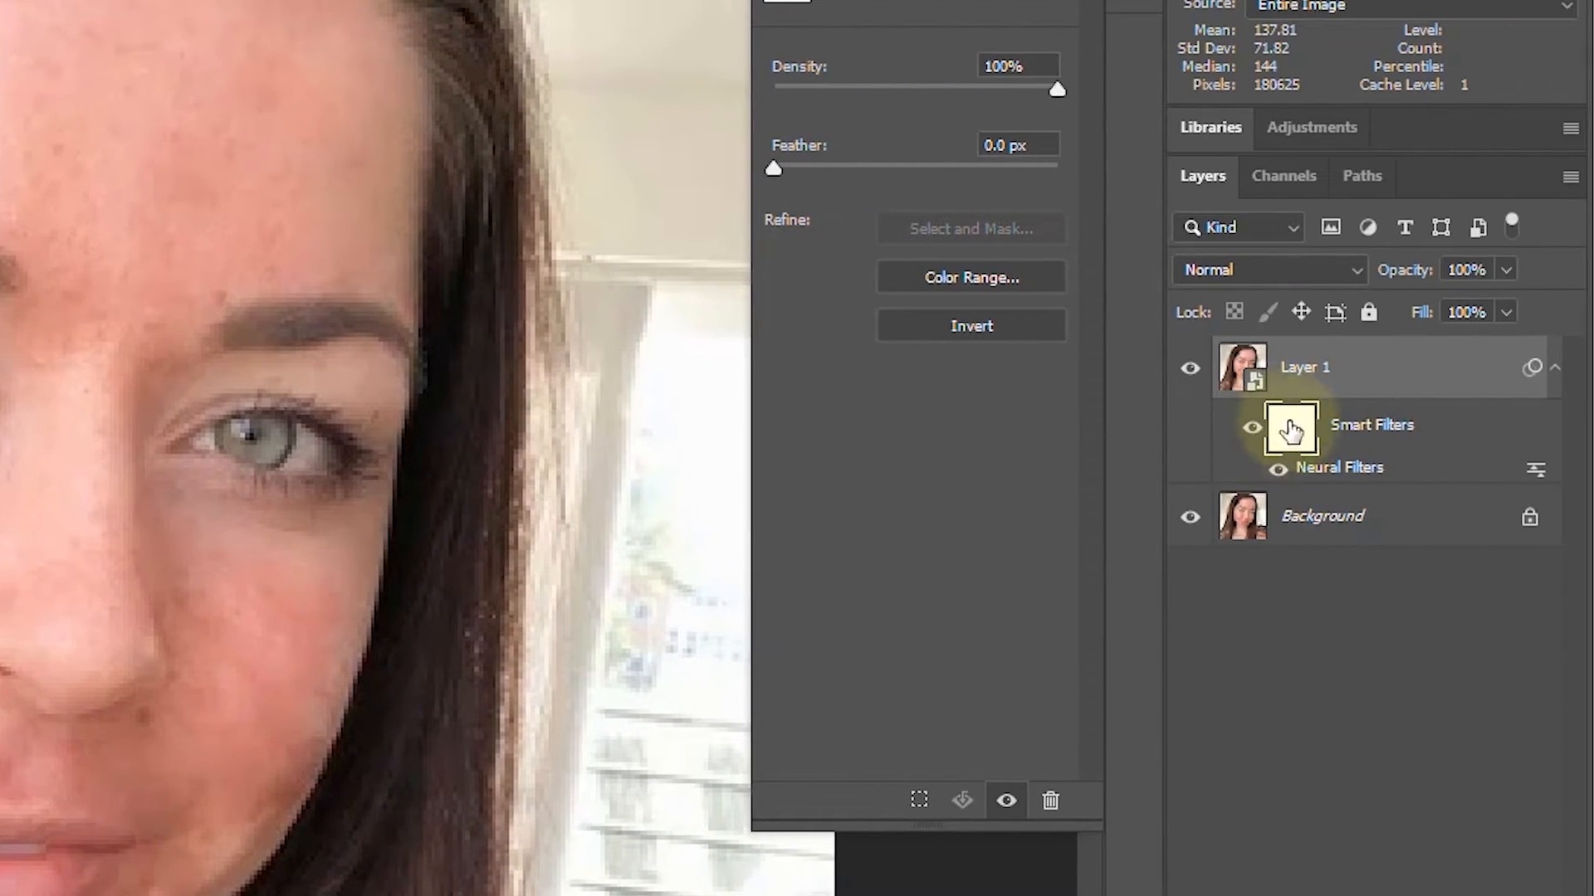
mouse_move(184, 432)
mouse_down()
mouse_move(339, 446)
mouse_move(275, 427)
mouse_move(337, 444)
mouse_move(284, 428)
mouse_move(295, 414)
mouse_move(261, 420)
mouse_up()
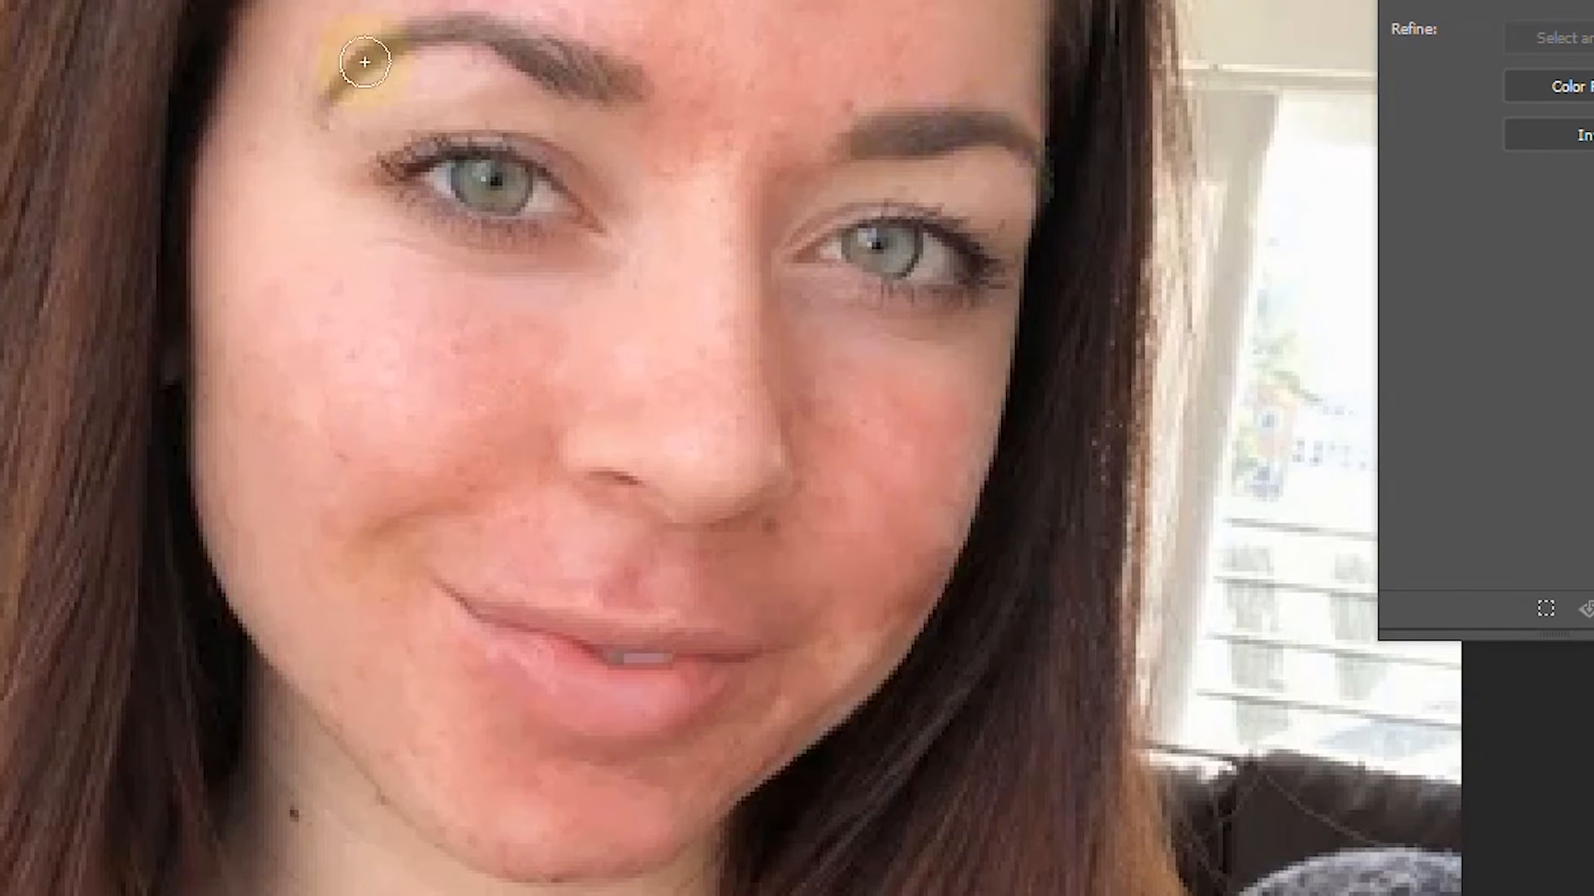
scroll(605, 362, down, 3)
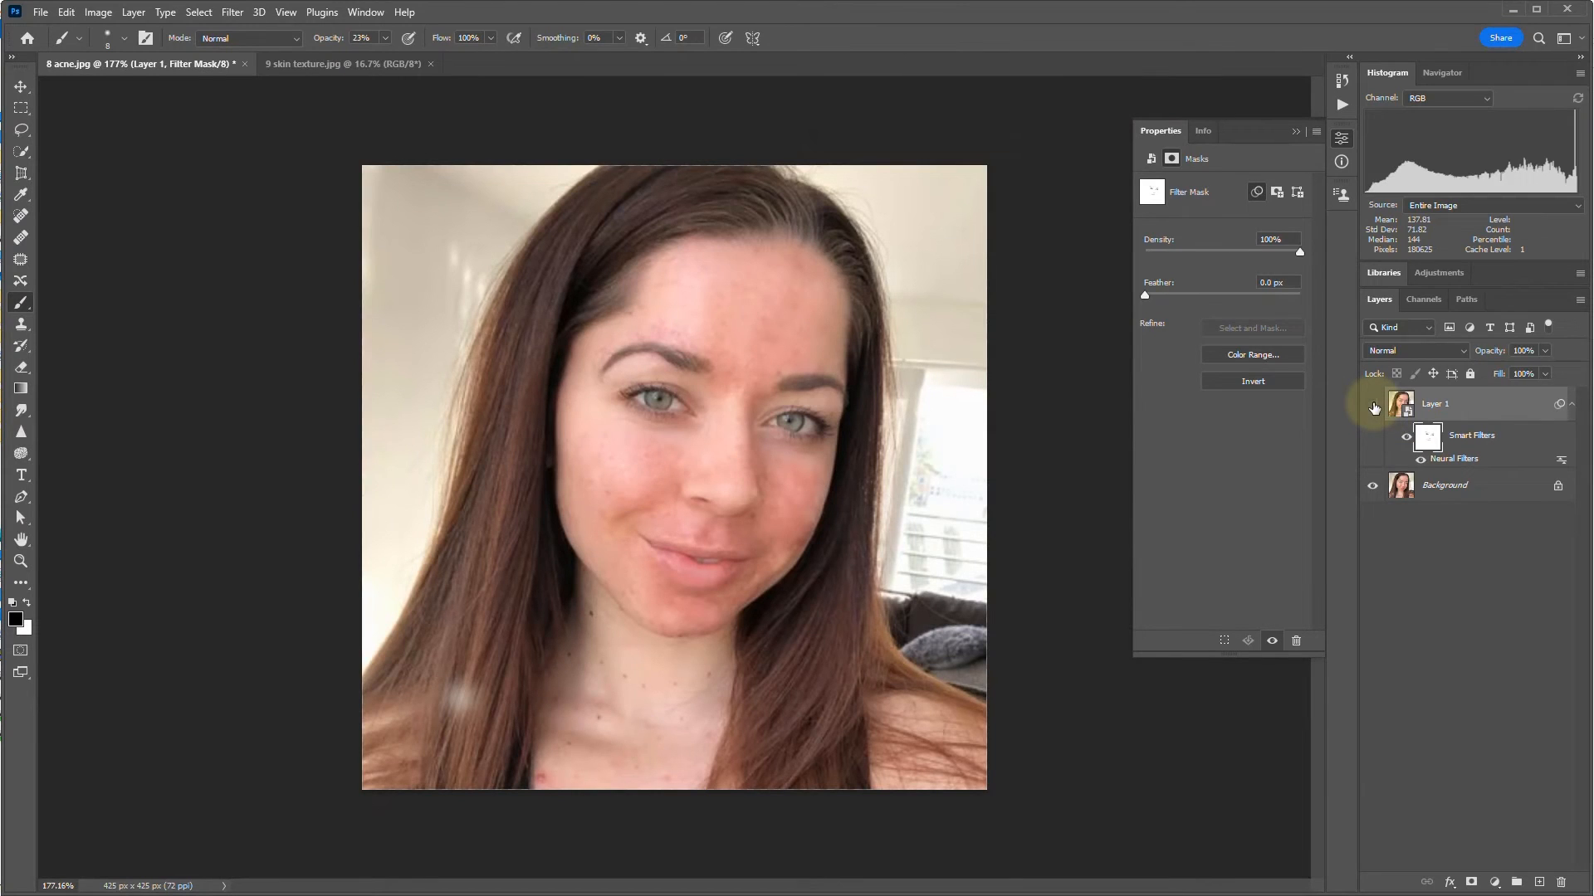
click(1374, 406)
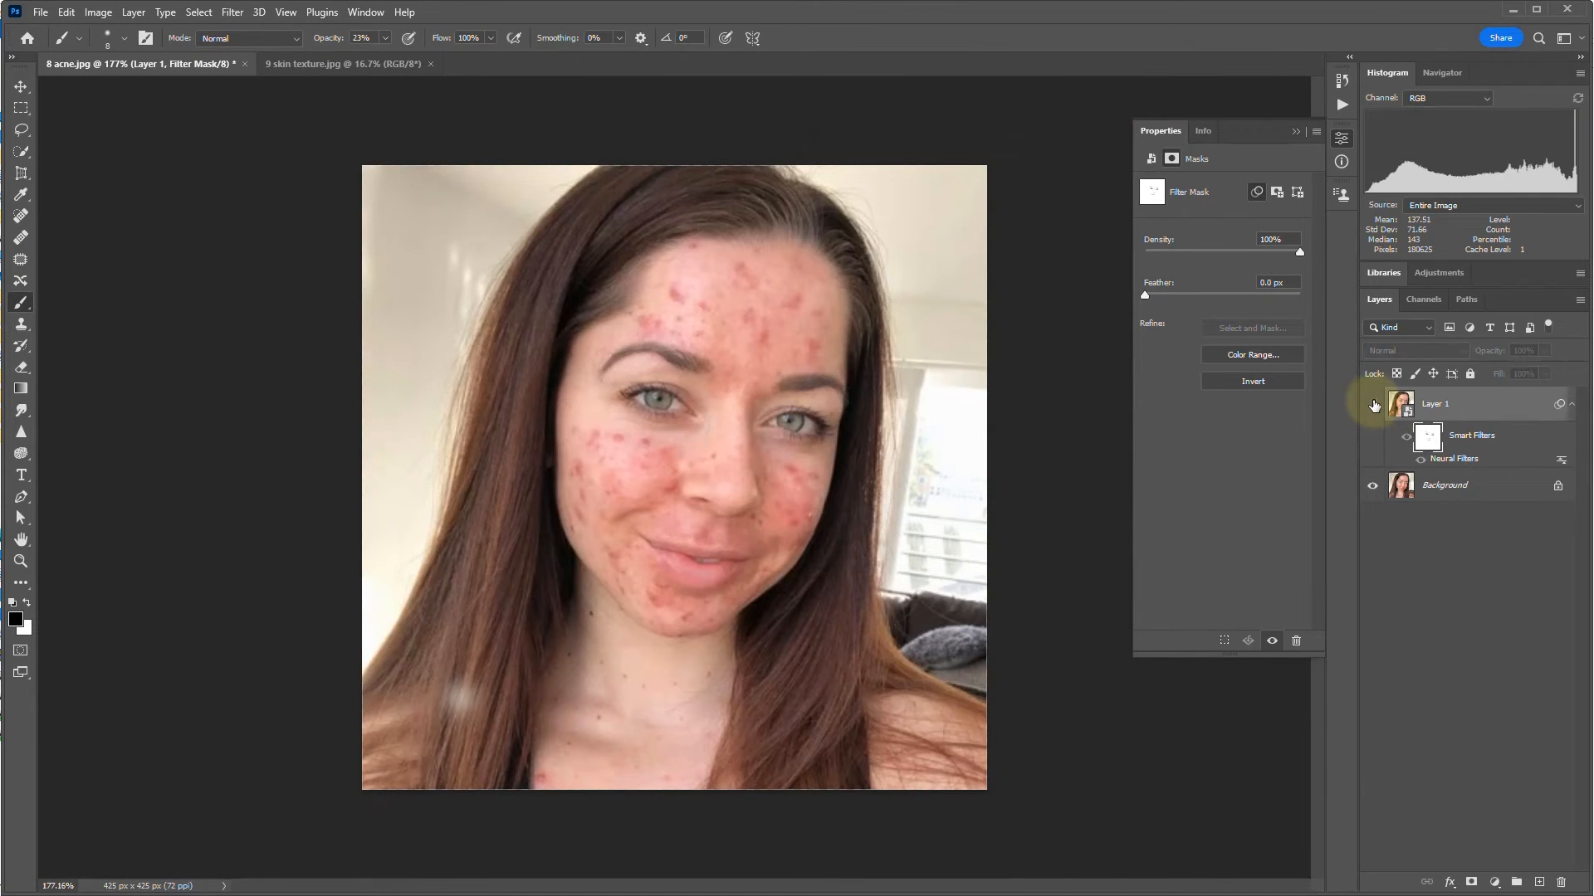
click(1372, 405)
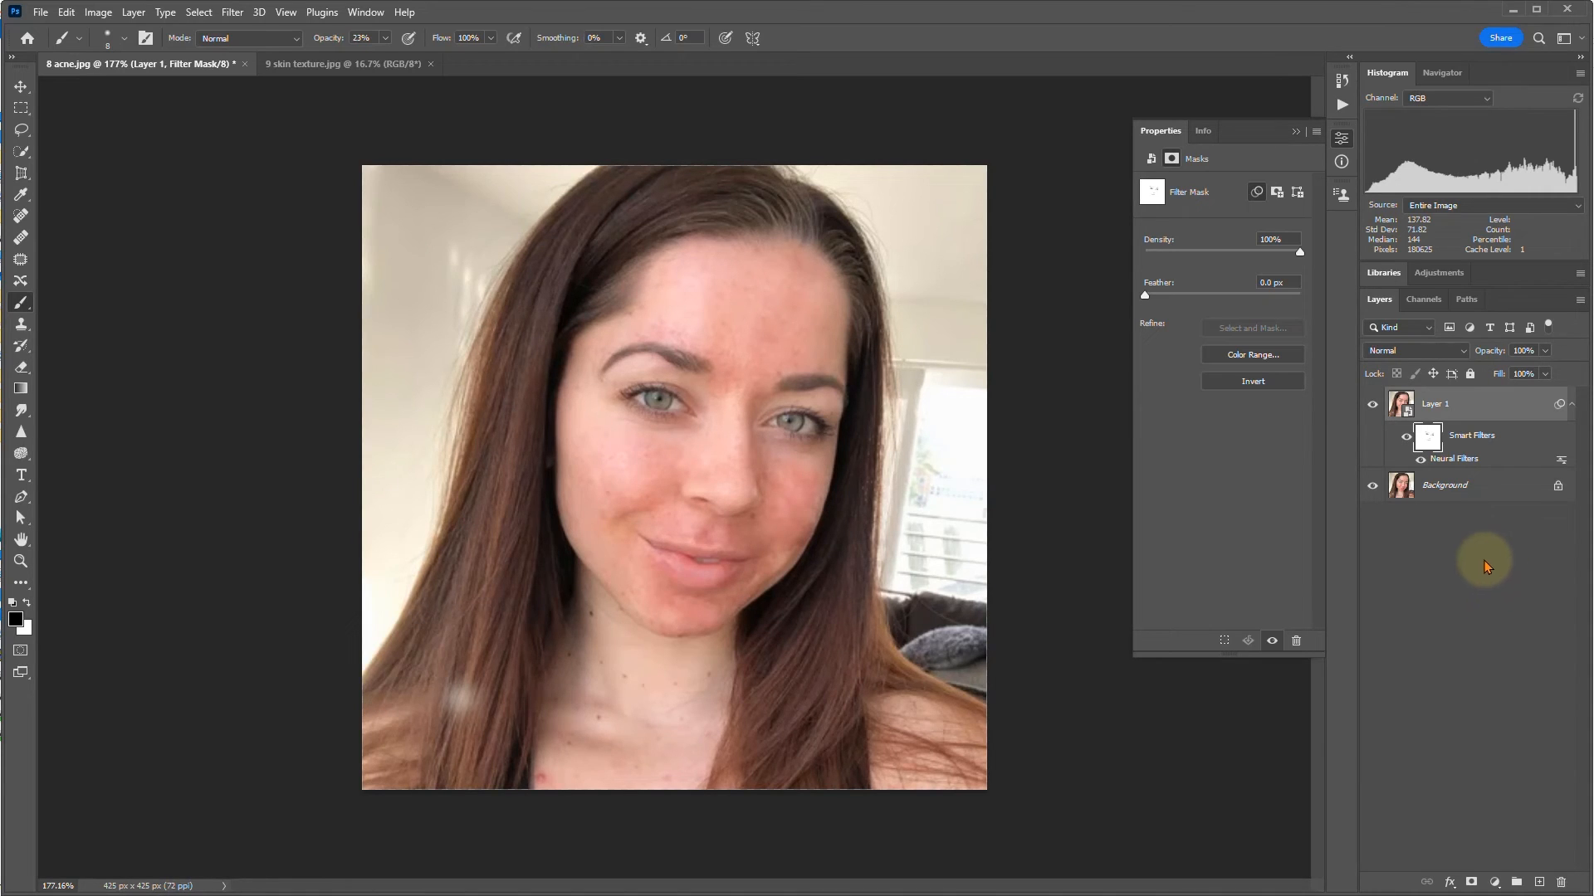
Add a Hue/Saturation adjustment layer above Layer 1 and set the Reds saturation to -16.
click(1494, 881)
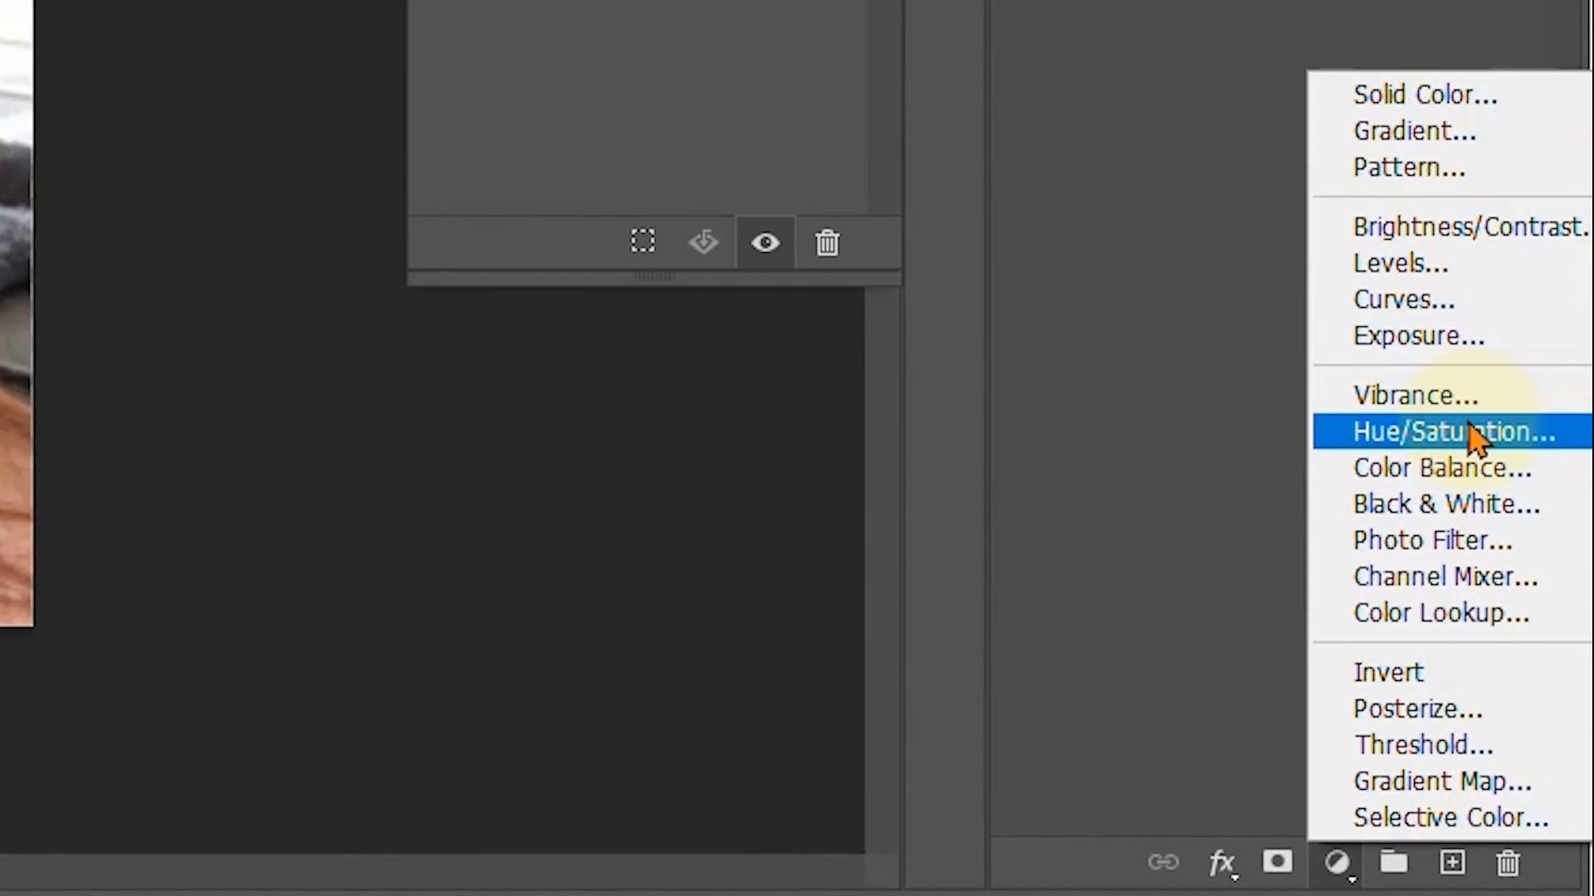
click(1470, 436)
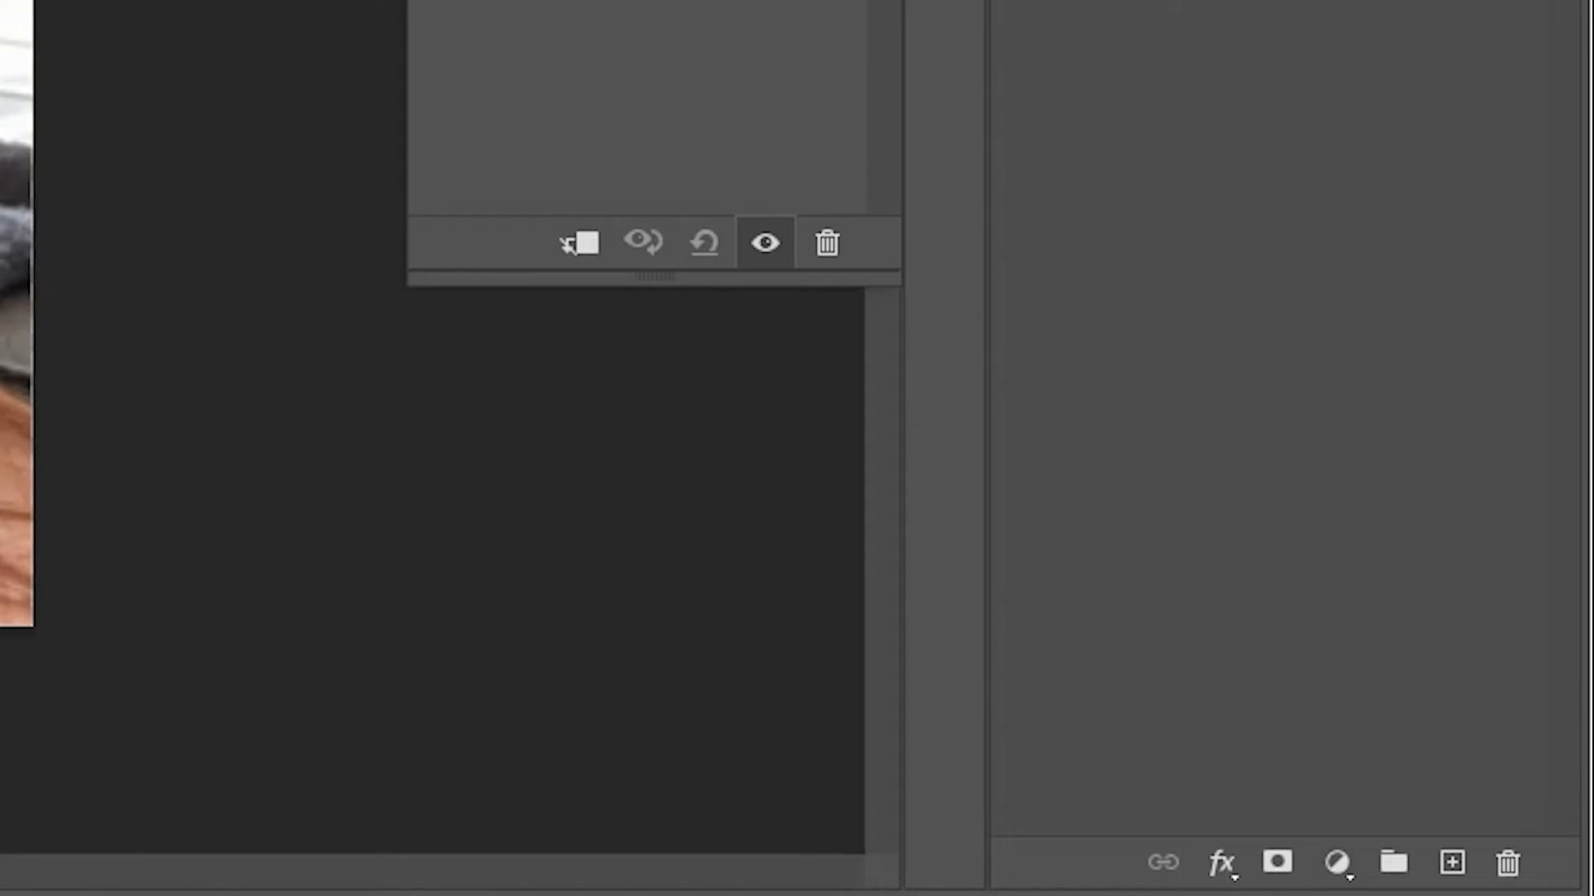
click(669, 193)
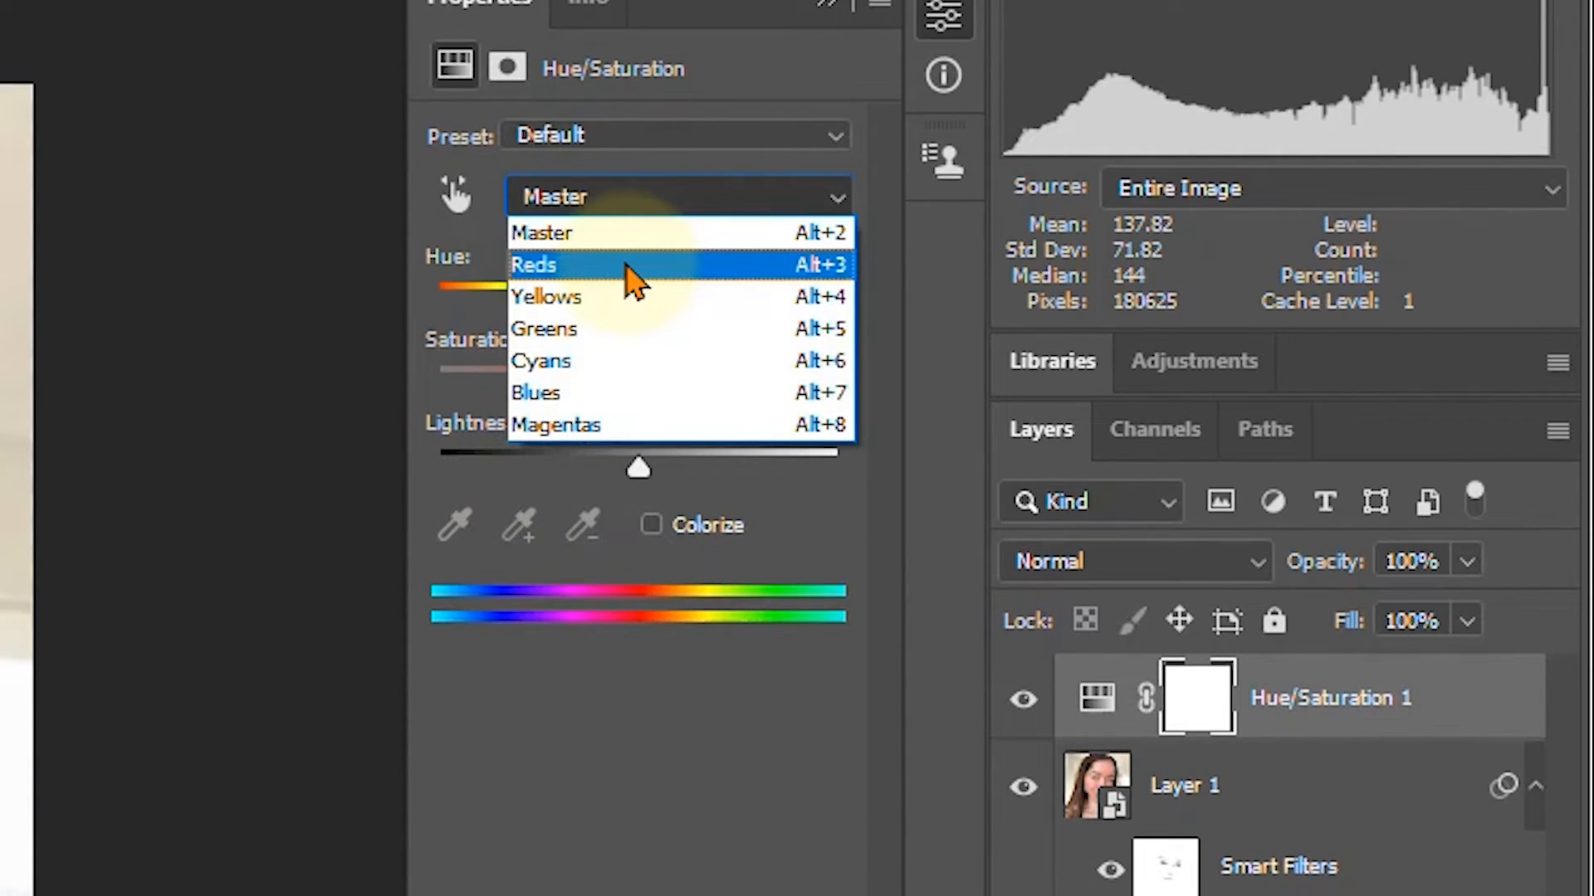
click(629, 265)
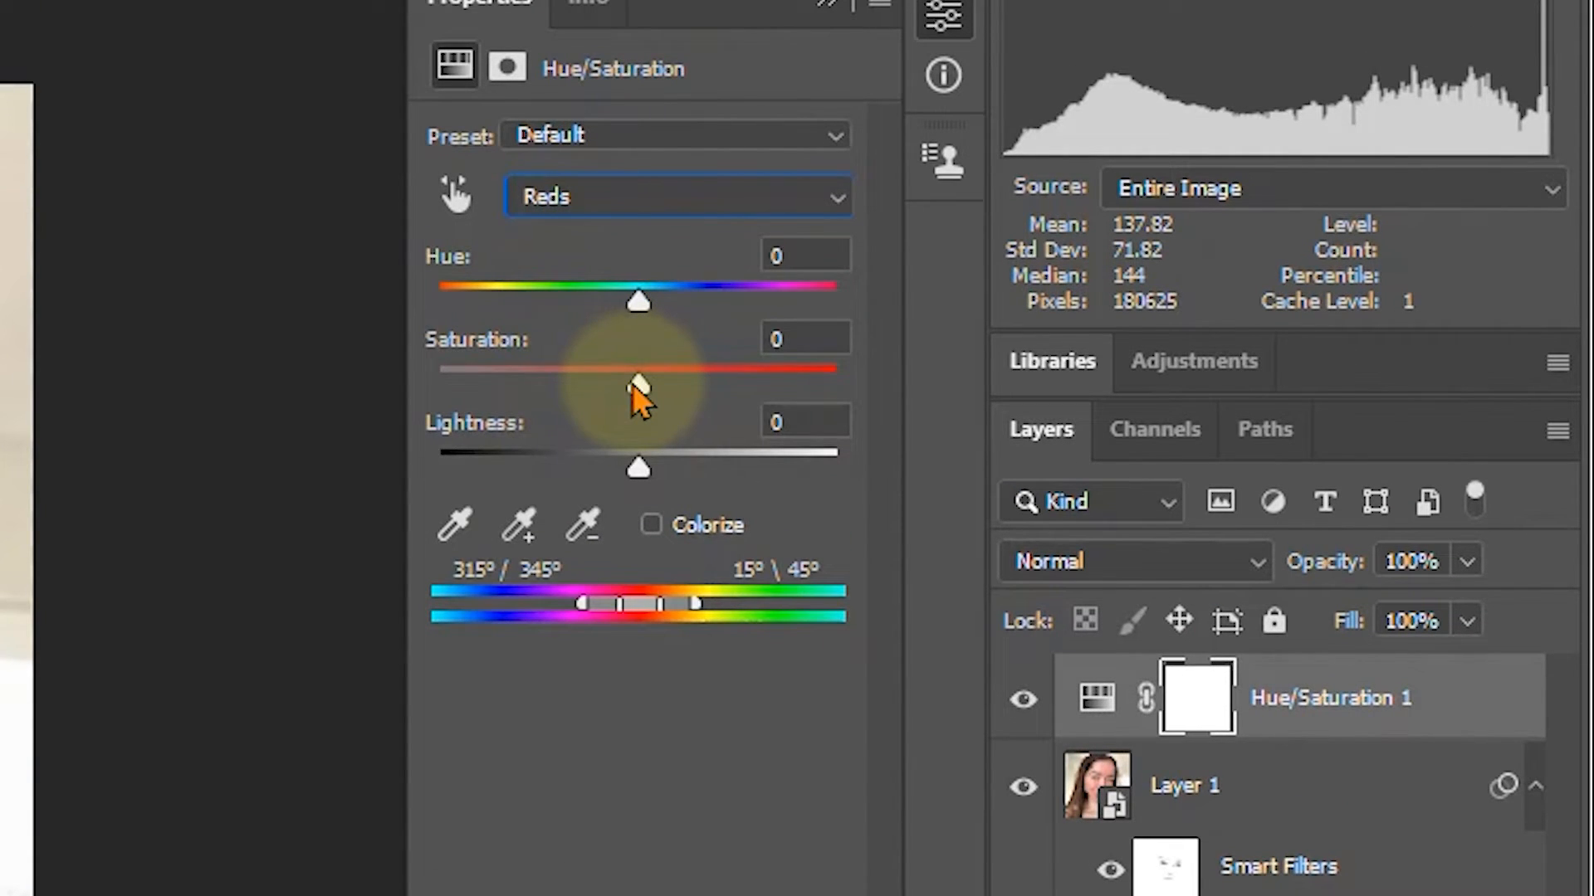
drag(632, 385, 576, 372)
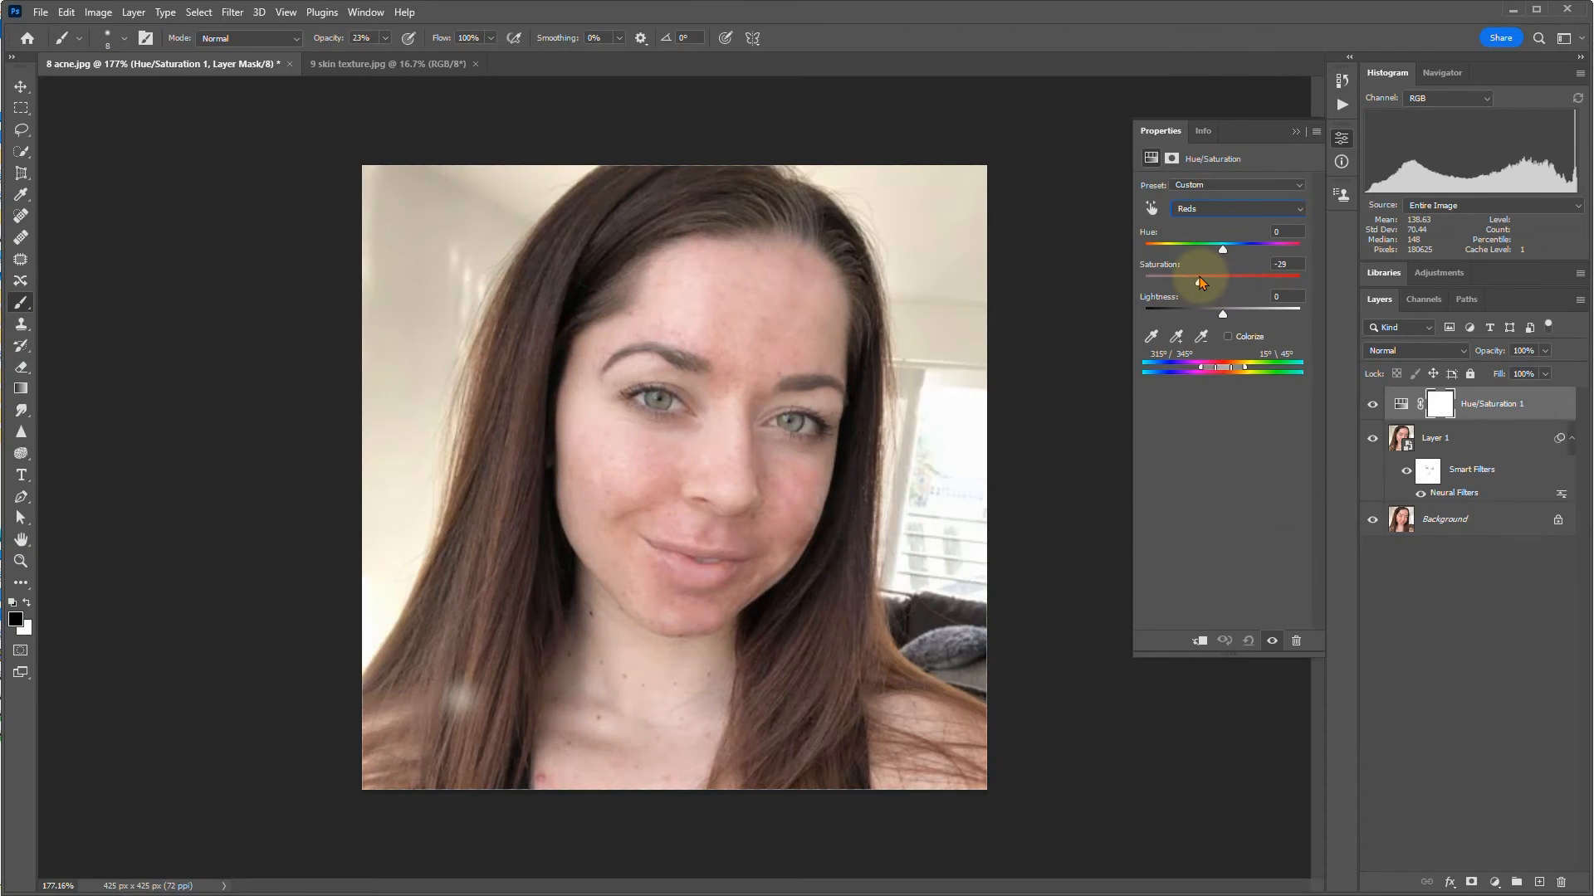
mouse_move(1195, 282)
mouse_down()
mouse_move(1147, 281)
mouse_move(1205, 291)
mouse_up()
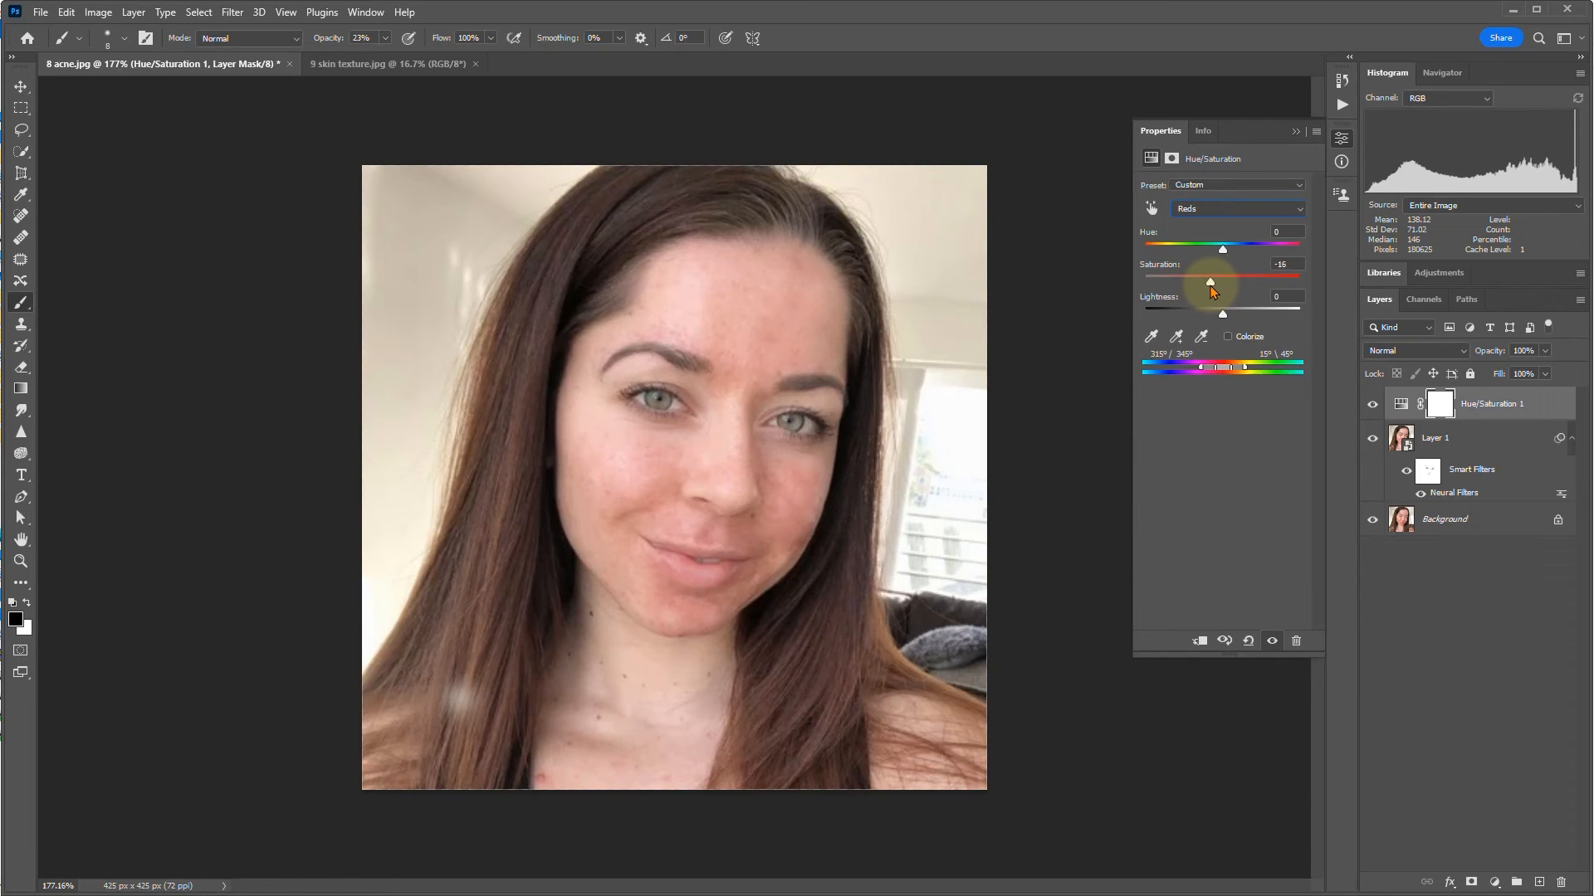
Try a Magentas saturation of -67 and a Reds saturation of -42 in the Hue/Saturation adjustment, toggling the layer to compare.
click(1196, 208)
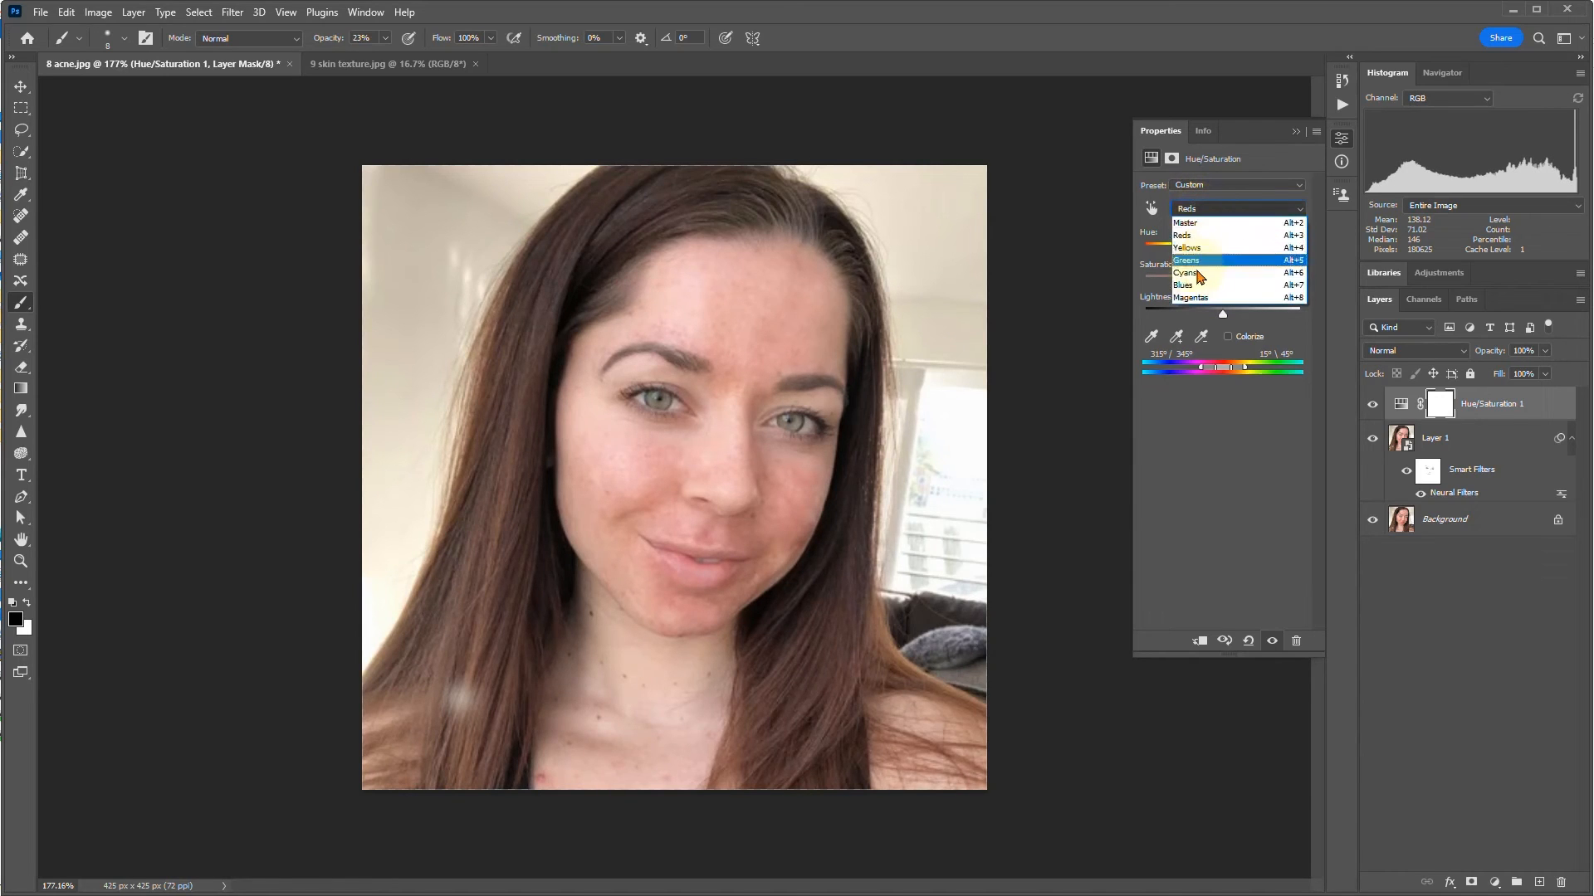
click(1193, 299)
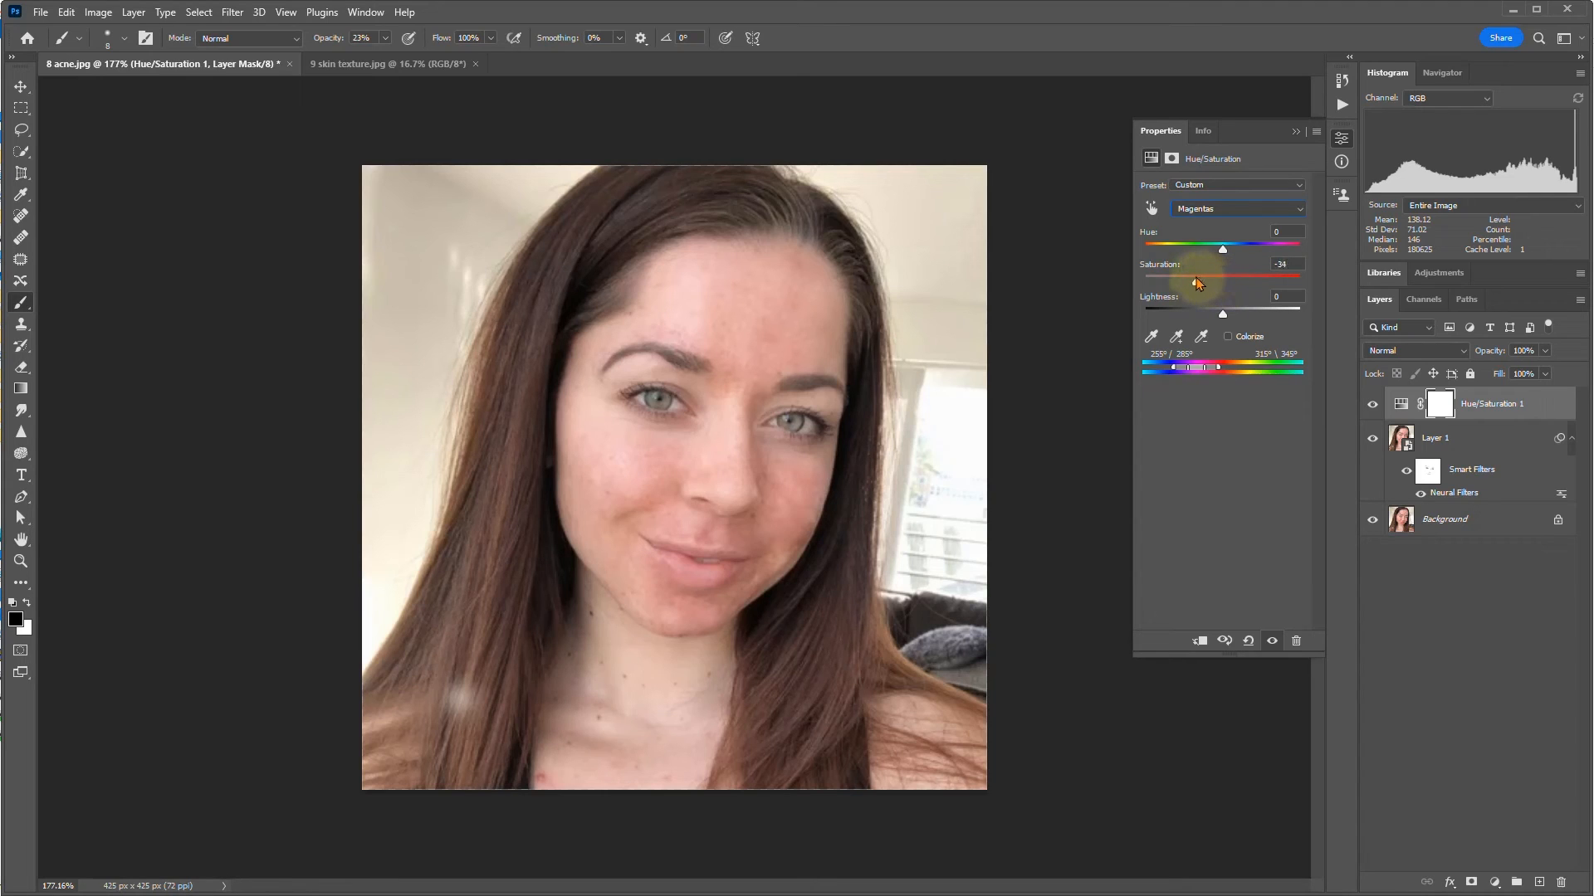
drag(1197, 277, 1172, 279)
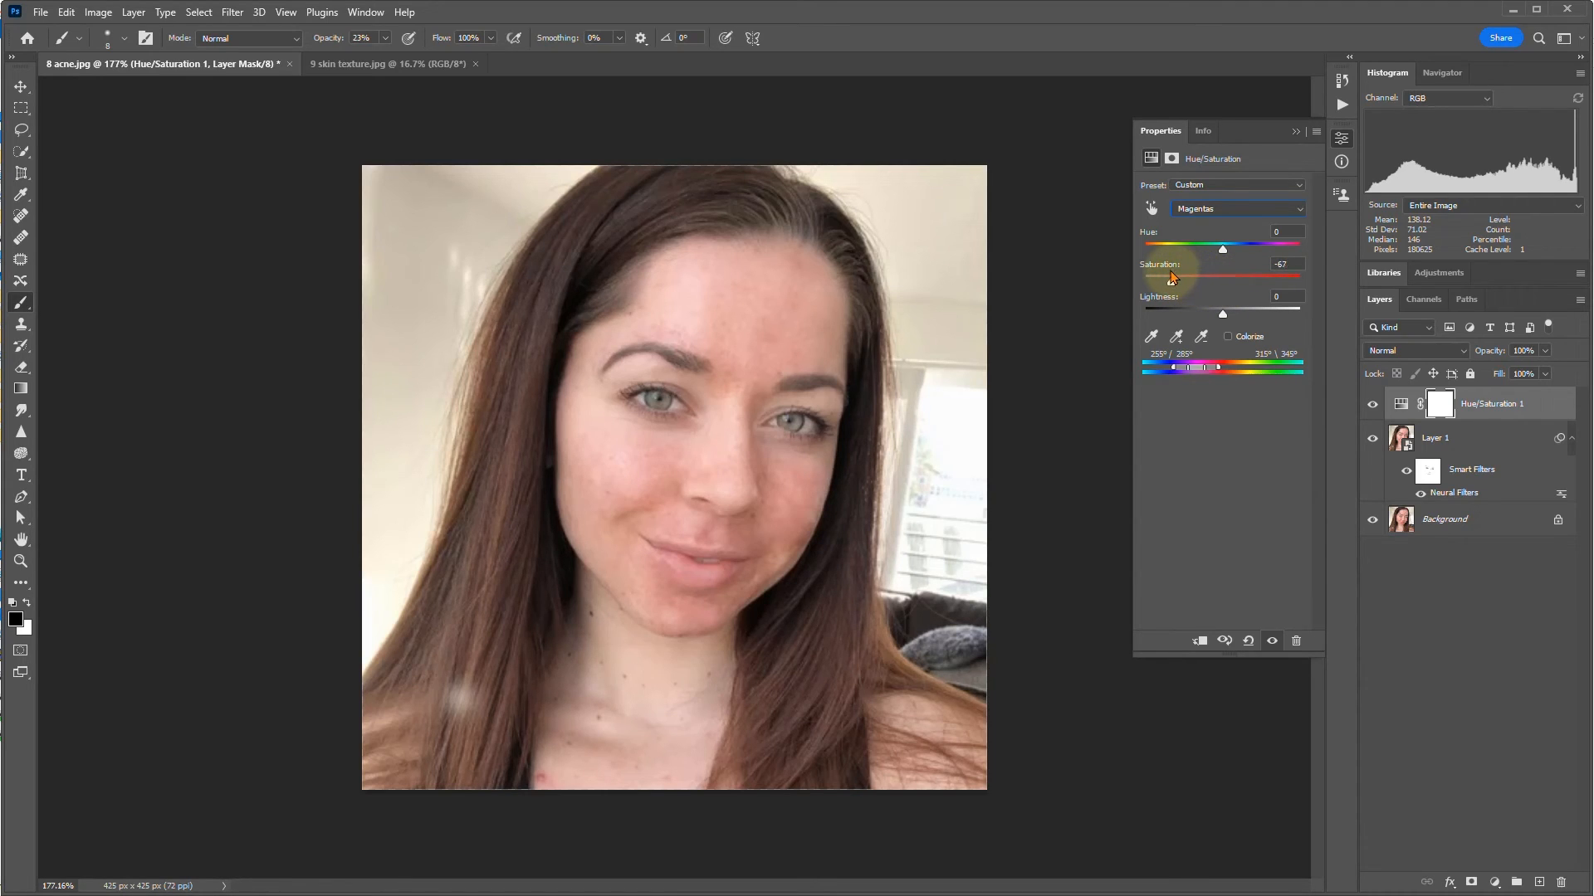
click(1219, 208)
click(1219, 226)
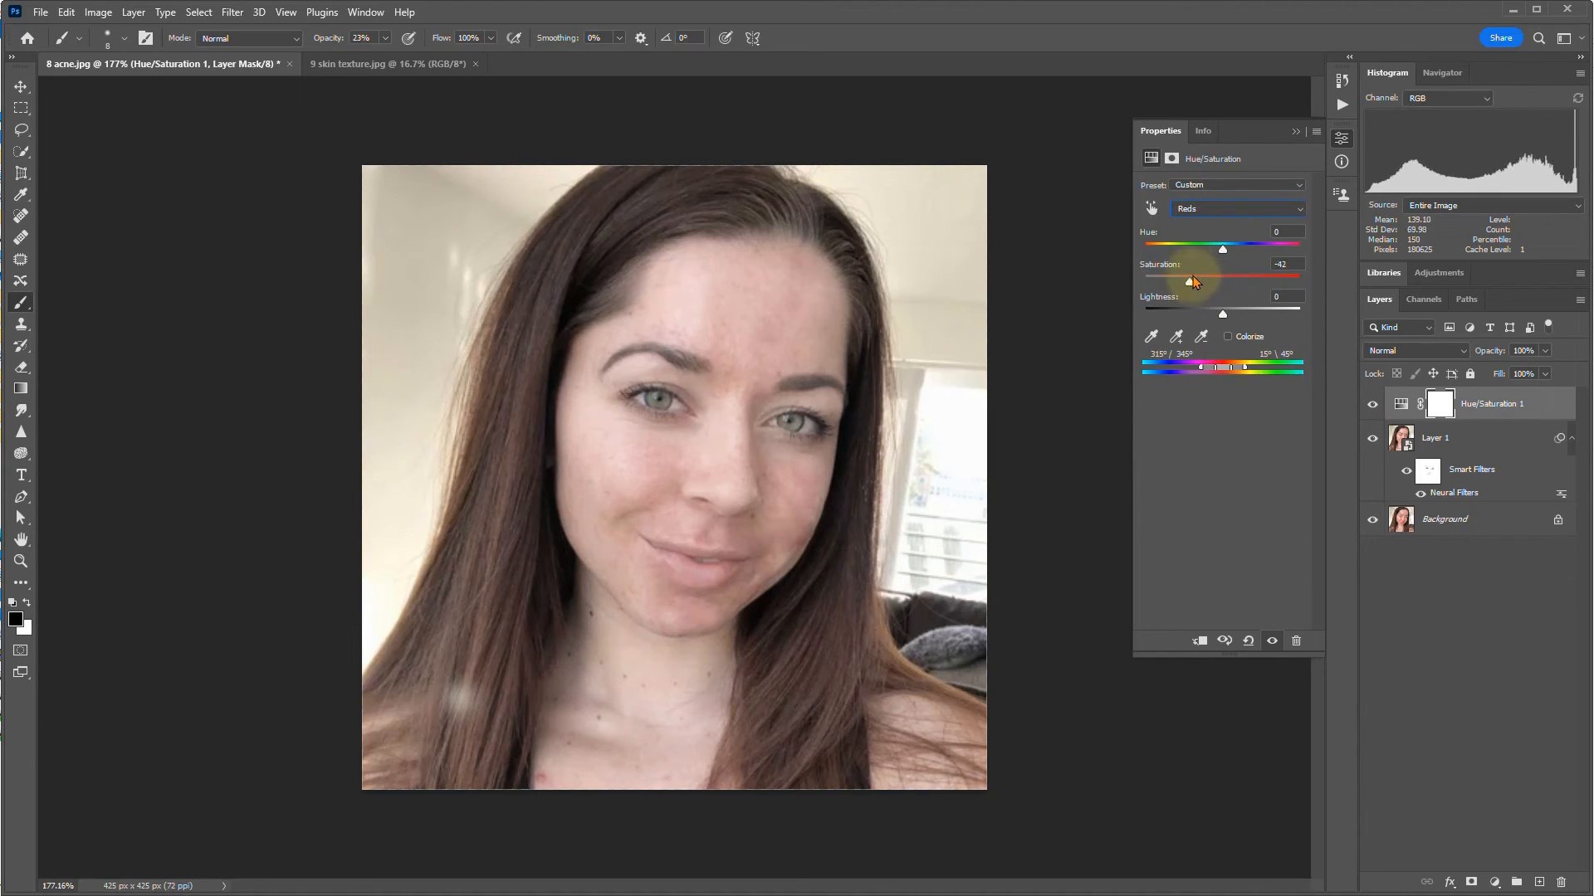
click(1373, 405)
click(1373, 405)
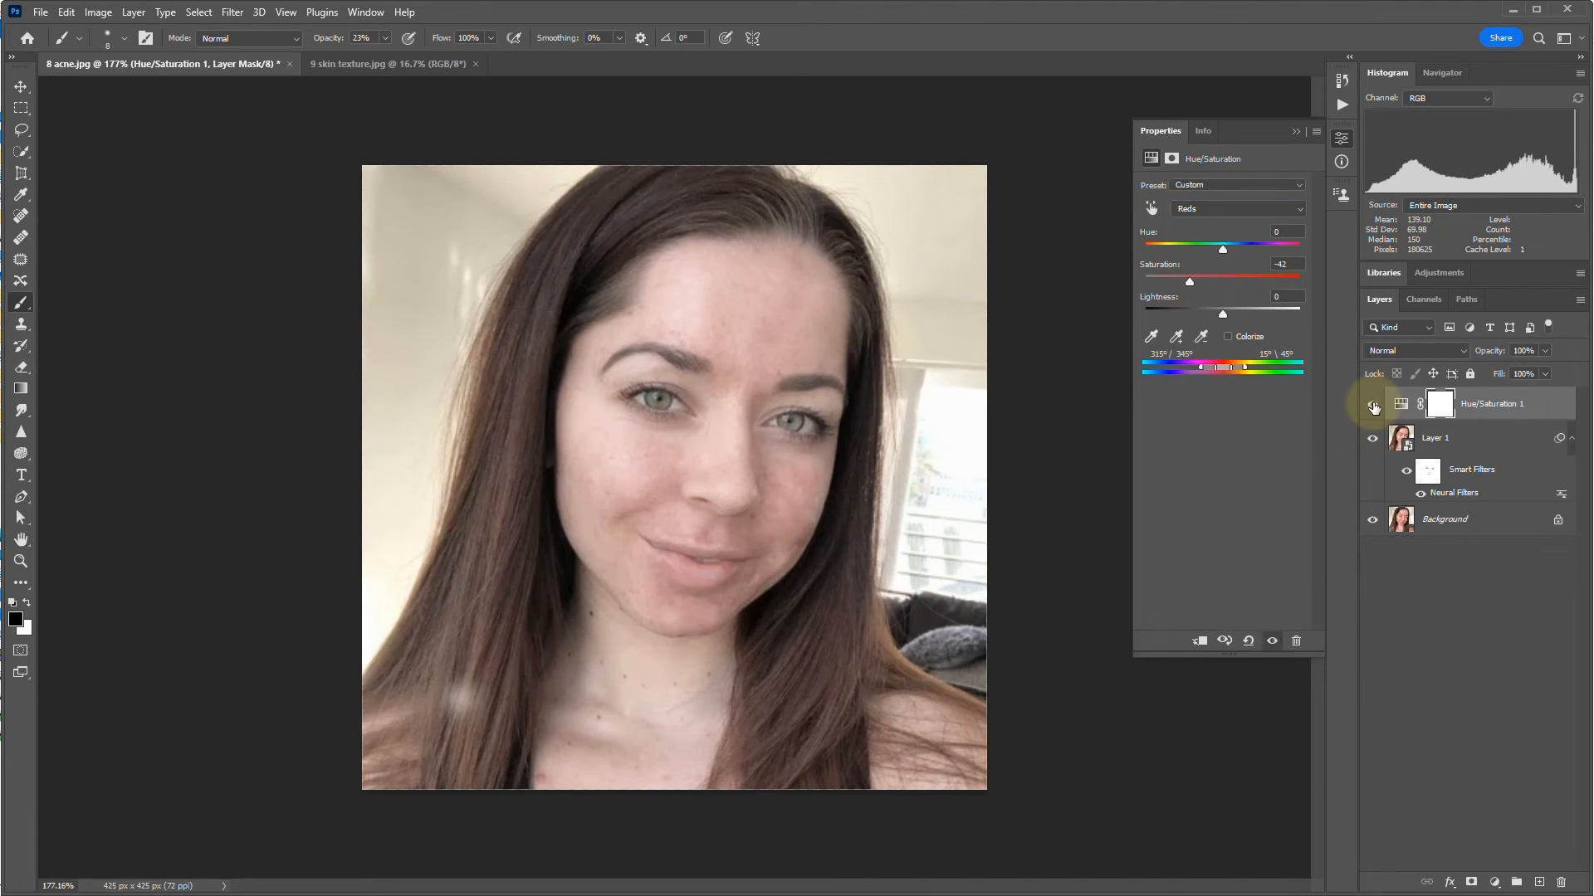
click(1373, 406)
click(1373, 406)
Set the Yellows saturation to +19 and the Cyans saturation to +36, and compare with the adjustment hidden.
click(1216, 208)
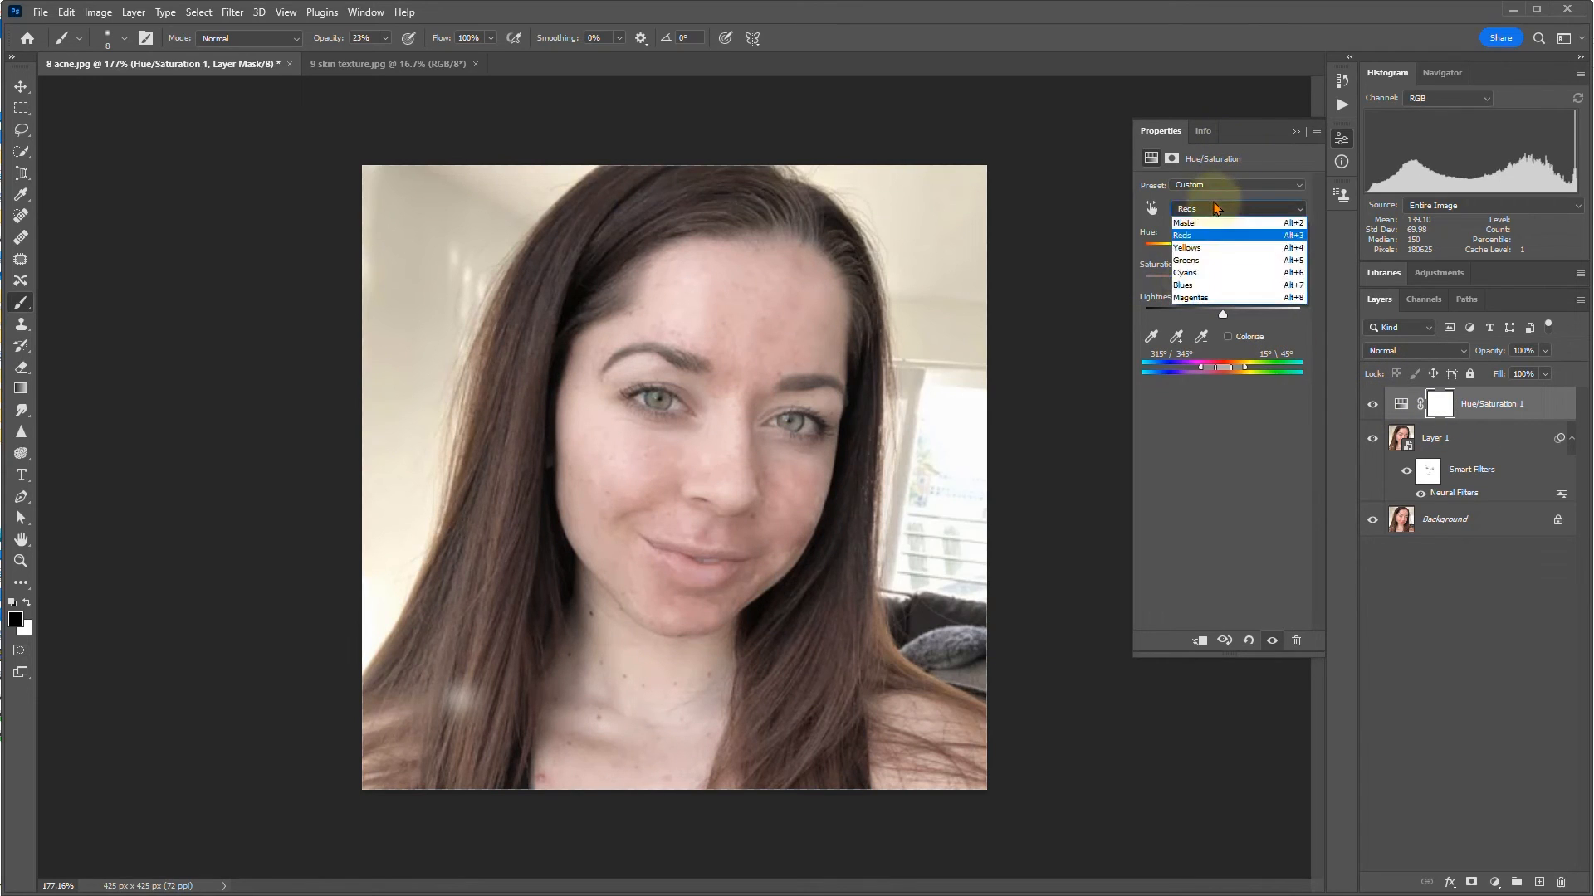
click(1210, 248)
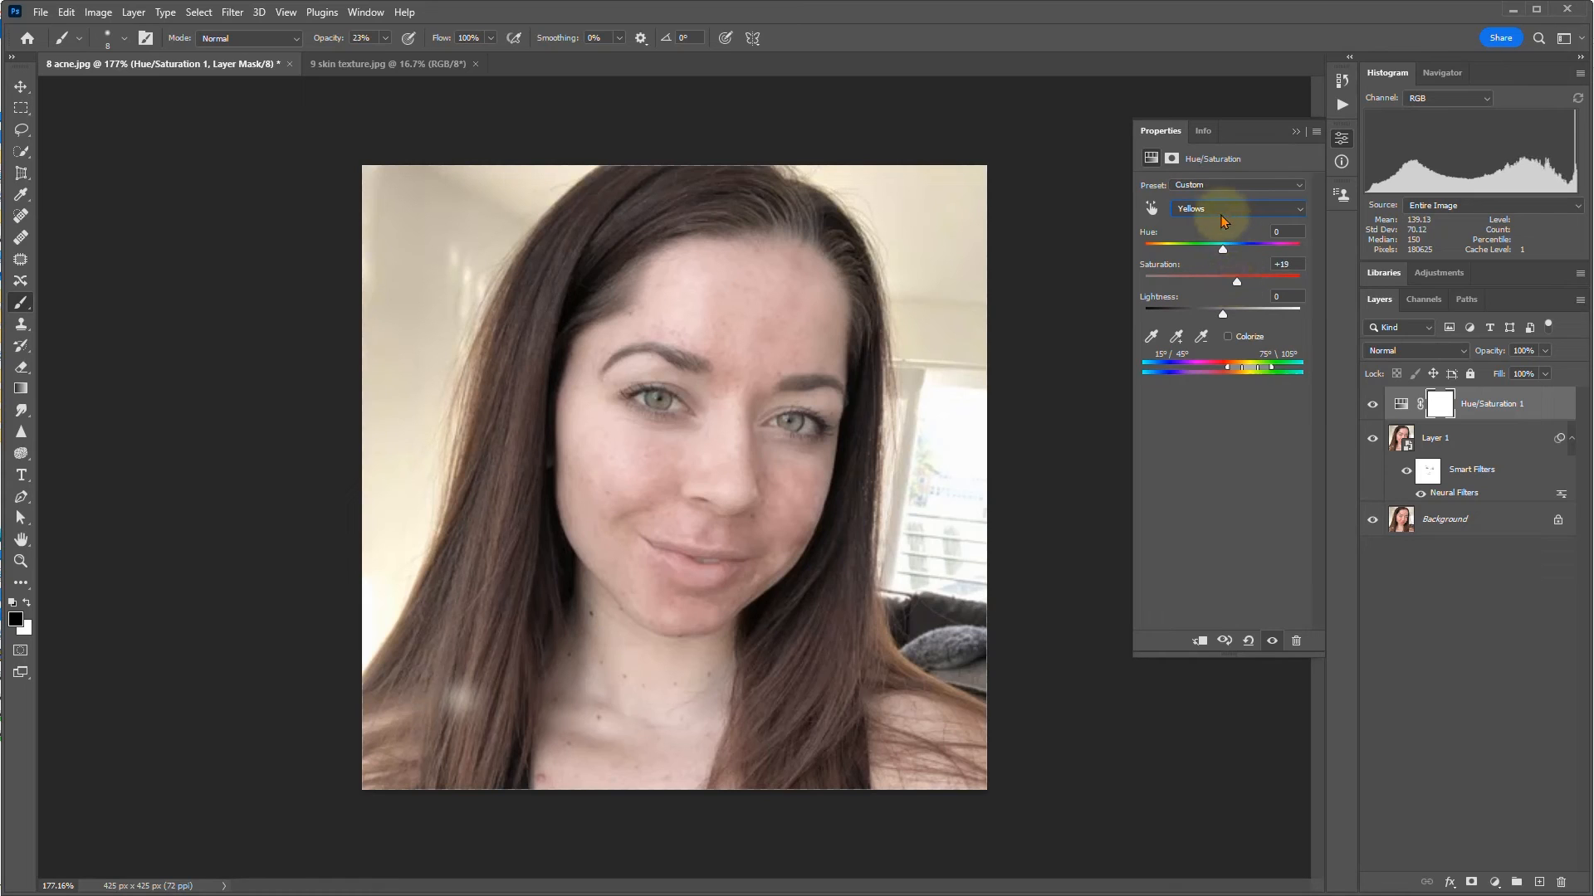
click(1216, 208)
click(1208, 274)
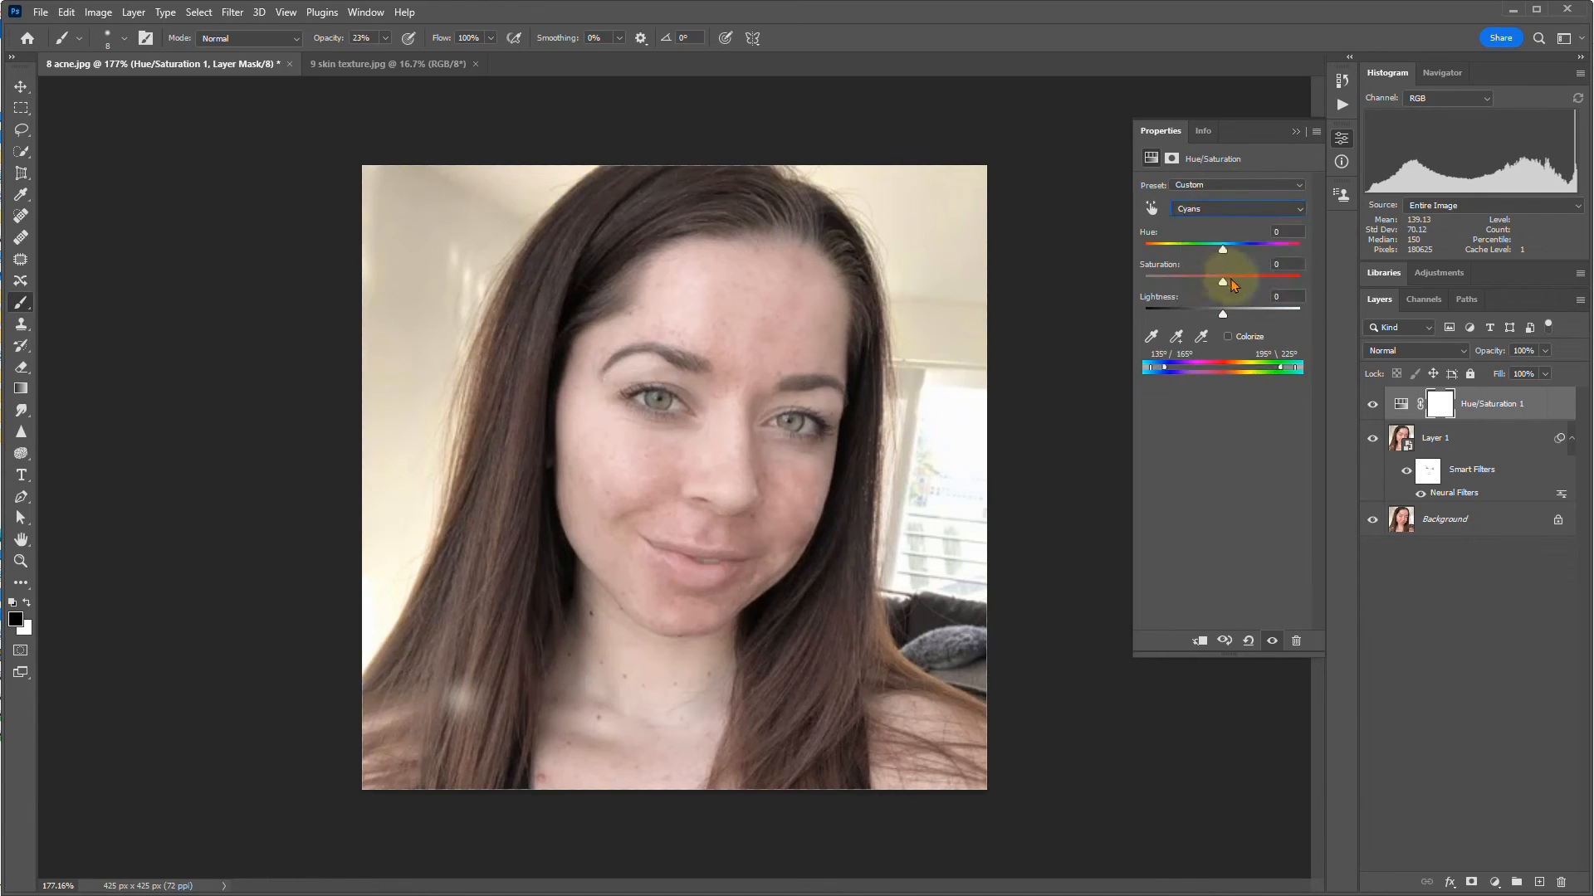
drag(1224, 279, 1246, 281)
click(1375, 405)
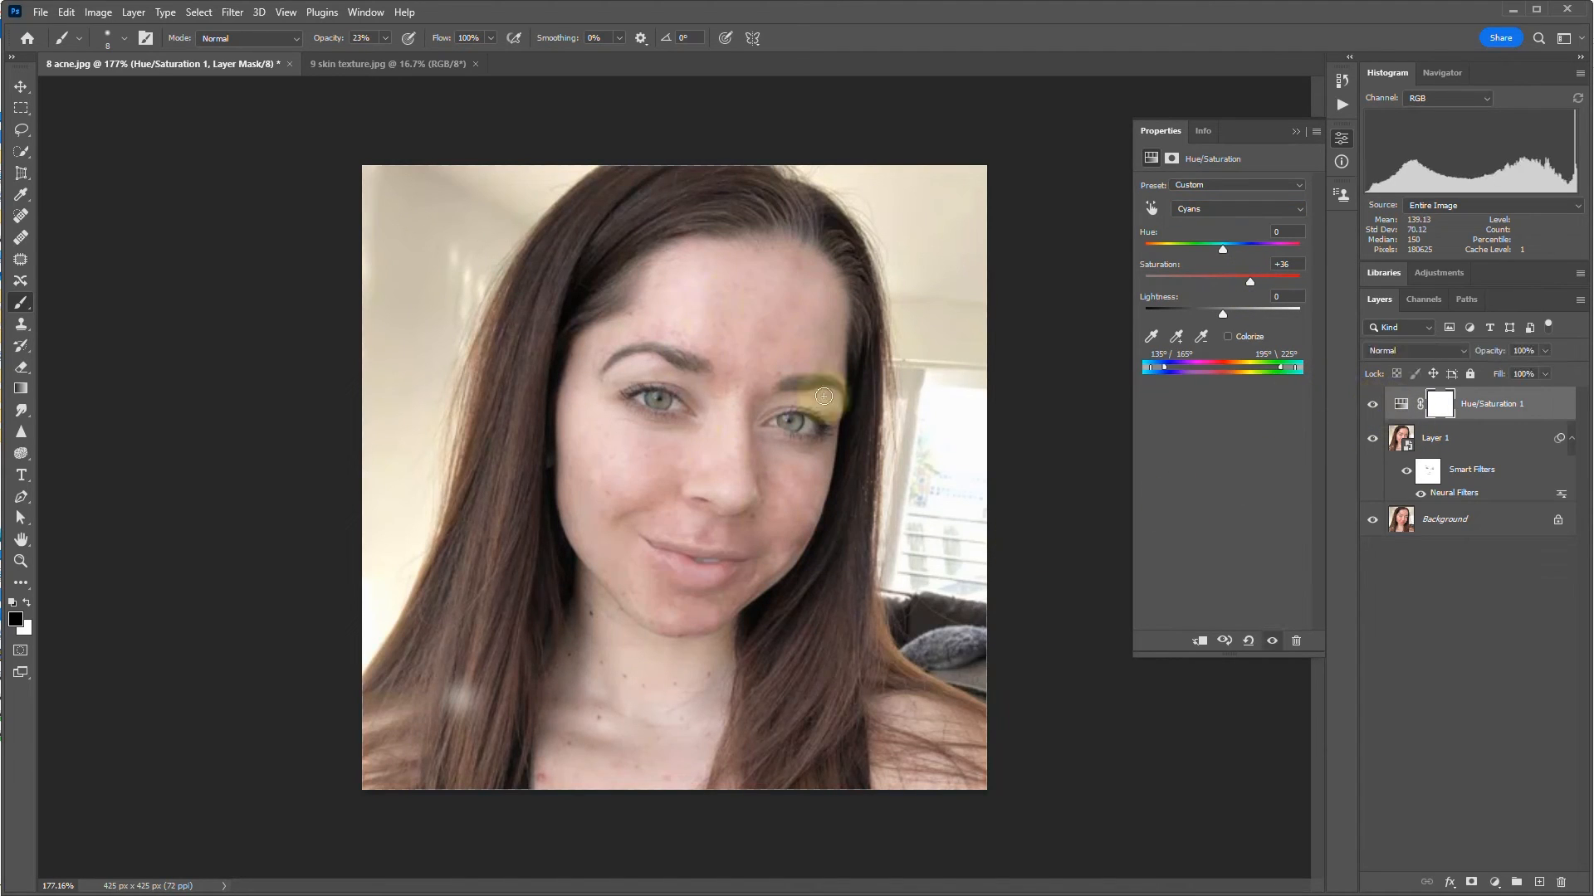
Soften the Magentas desaturation in the Hue/Saturation adjustment and set the Reds saturation to -29.
click(1227, 208)
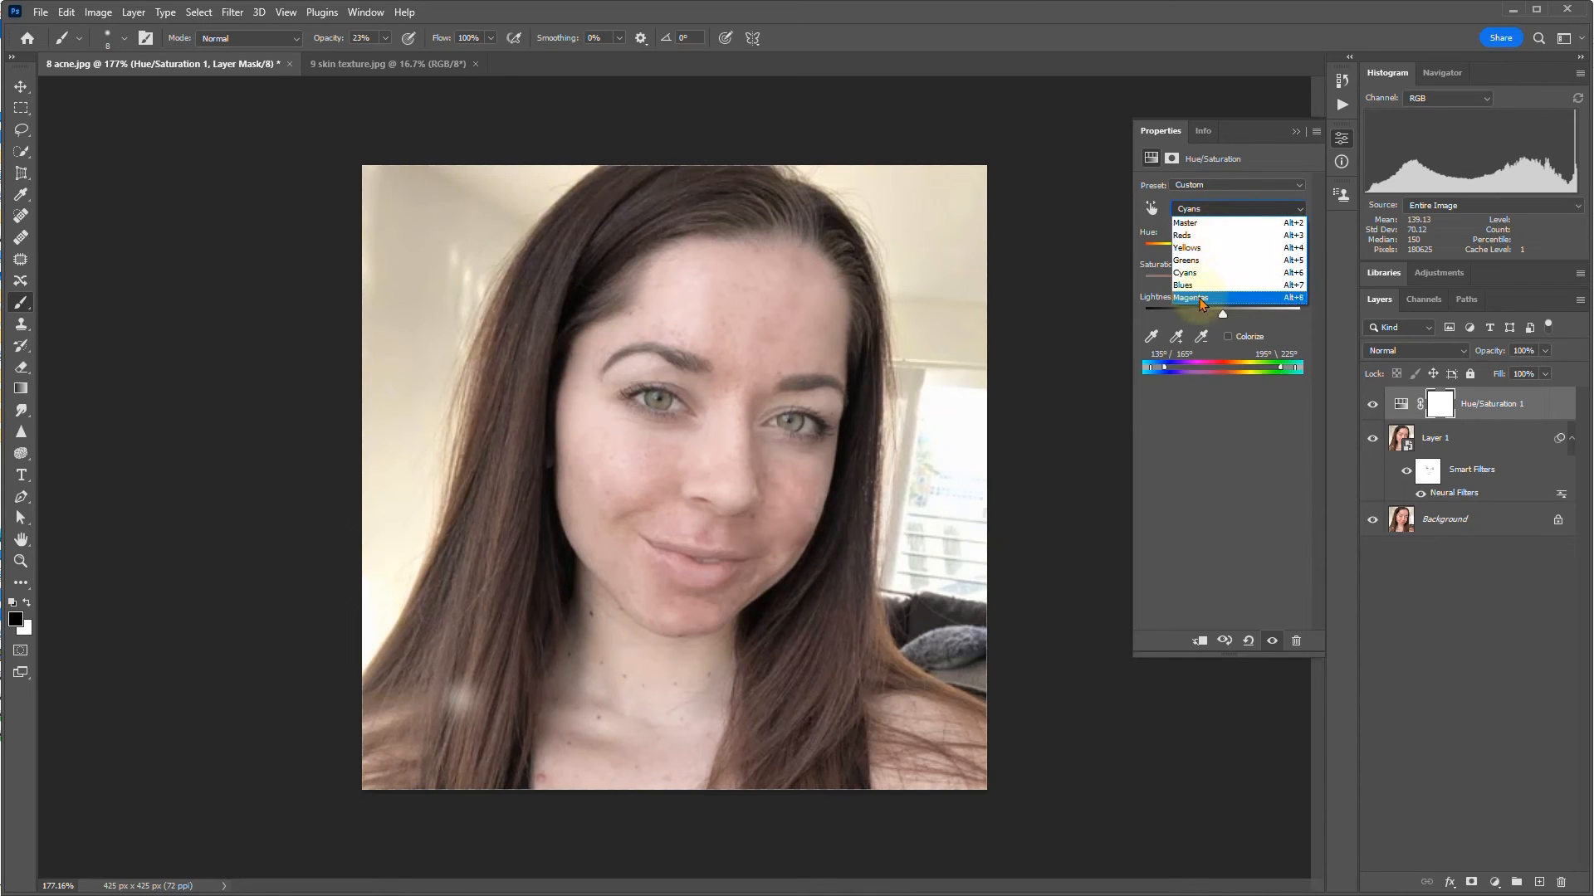
click(1216, 298)
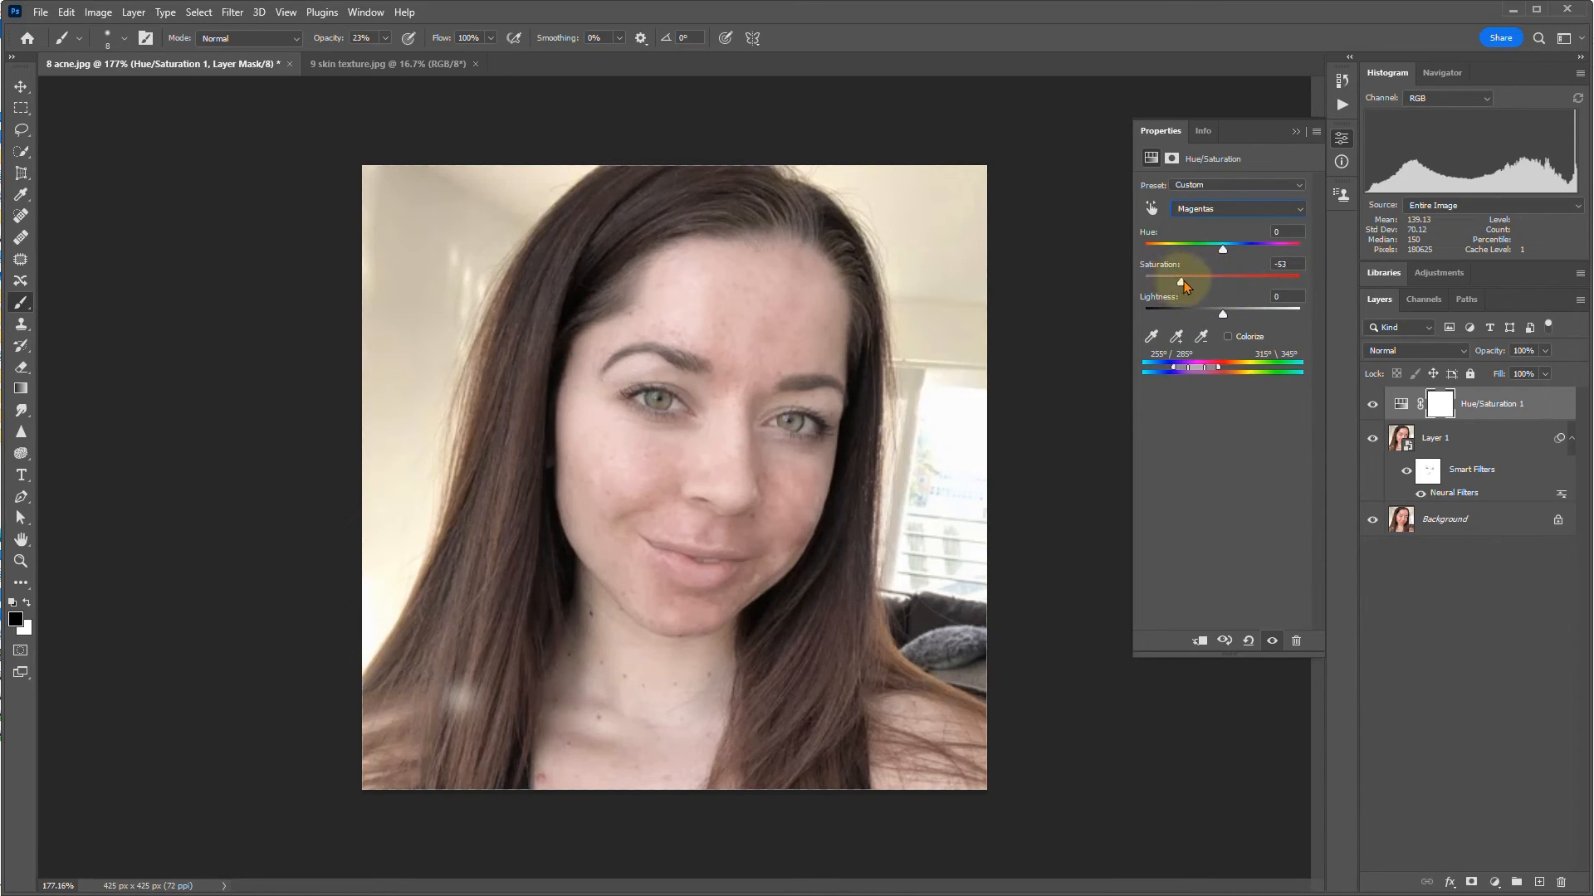
drag(1185, 286, 1198, 286)
click(1225, 208)
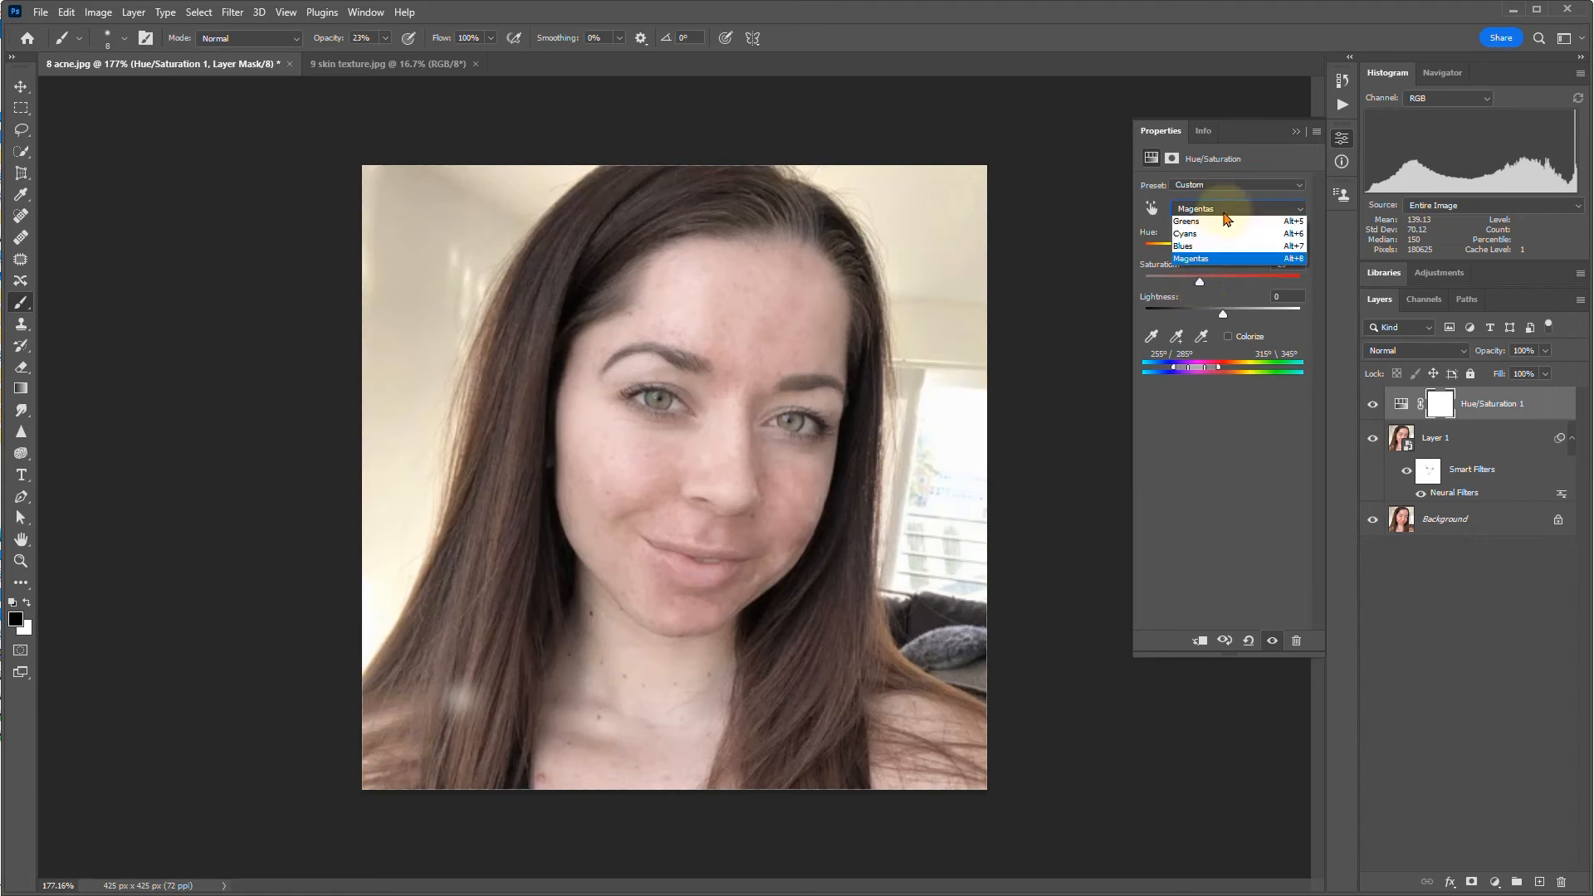
click(1216, 233)
drag(1192, 286, 1201, 284)
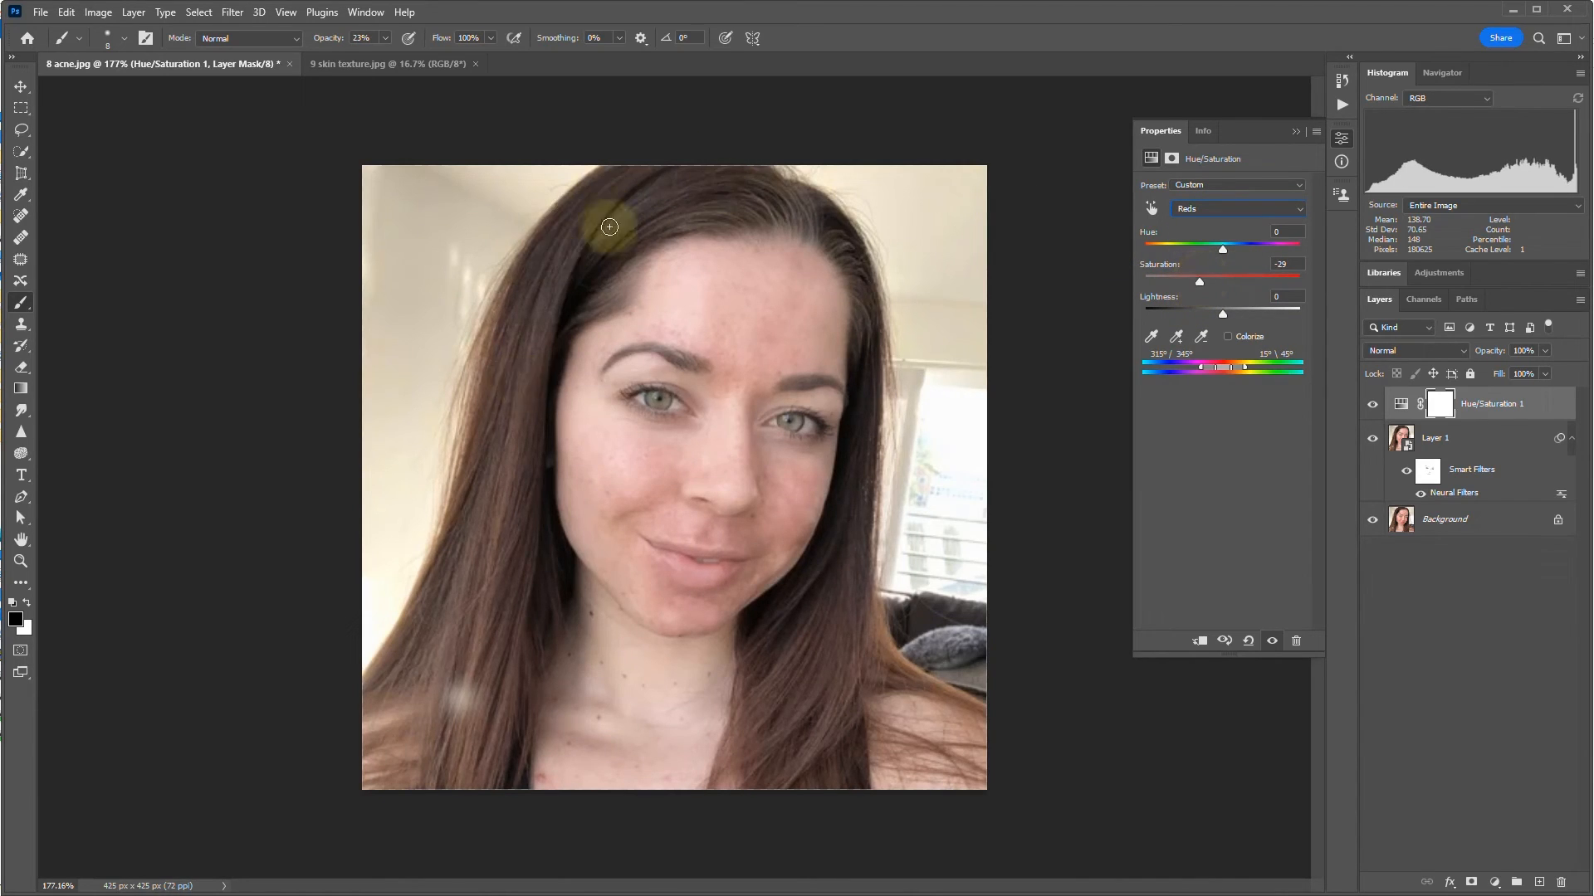
Toggle the Hue/Saturation layer's visibility repeatedly to compare the skin redness with and without the adjustment.
click(1373, 407)
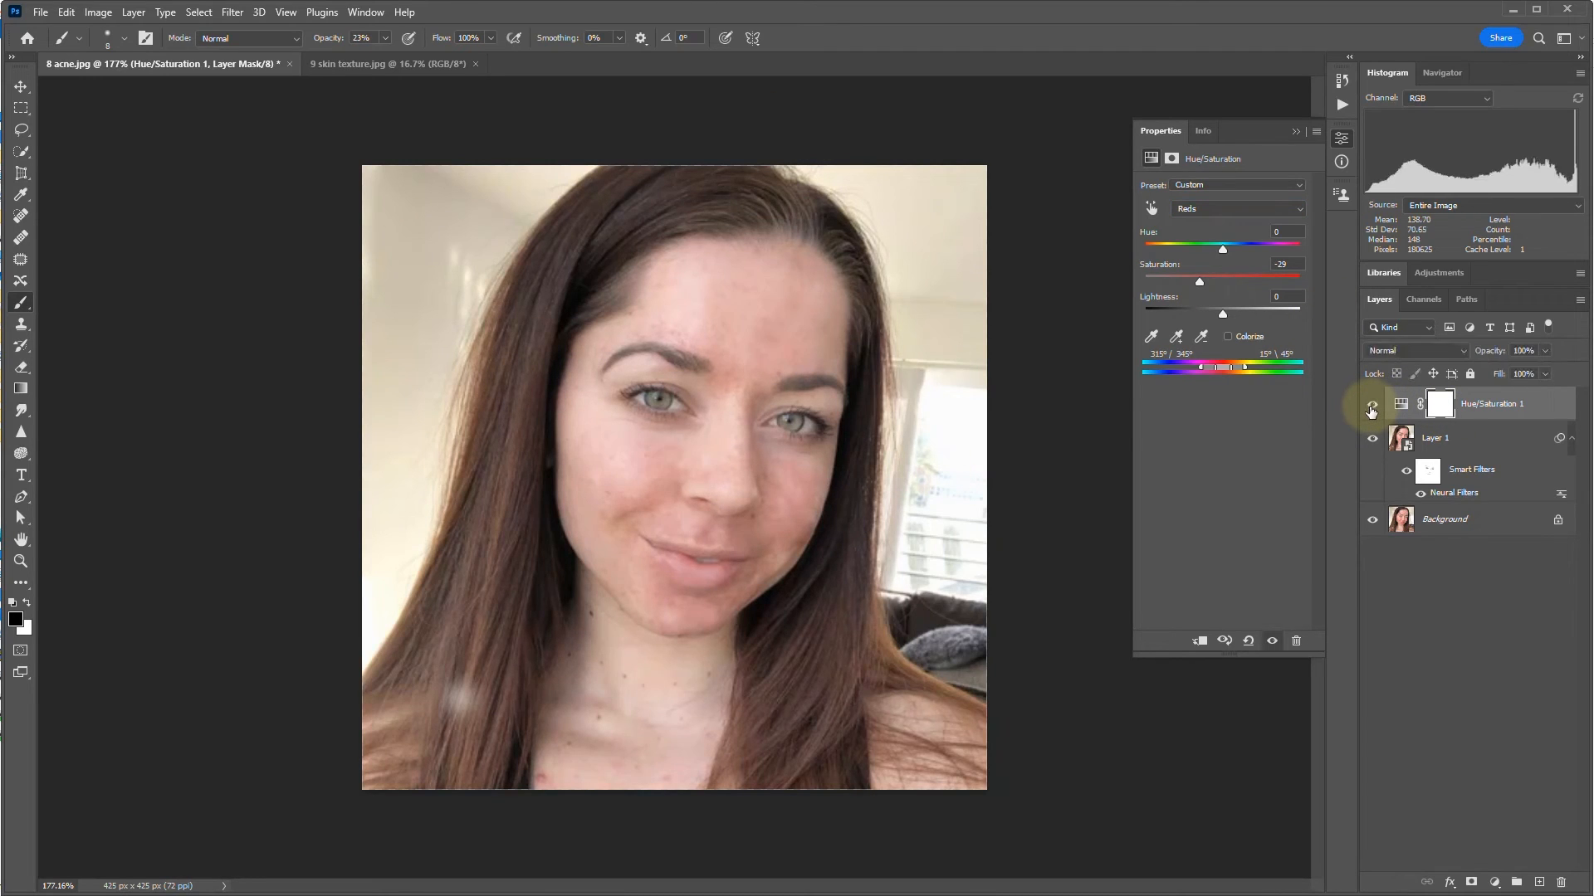
click(1372, 407)
click(1371, 407)
click(1372, 407)
click(1371, 407)
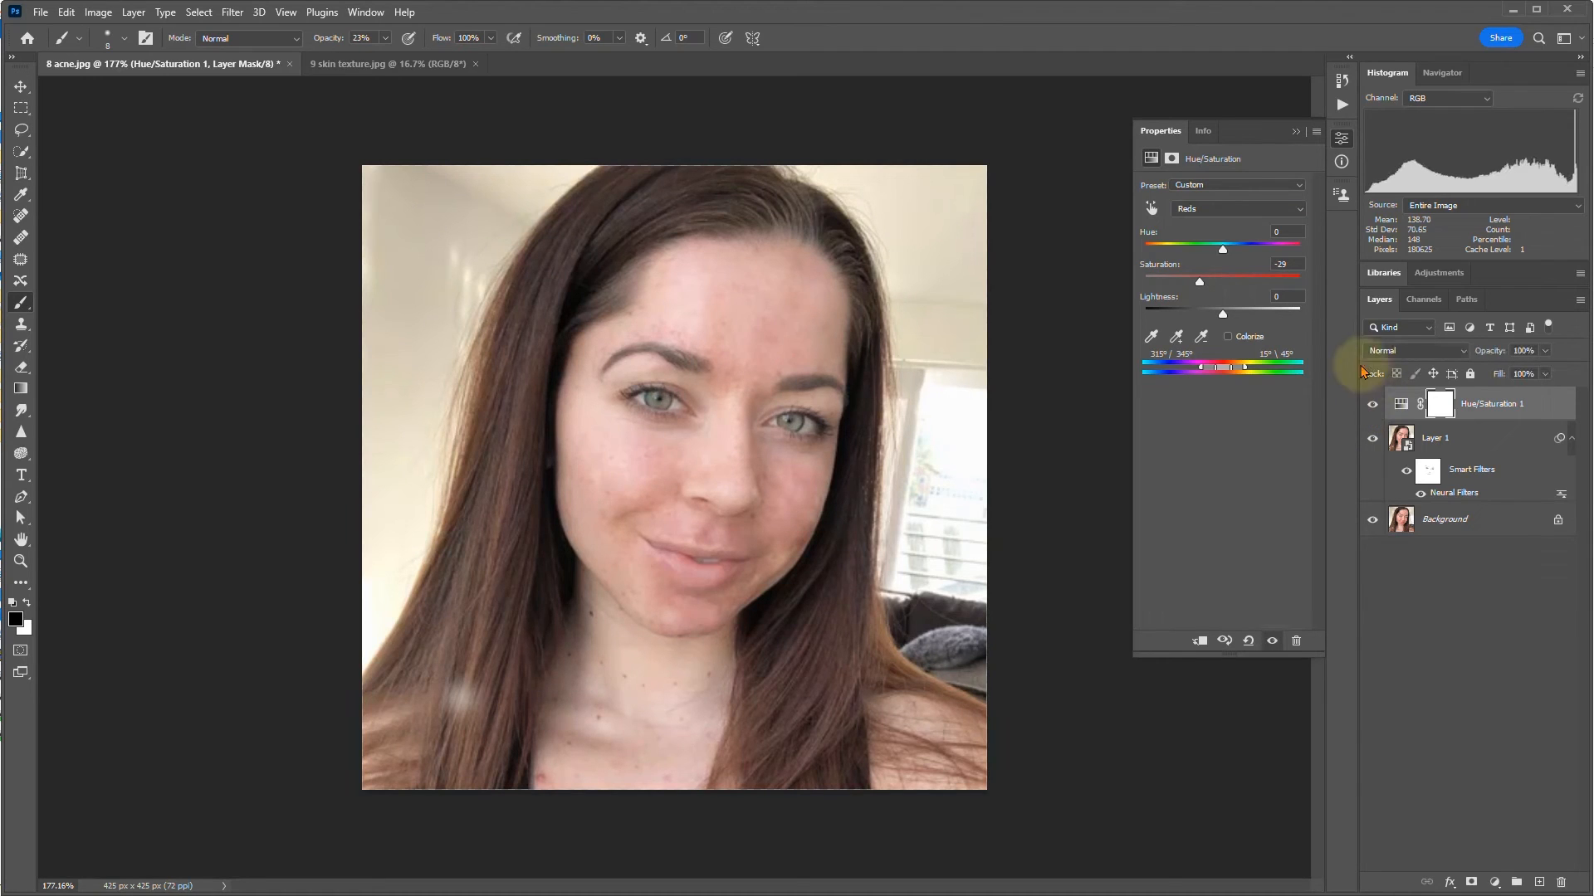
Paint black over the hair on the Hue/Saturation layer mask with a size 30 brush, raising the brush opacity to 48%.
click(1439, 406)
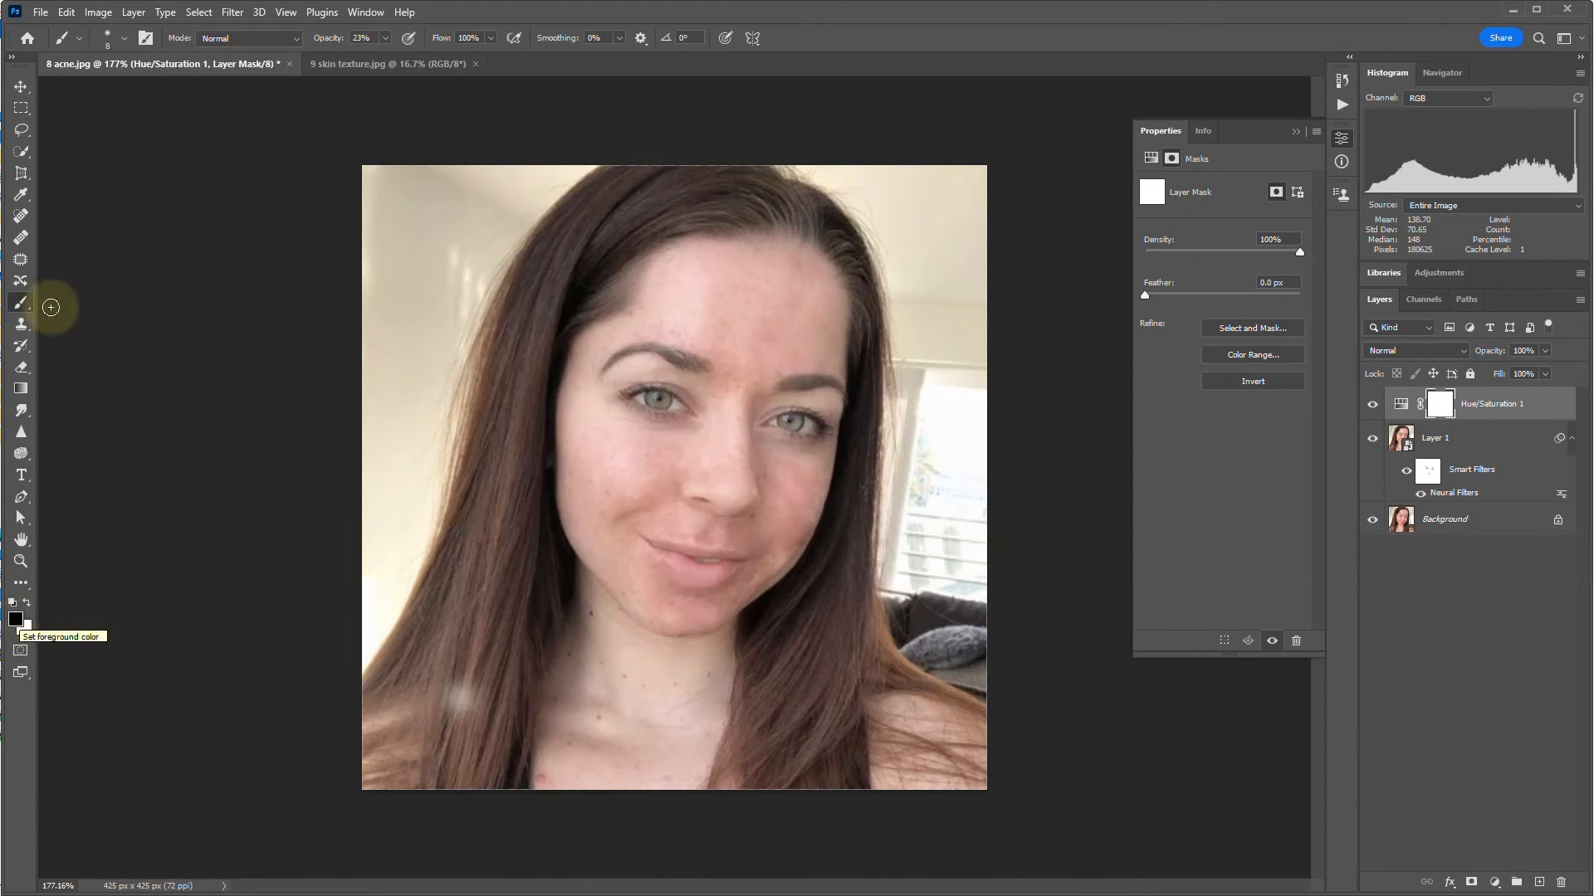
key(bracketright)
key(bracketright)
key(bracketright)
key(bracketright)
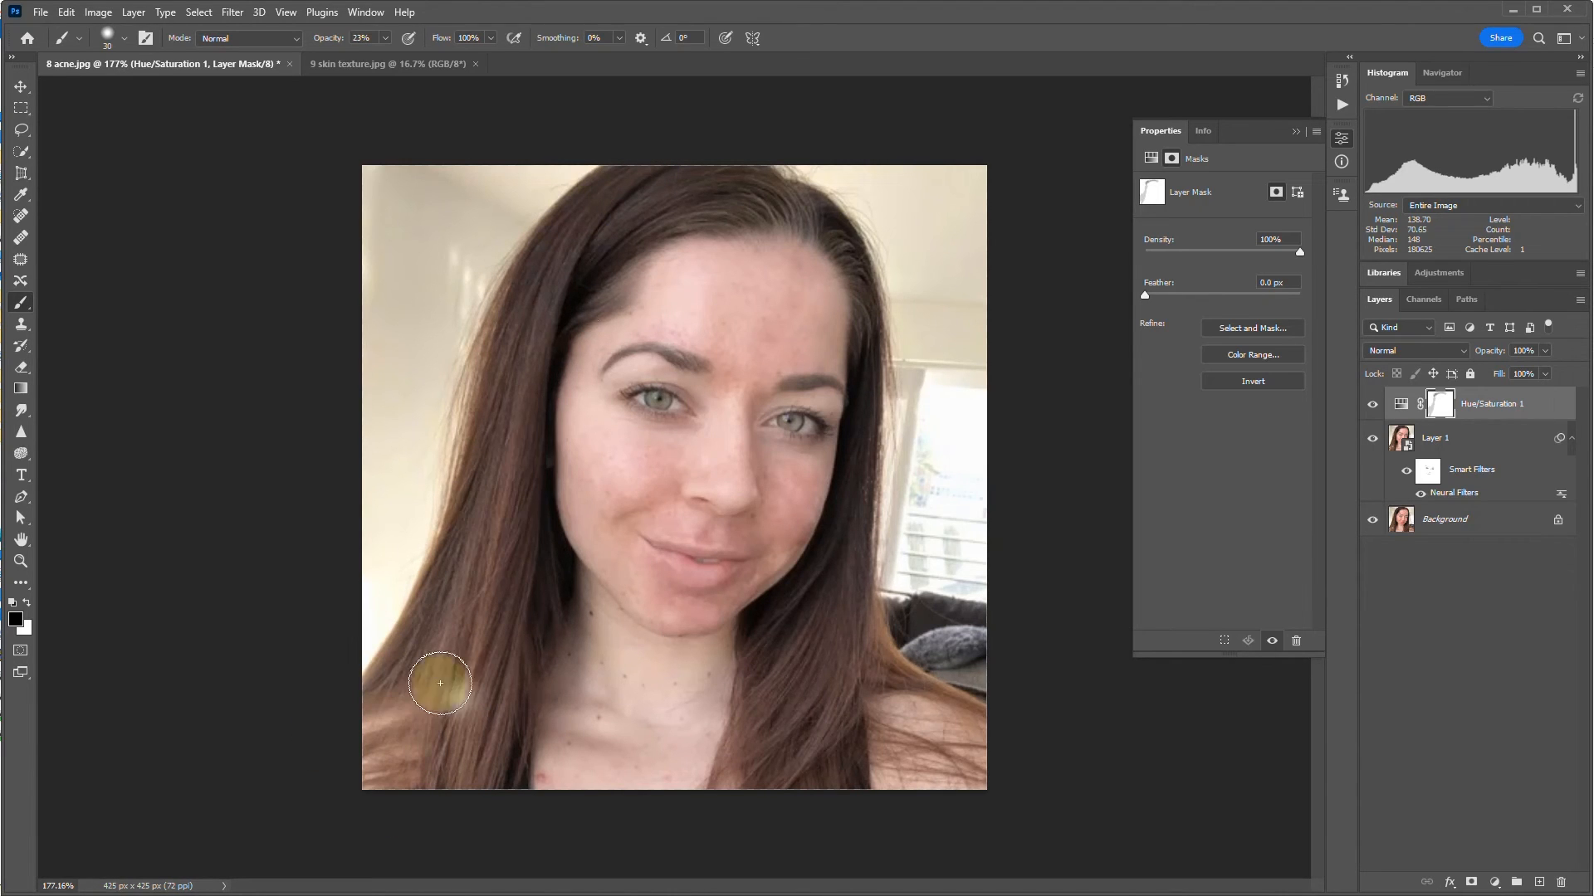
click(385, 37)
drag(388, 56, 406, 57)
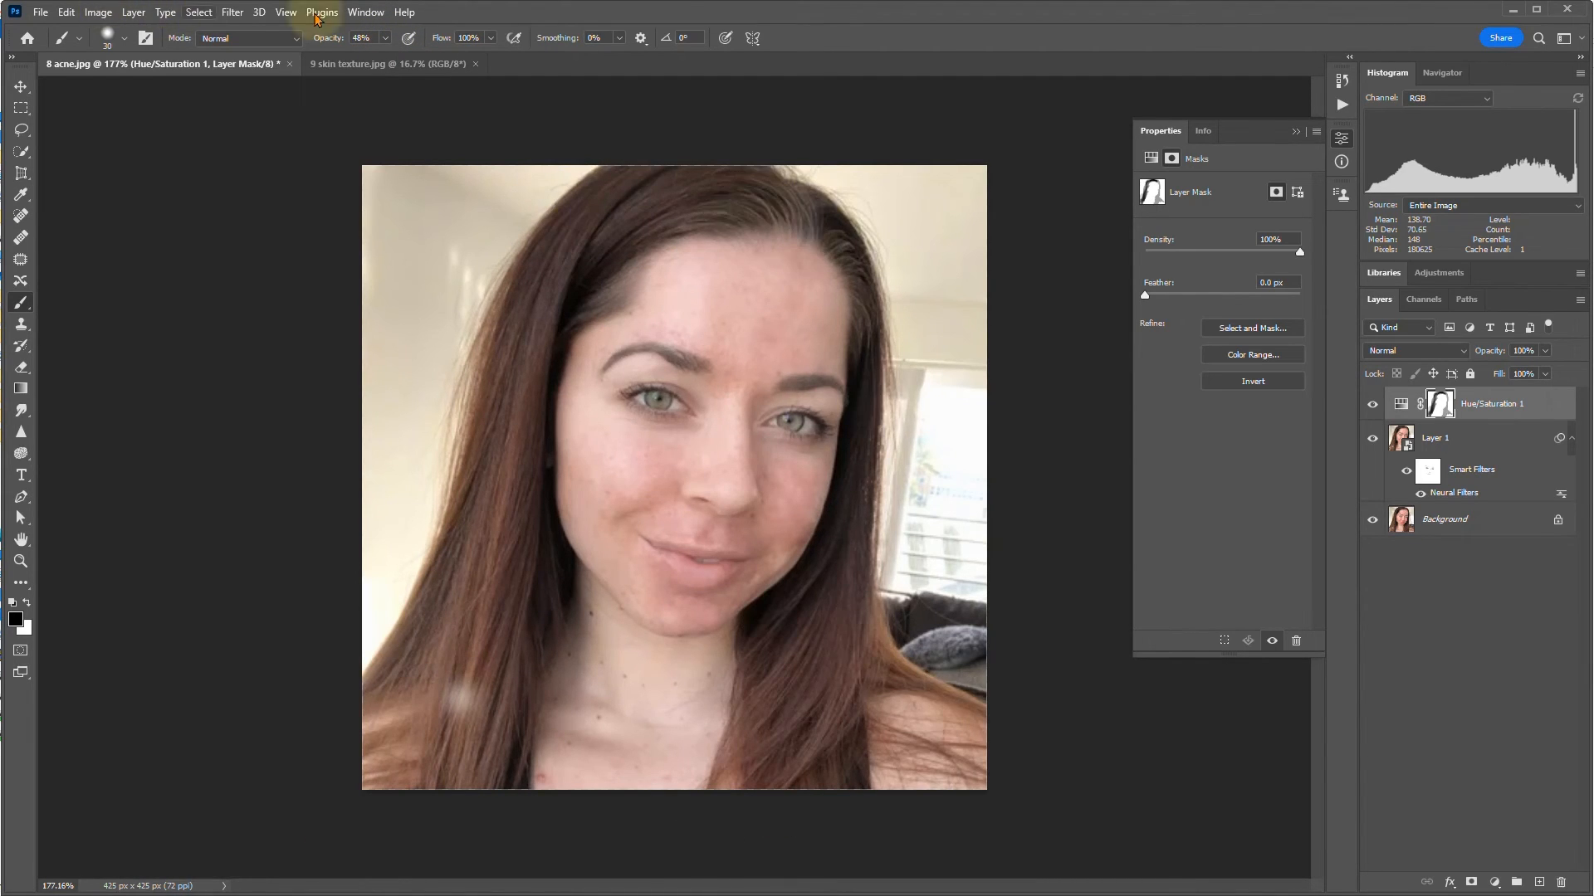
Paint black over the lips on the Hue/Saturation layer mask with a smaller brush at 13% opacity.
click(385, 37)
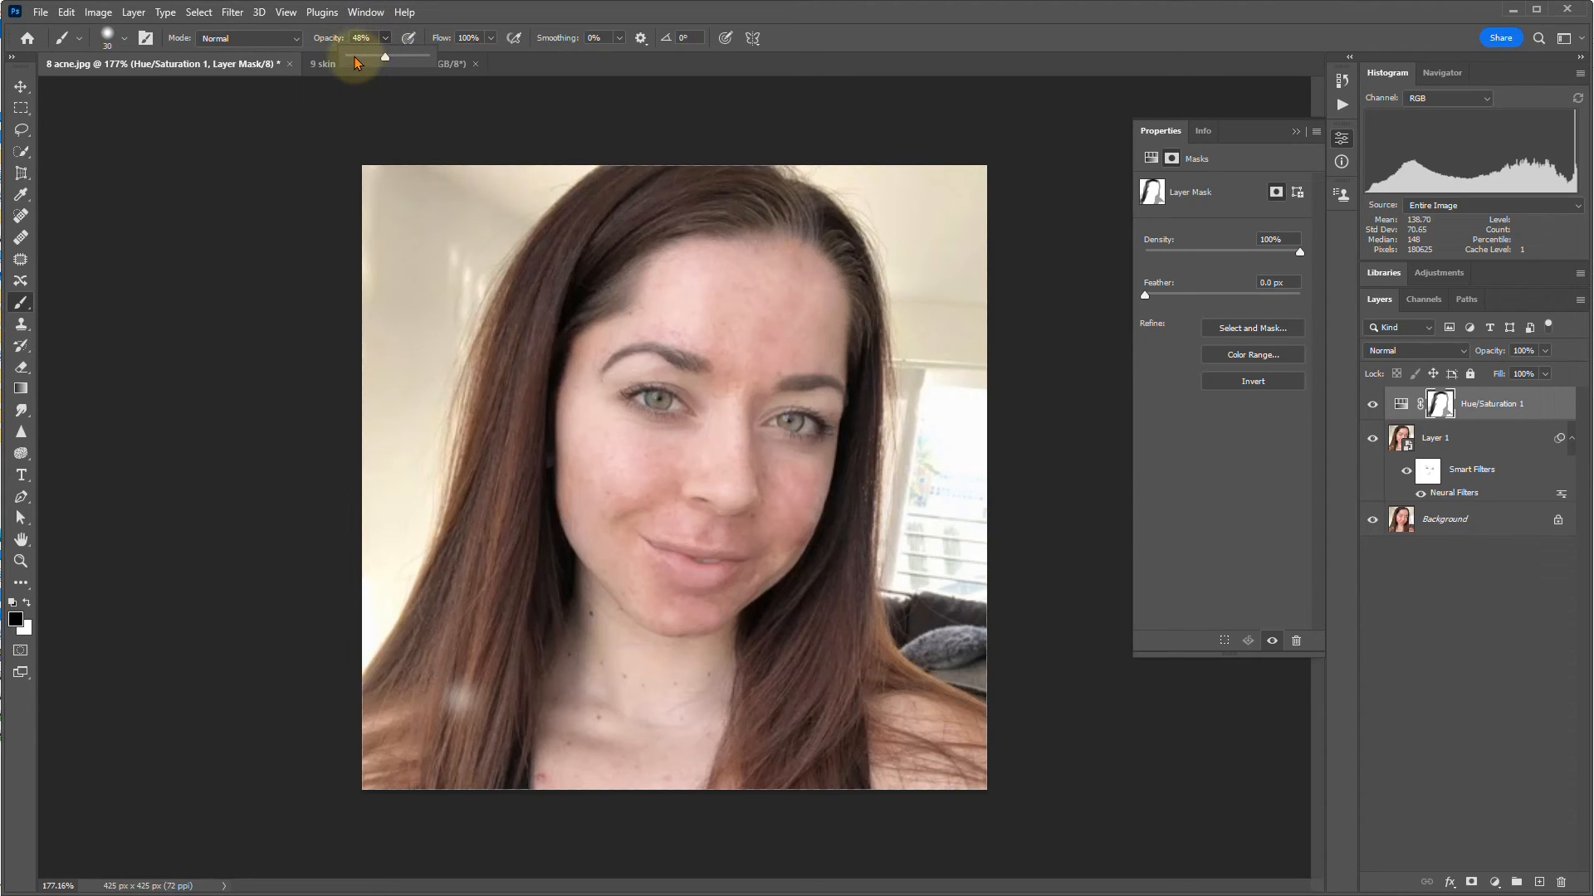
drag(358, 58, 359, 56)
click(699, 590)
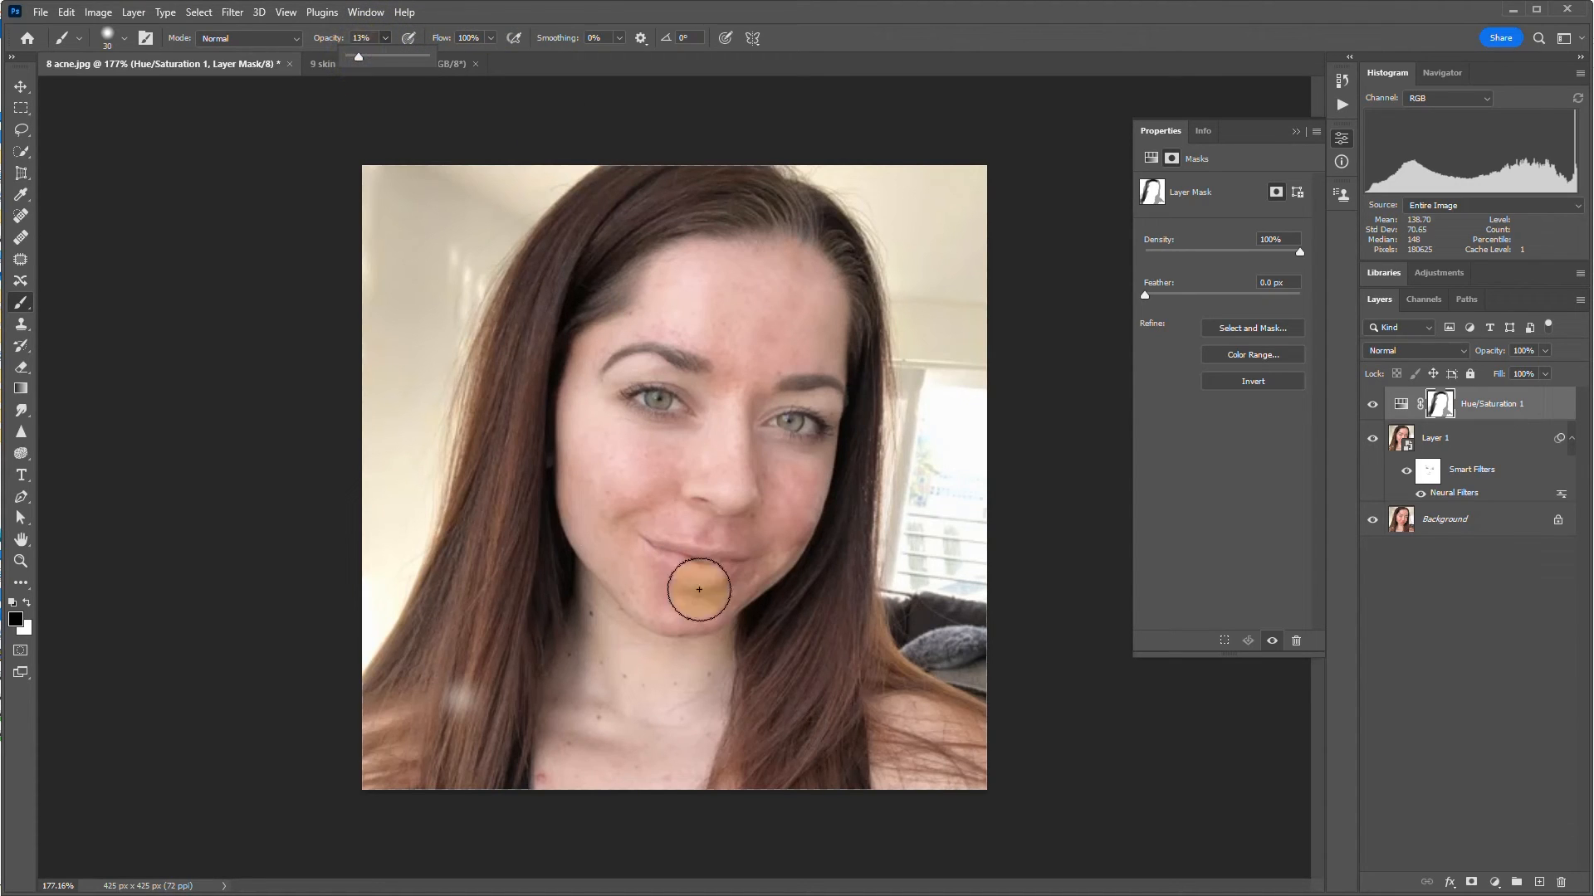
key(bracketleft)
key(bracketleft)
click(682, 568)
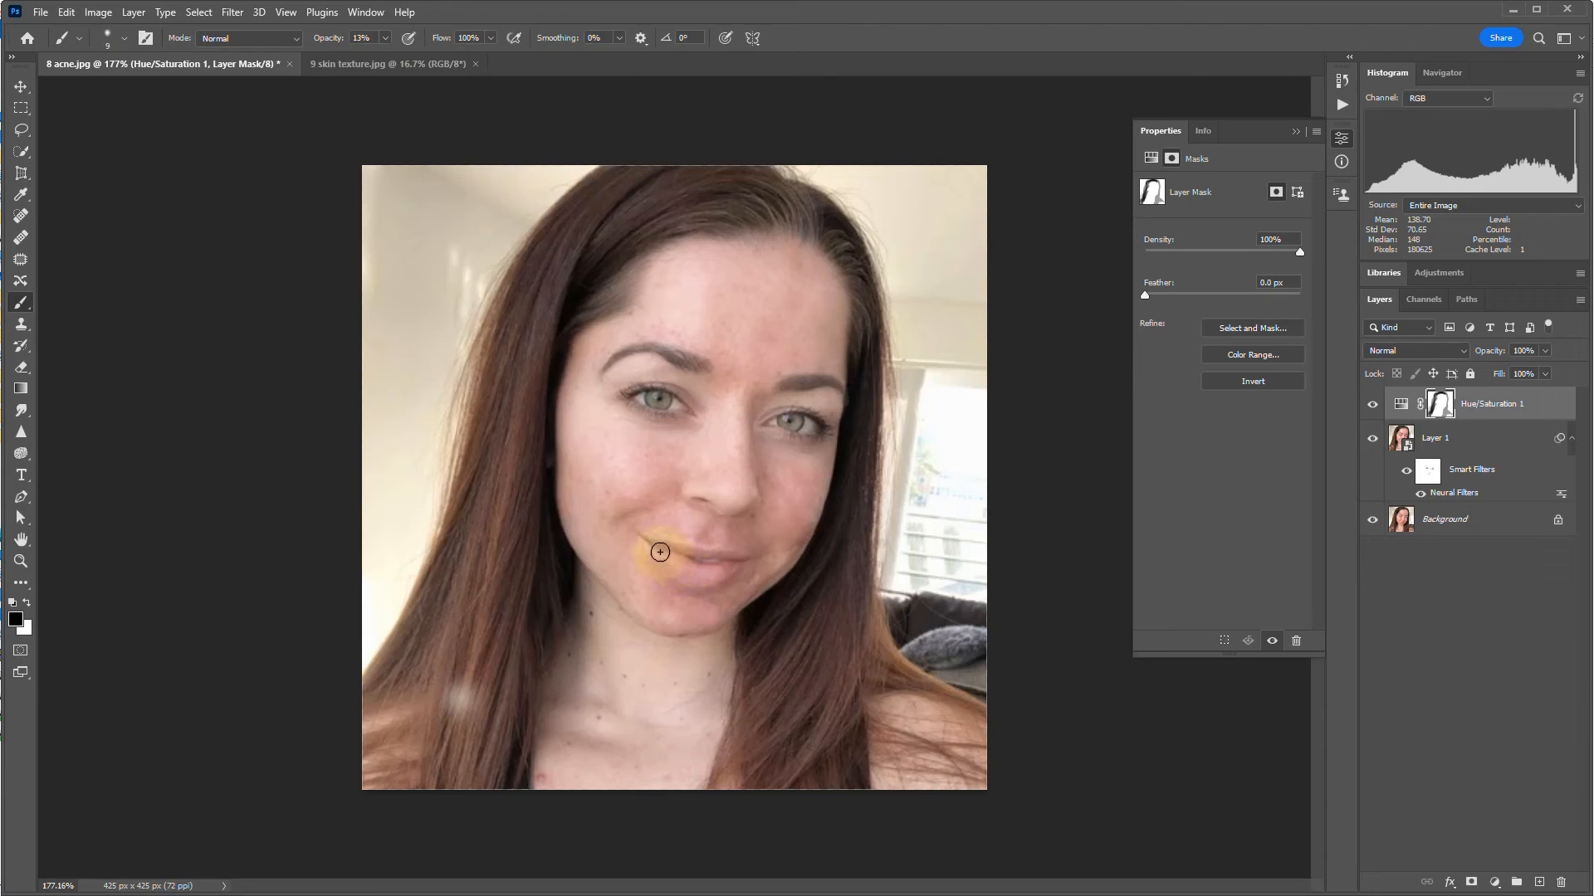
mouse_move(675, 564)
mouse_down()
mouse_move(724, 570)
mouse_move(689, 578)
mouse_move(663, 552)
mouse_move(731, 559)
mouse_move(668, 549)
mouse_move(730, 557)
mouse_move(686, 568)
mouse_move(666, 550)
mouse_move(695, 576)
mouse_move(723, 557)
mouse_move(665, 549)
mouse_move(727, 554)
mouse_move(671, 548)
mouse_up()
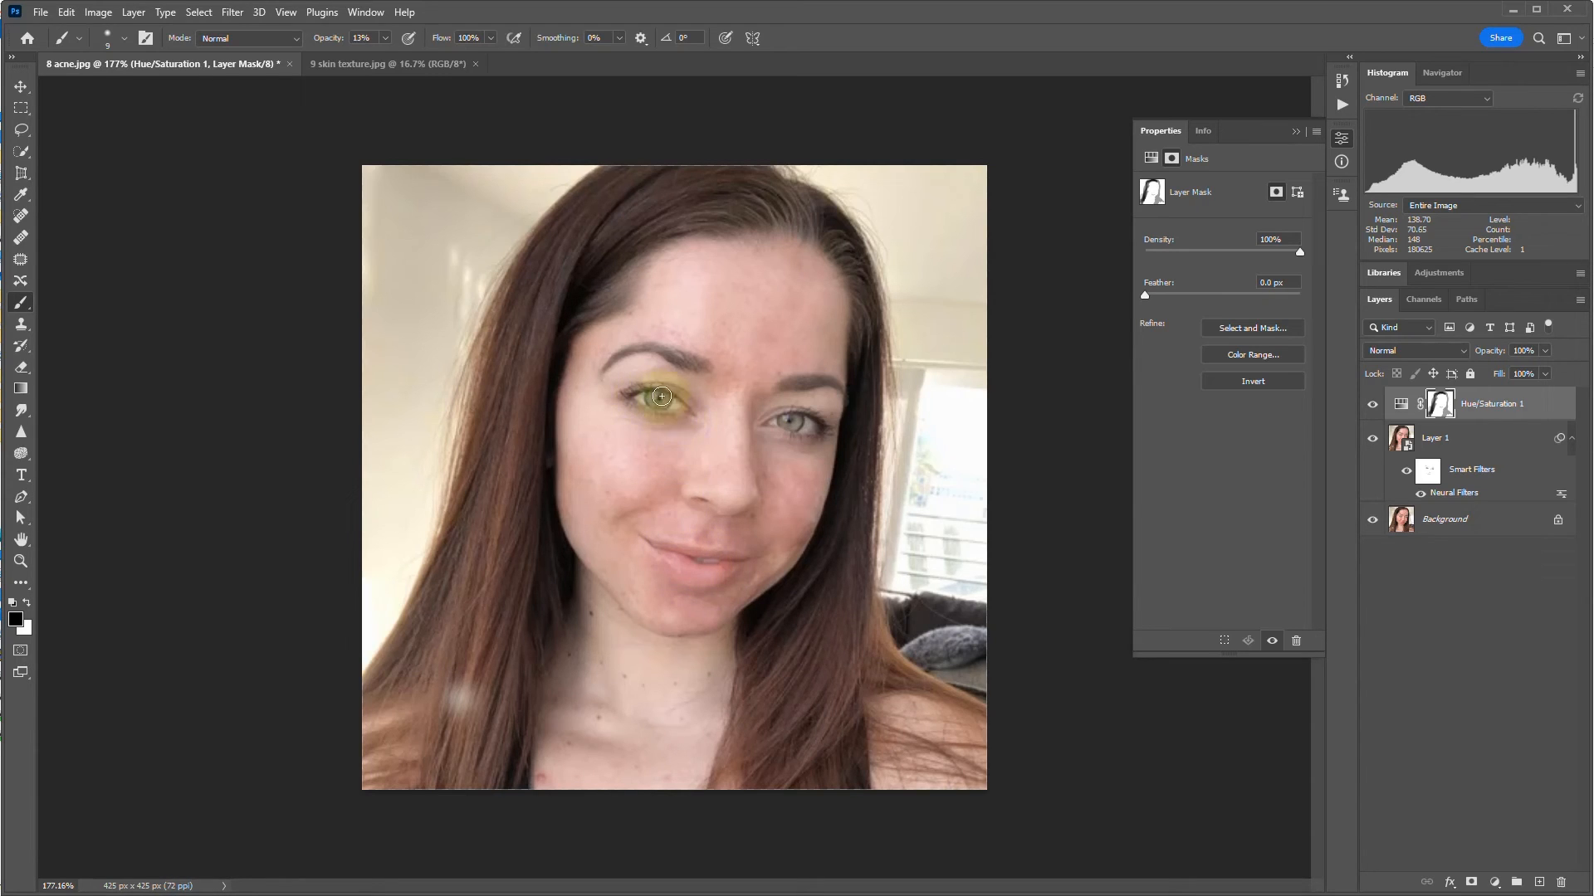
mouse_move(722, 540)
mouse_down()
mouse_move(651, 543)
mouse_move(715, 574)
mouse_move(737, 560)
mouse_move(667, 547)
mouse_move(732, 556)
mouse_up()
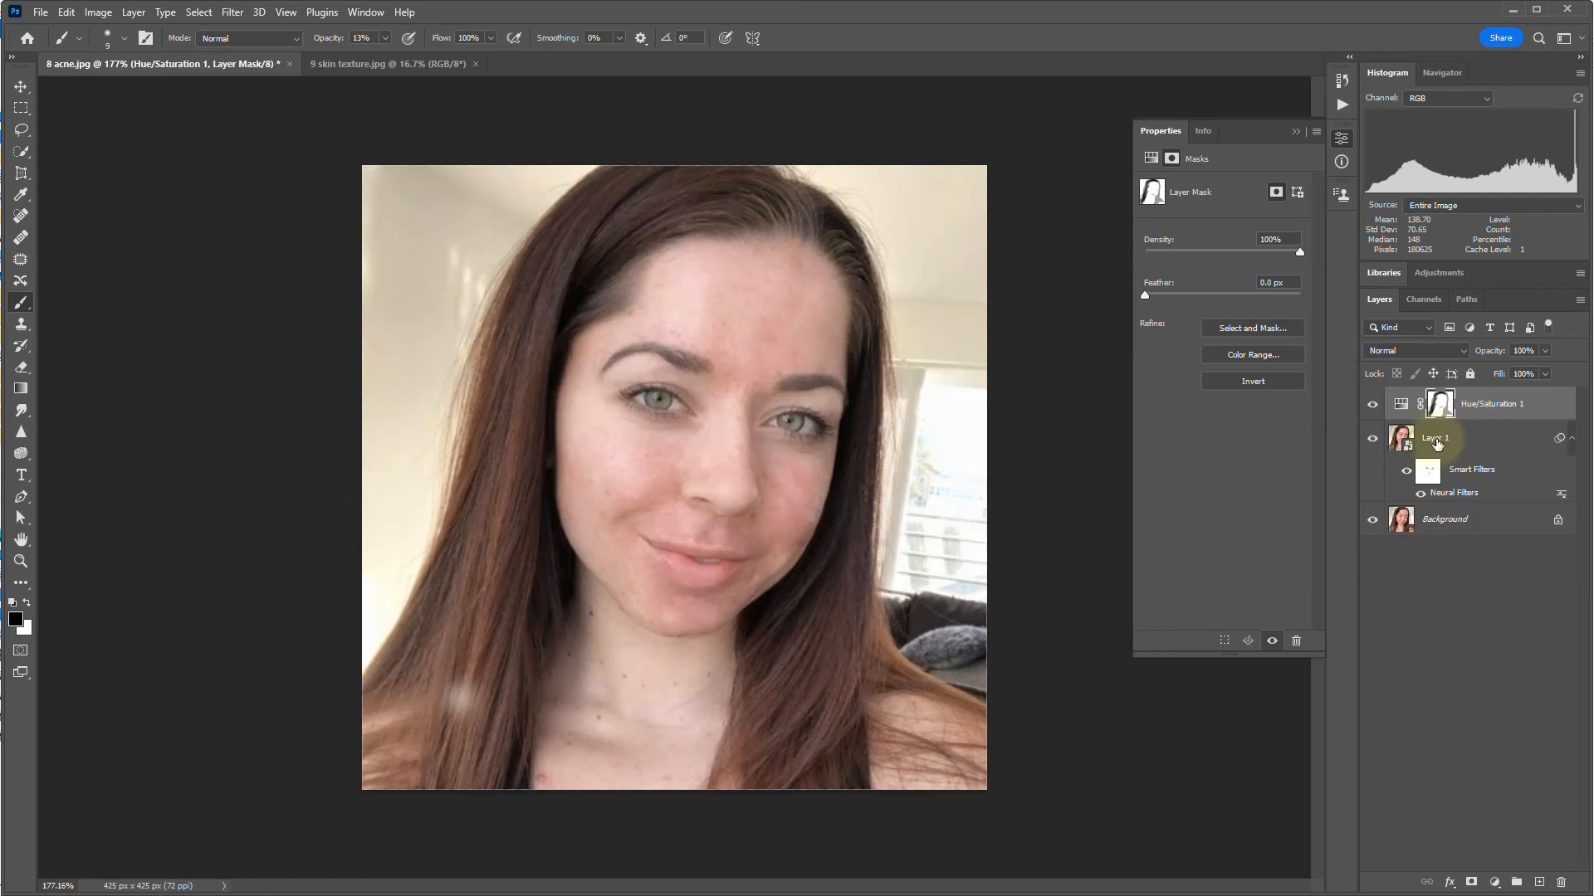
Toggle the visibility of the Hue/Saturation layer and Layer 1 to compare the retouch with the original, and reopen the Hue/Saturation settings.
click(1372, 406)
click(1372, 438)
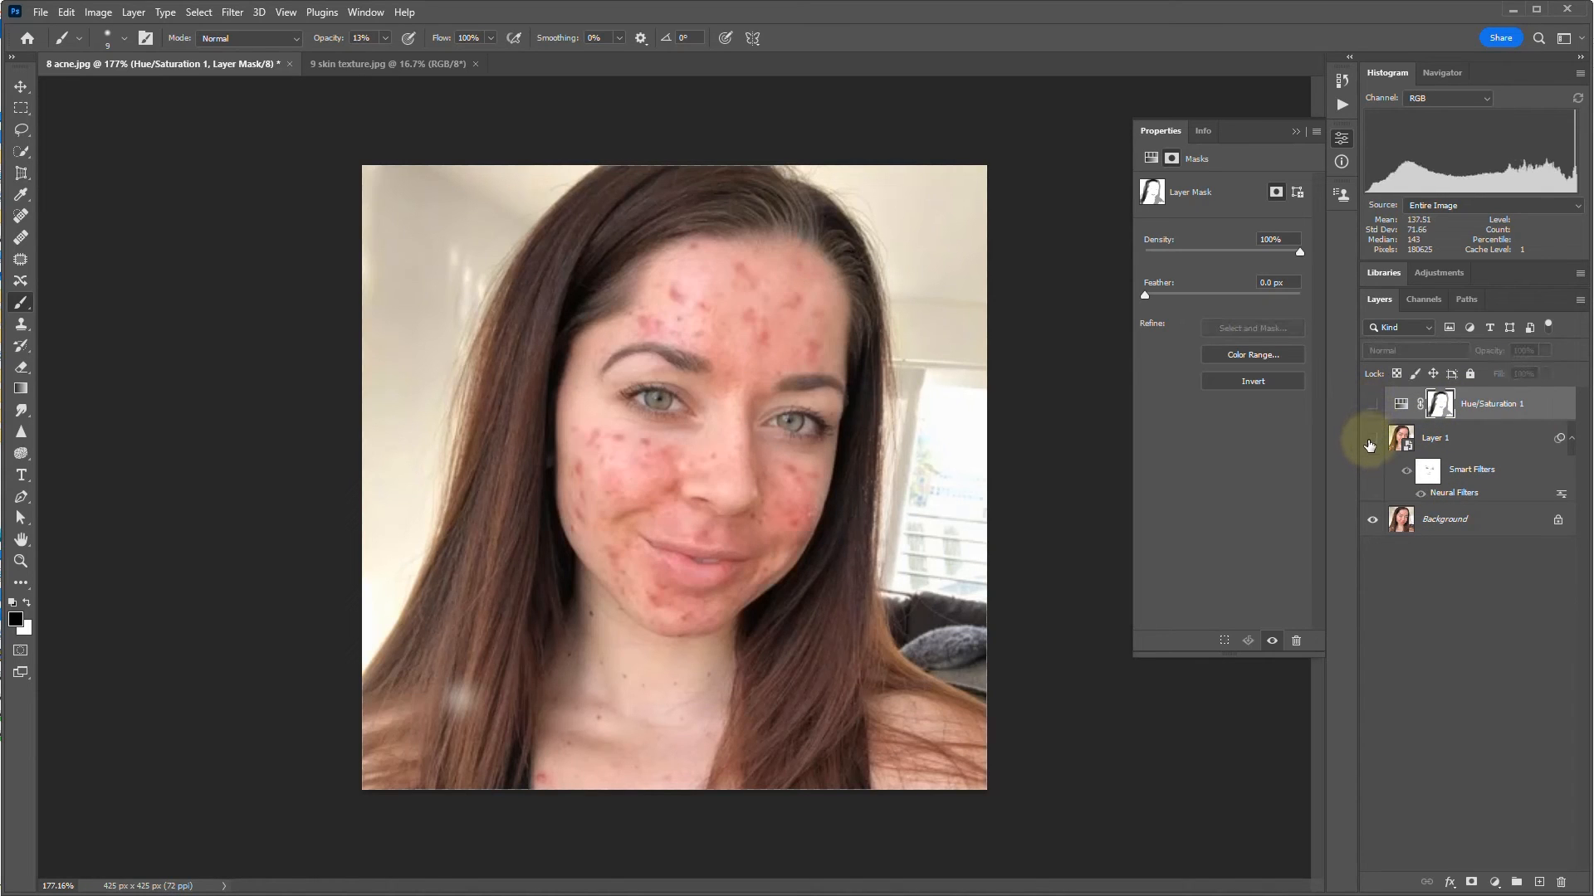
click(1372, 440)
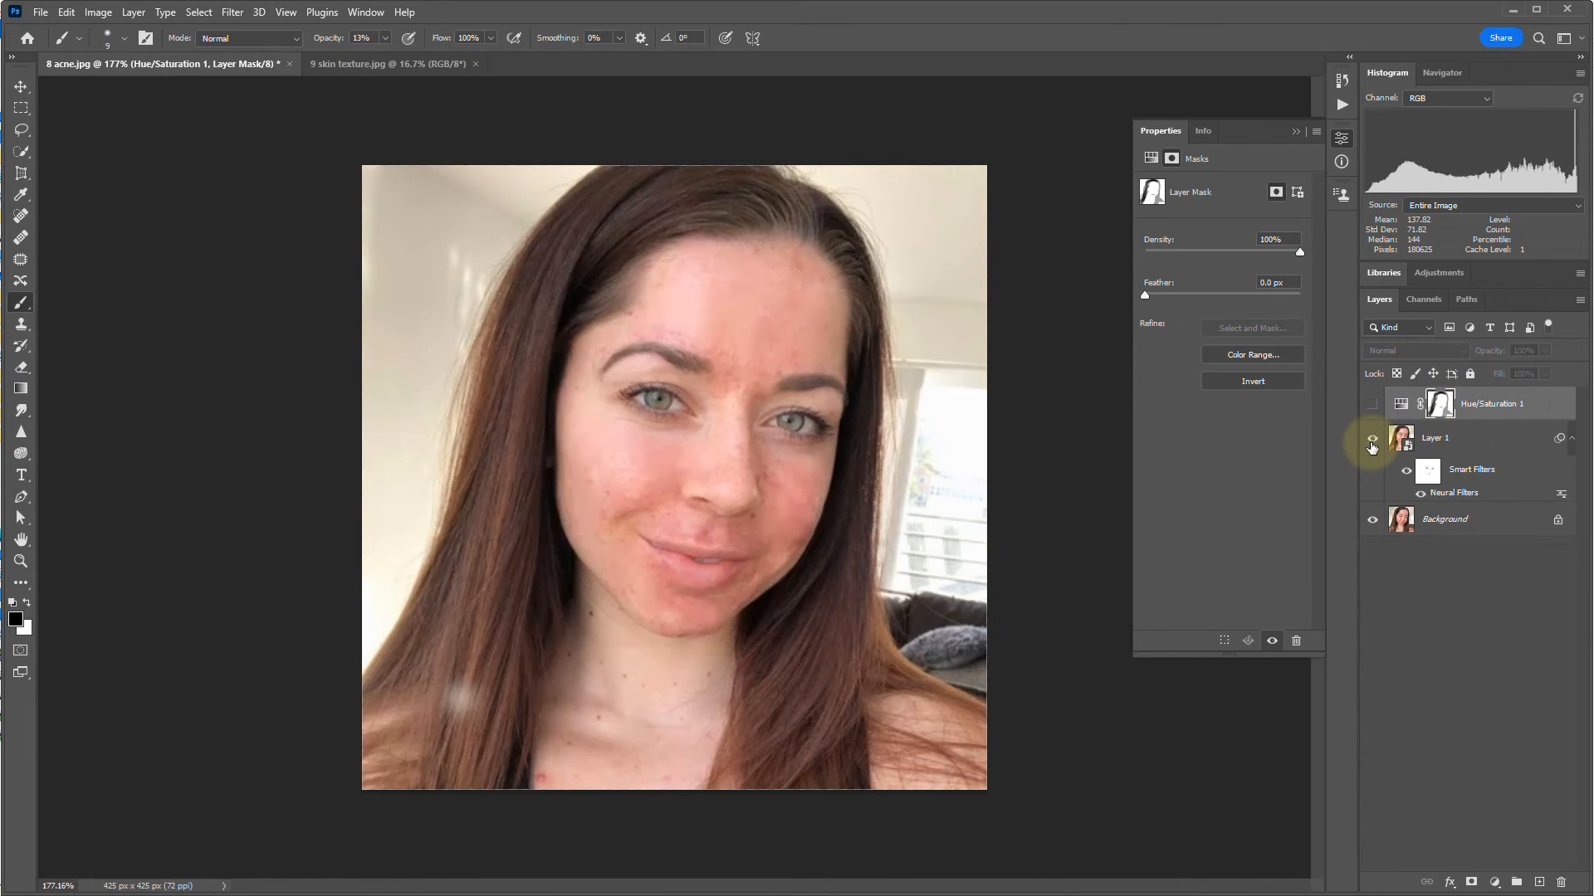
click(1370, 406)
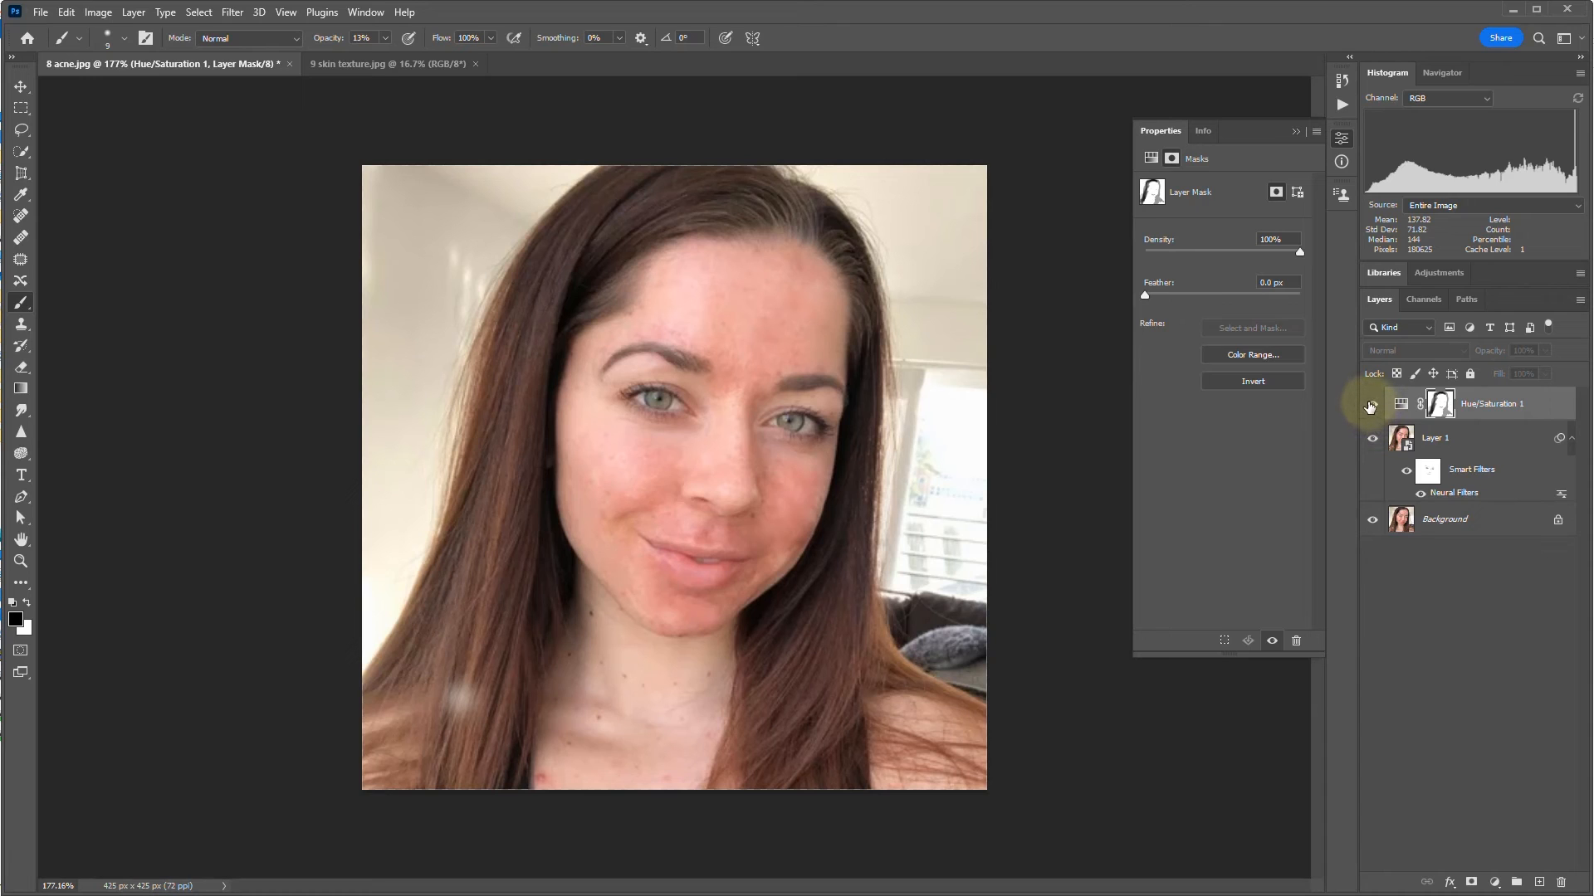
click(1370, 406)
click(1370, 405)
click(1370, 406)
click(1401, 403)
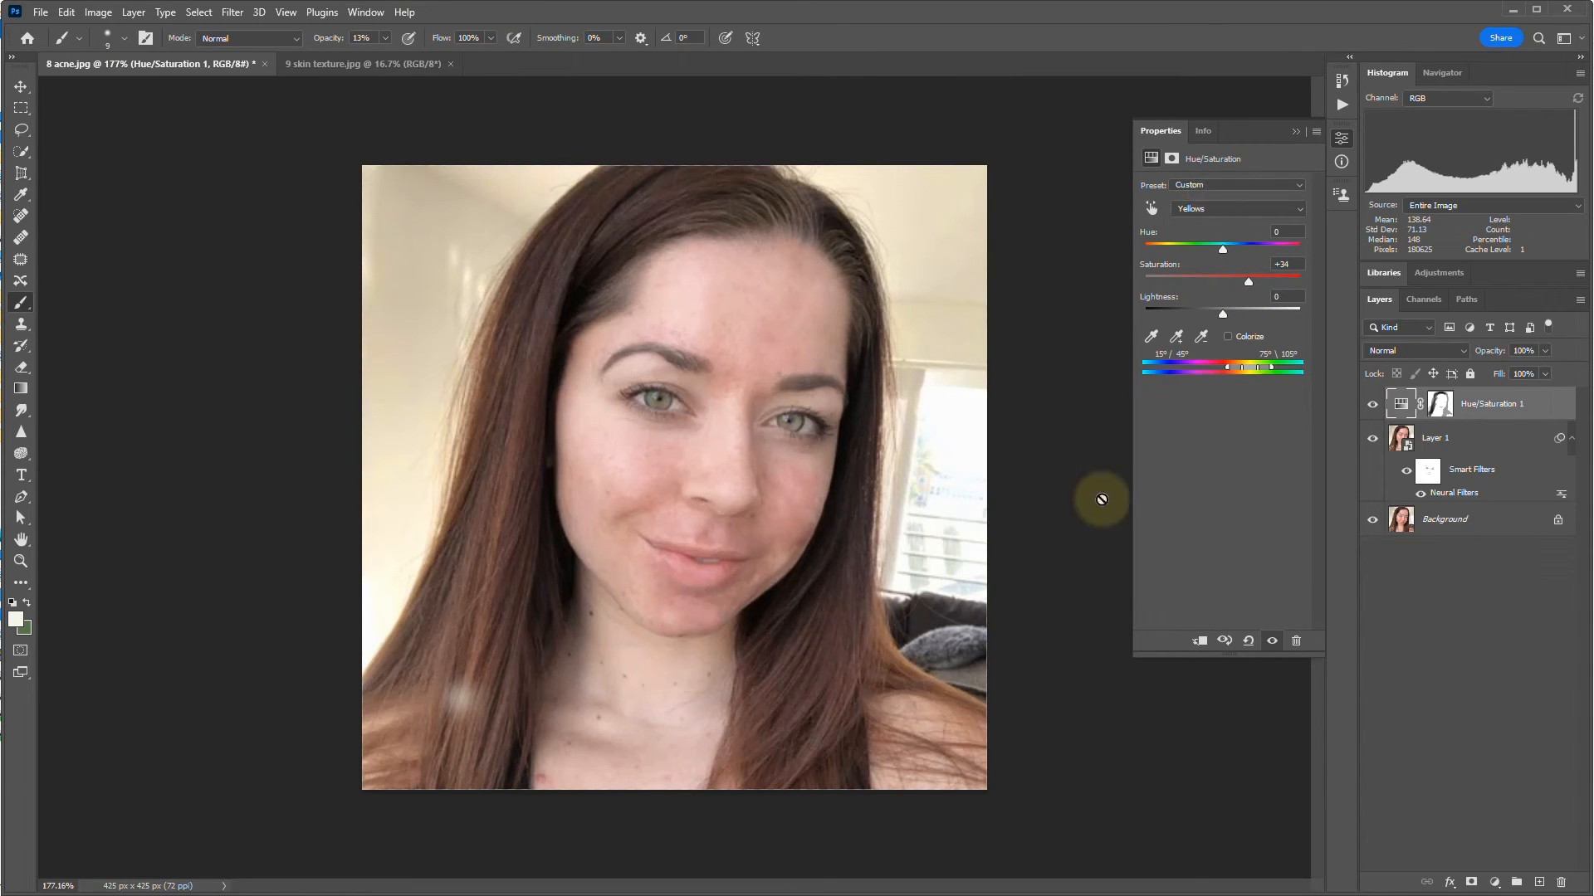
Switch to the 9 skin texture.jpg document and duplicate its Background layer.
click(338, 66)
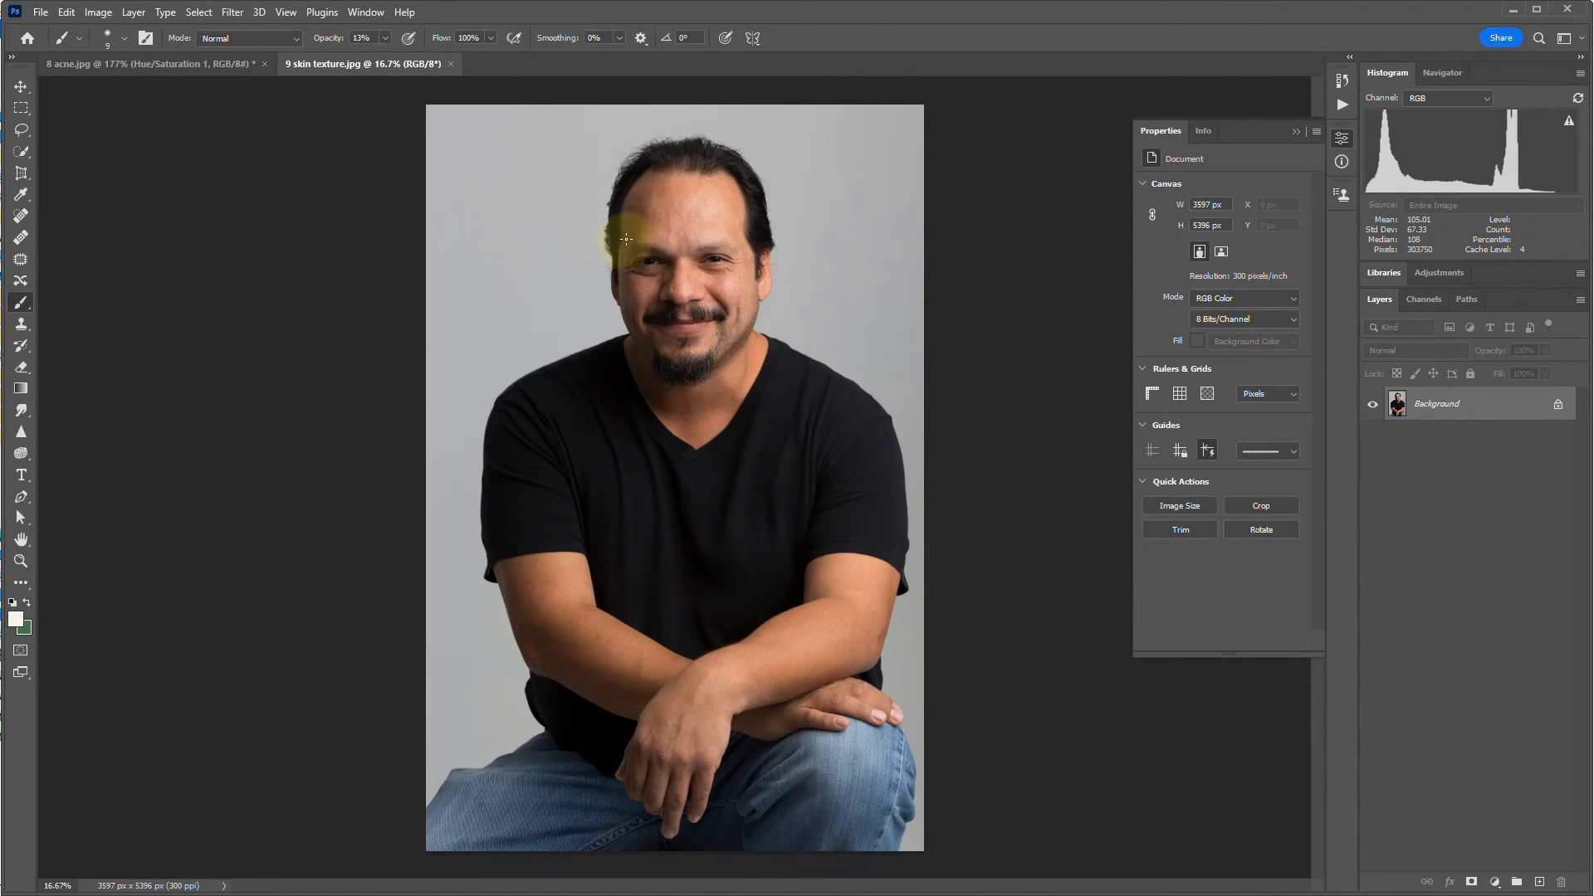
scroll(633, 220, up, 5)
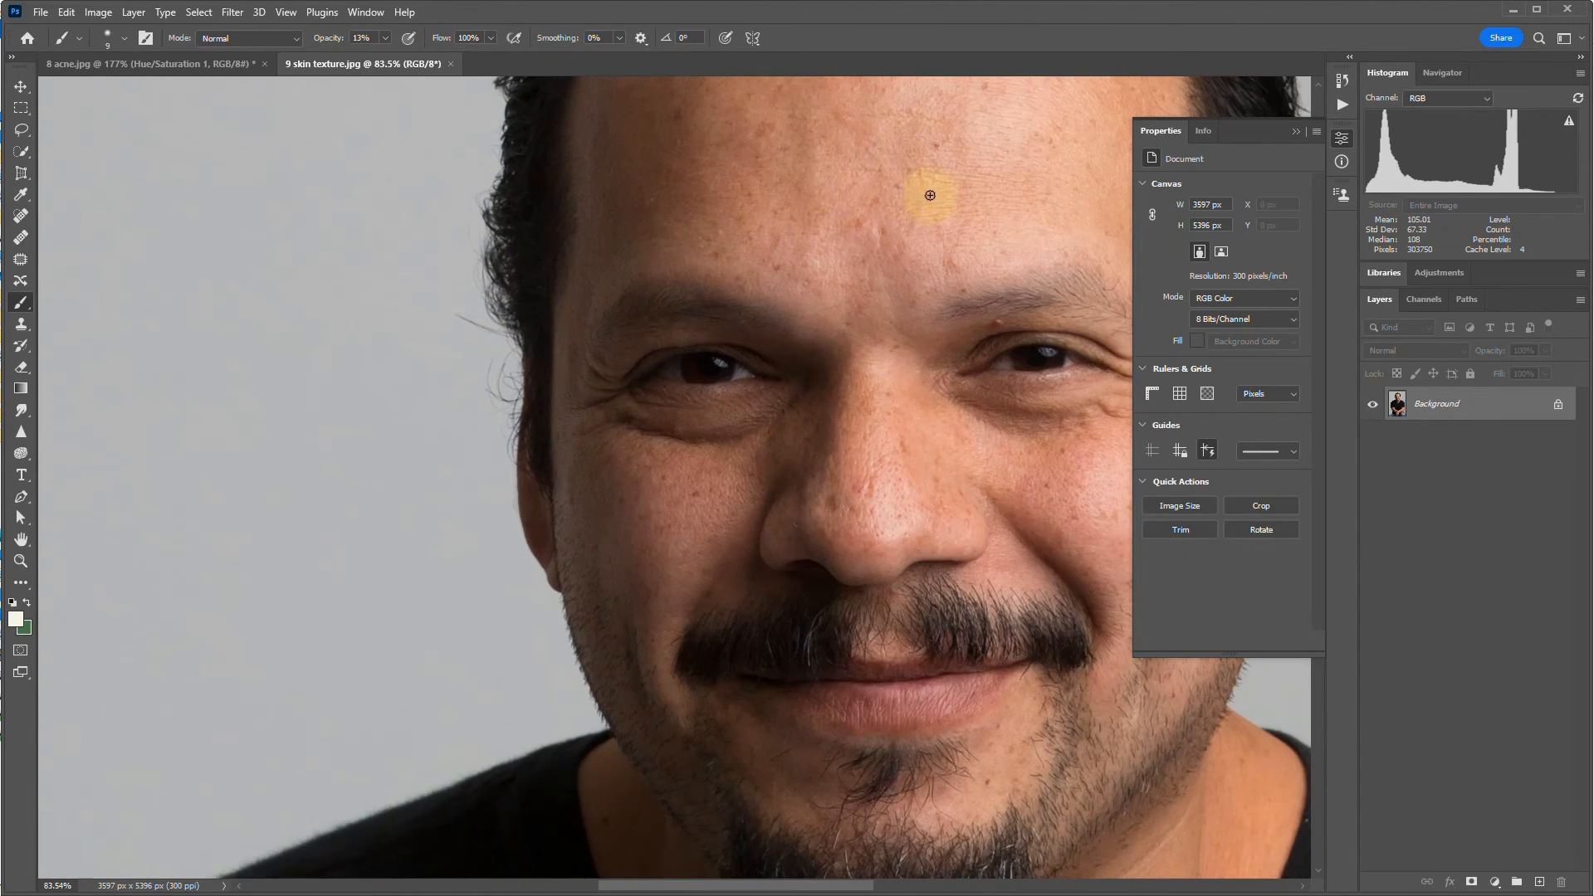
drag(961, 161, 676, 285)
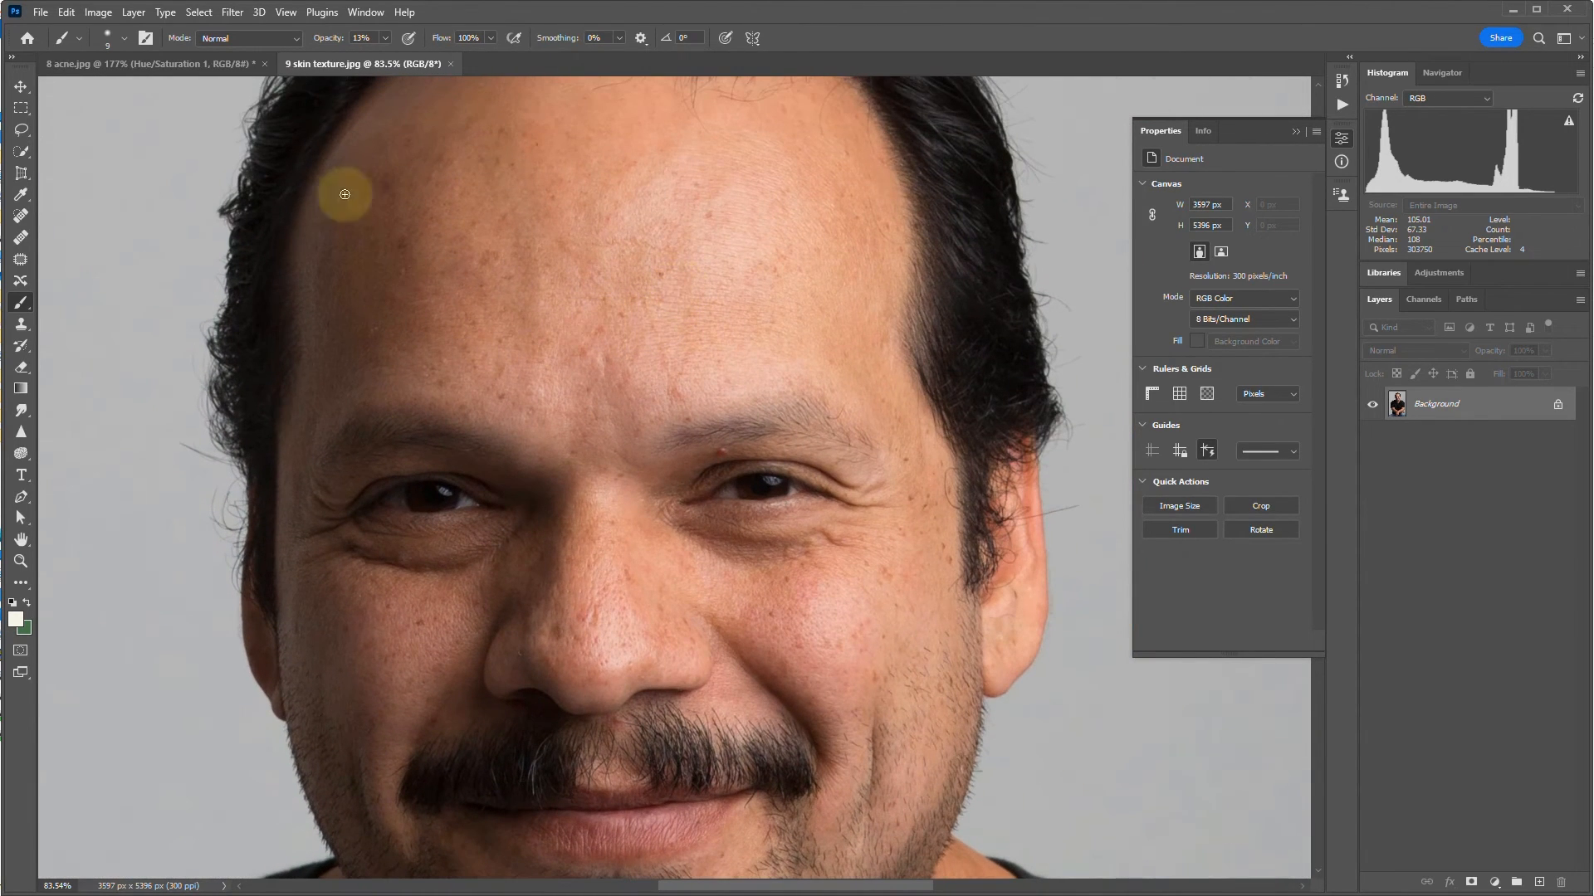
scroll(577, 610, down, 1)
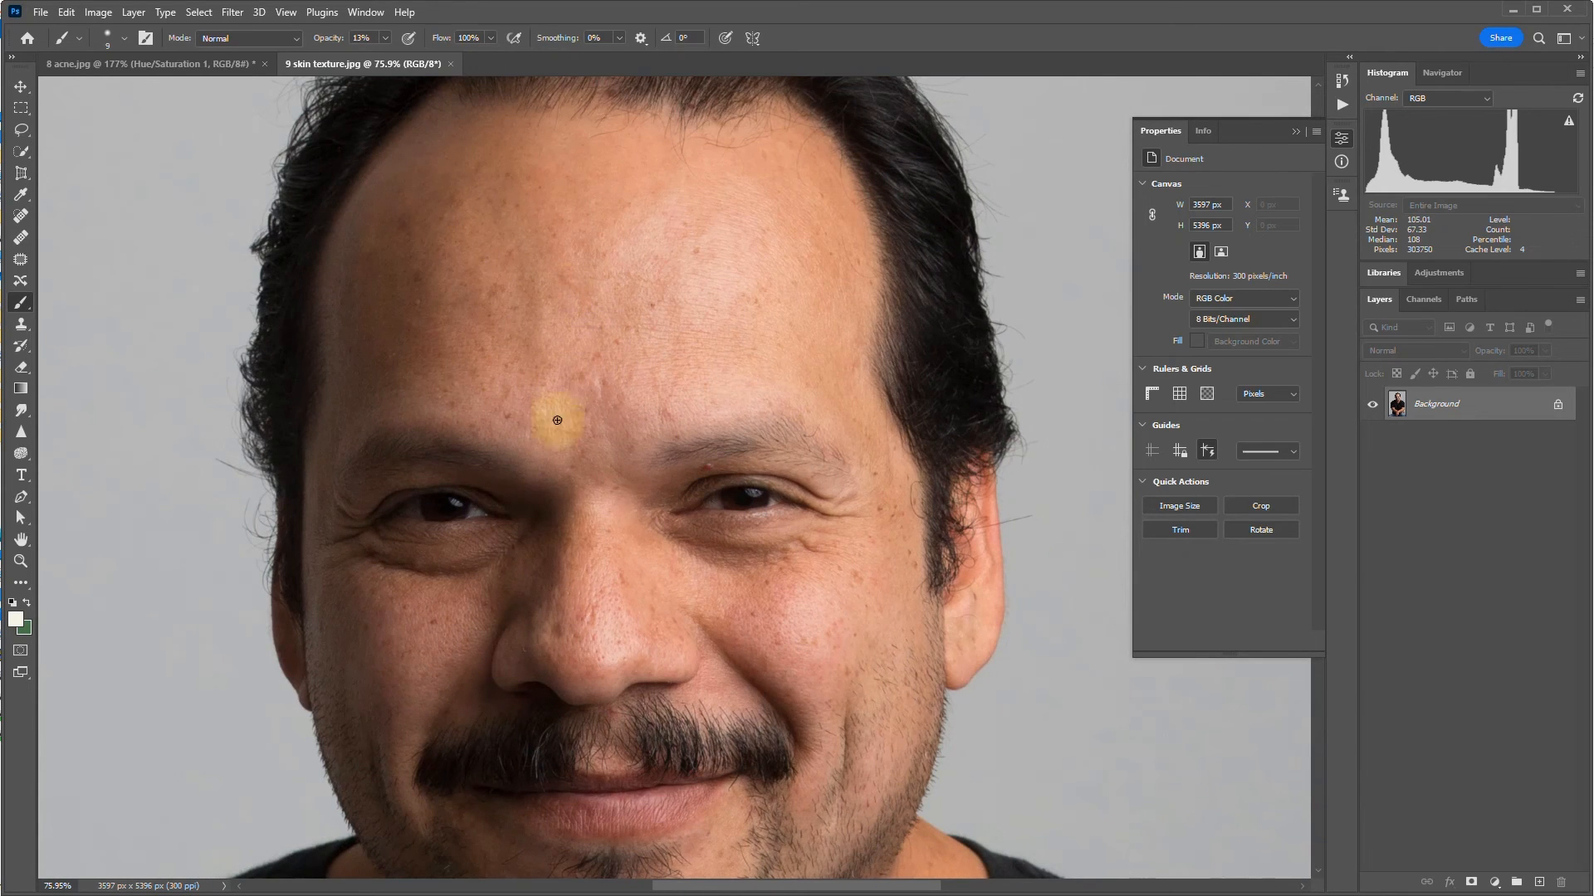
scroll(607, 501, down, 1)
drag(598, 551, 615, 391)
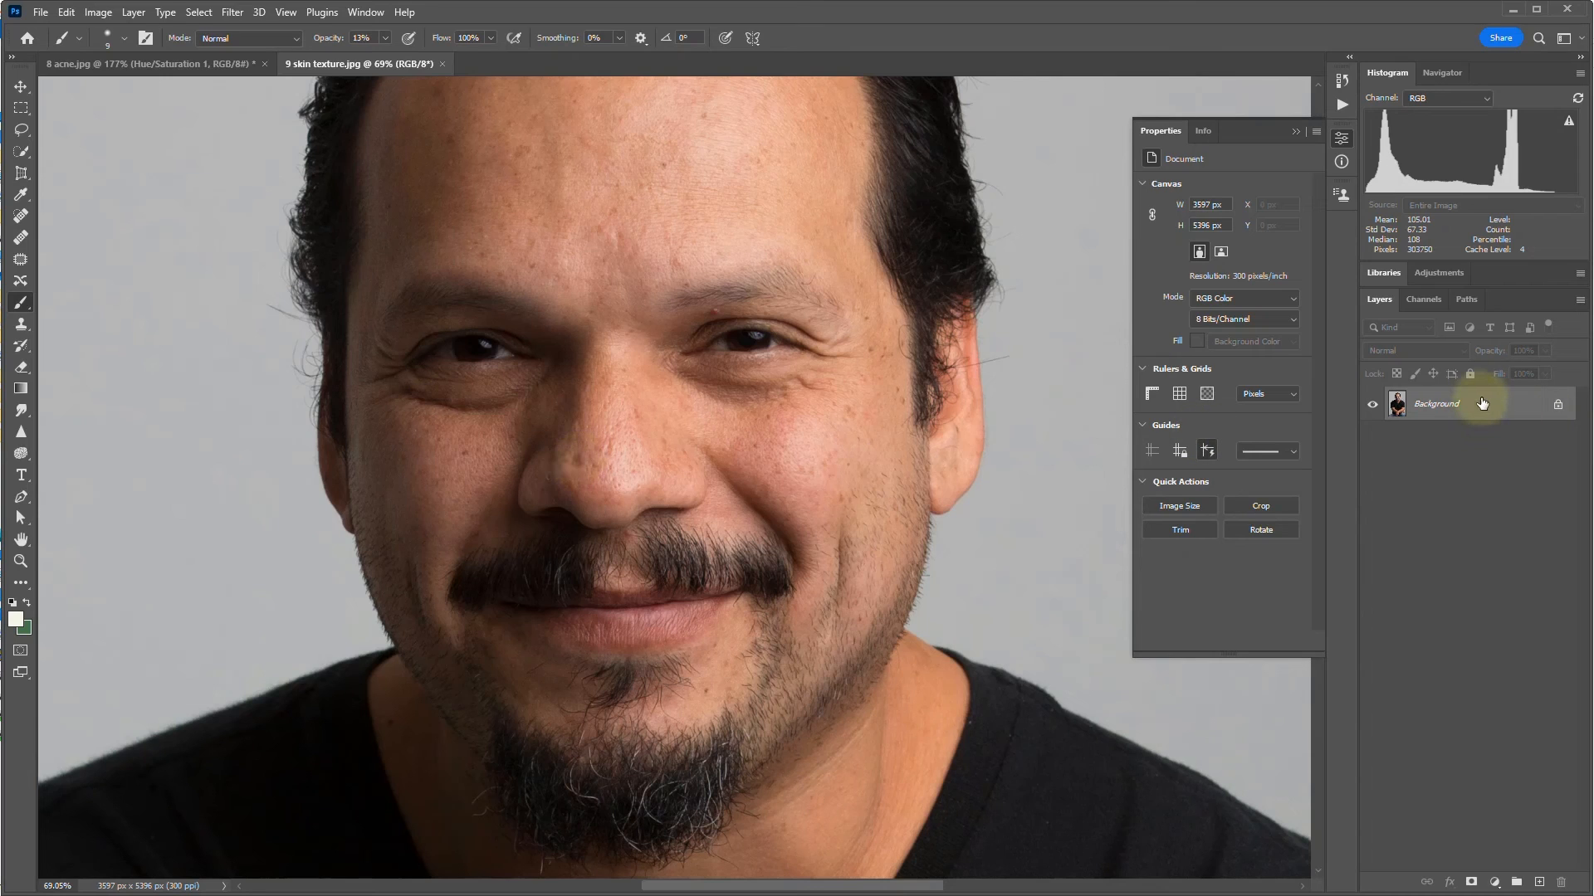
key(ctrl+j)
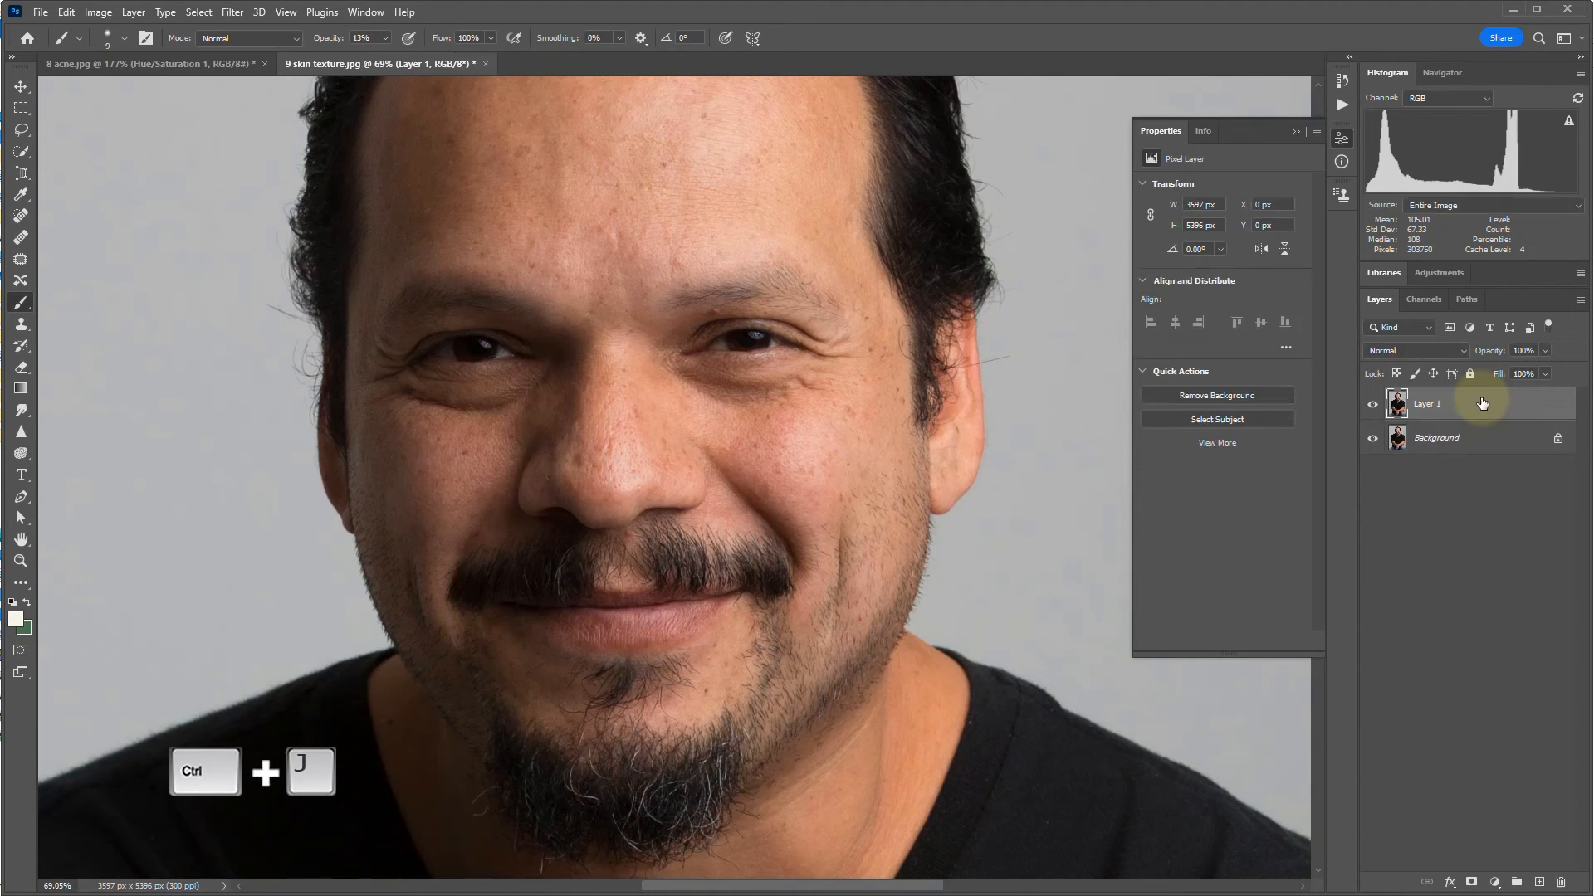
click(1339, 140)
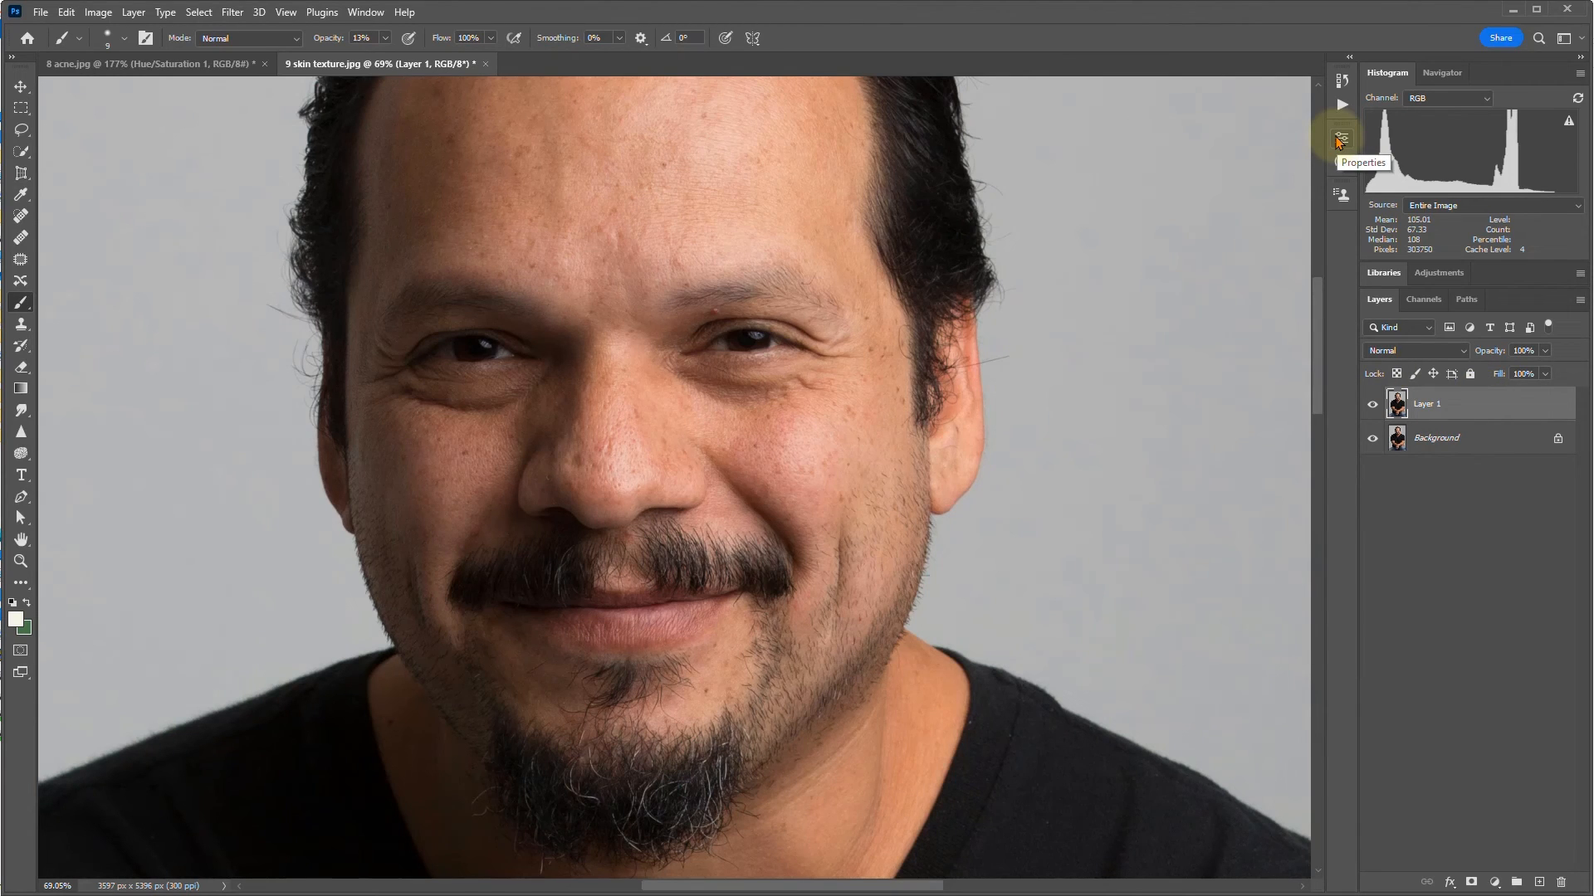
click(1340, 139)
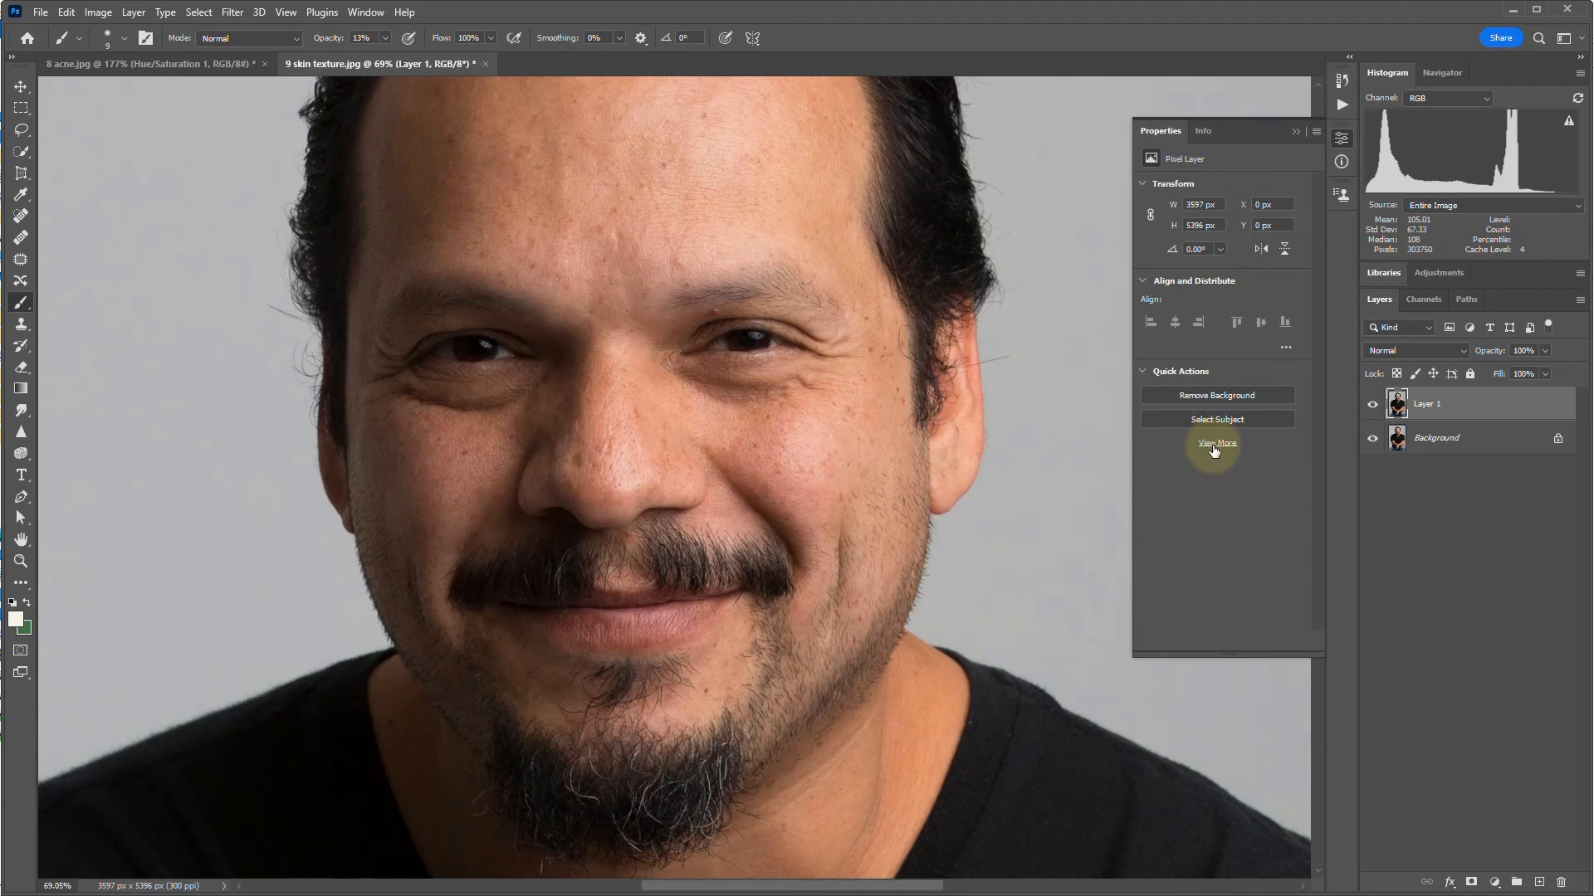
Open Neural Filters for the duplicated portrait layer and enable Skin Smoothing.
click(231, 11)
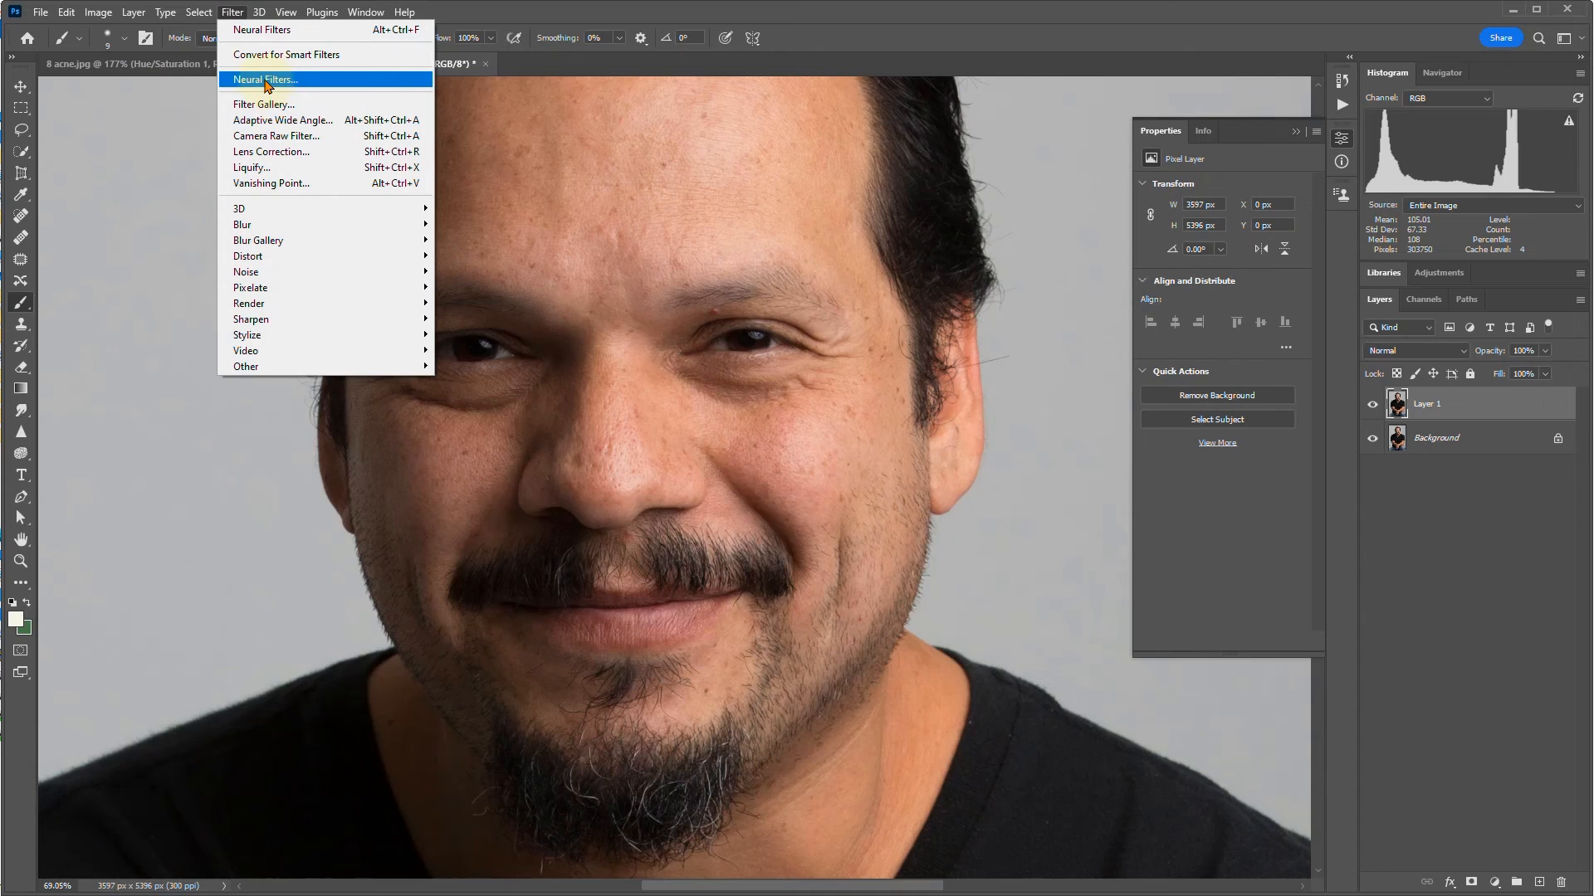
mouse_move(412, 16)
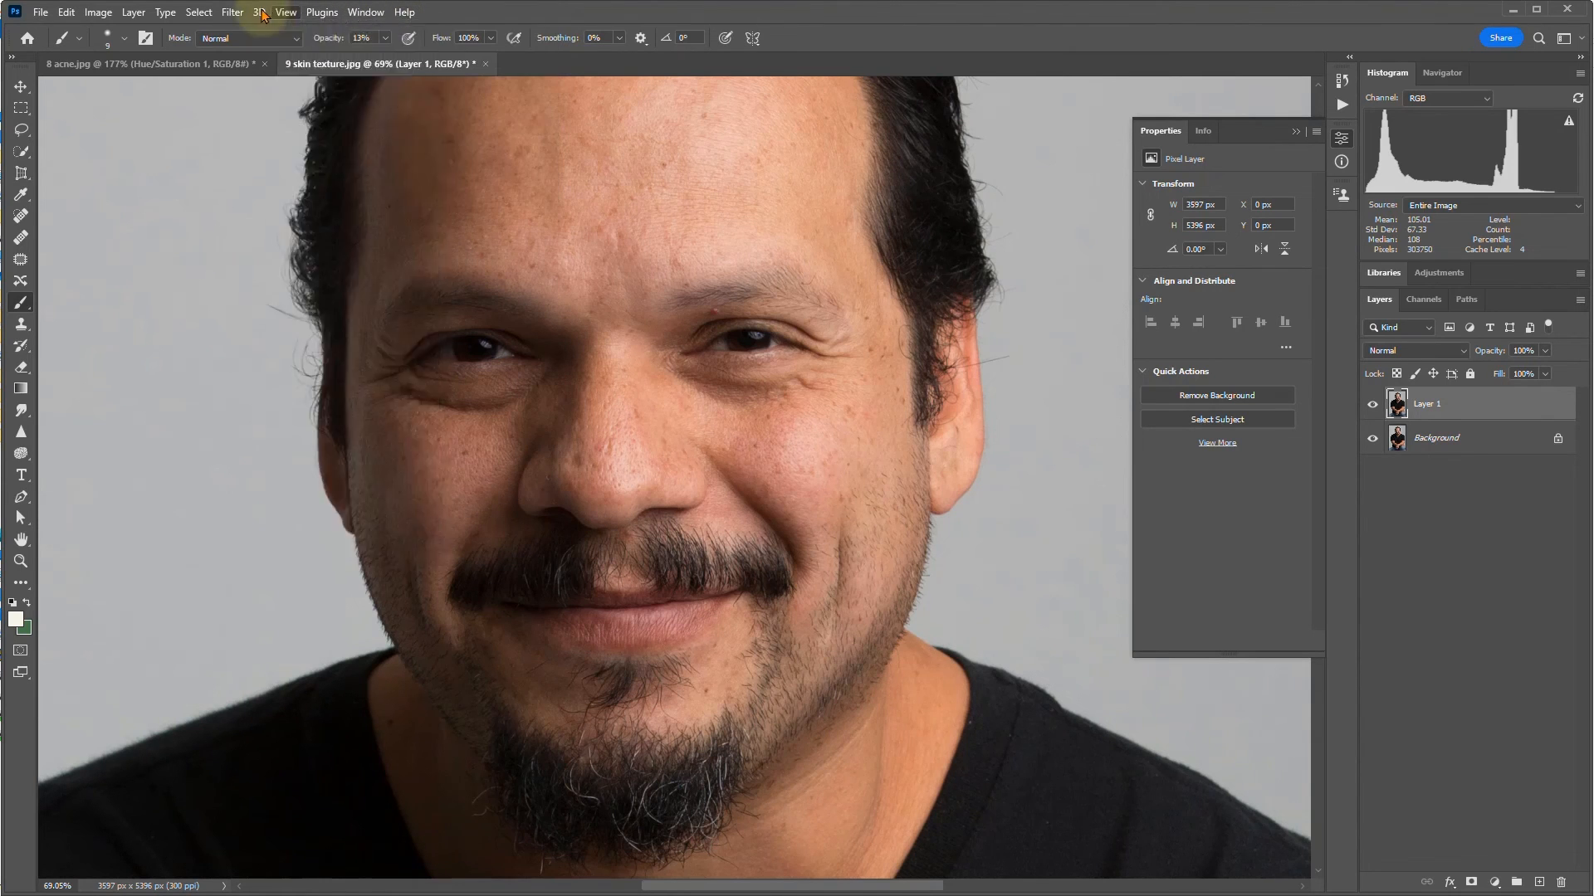
click(233, 12)
click(232, 12)
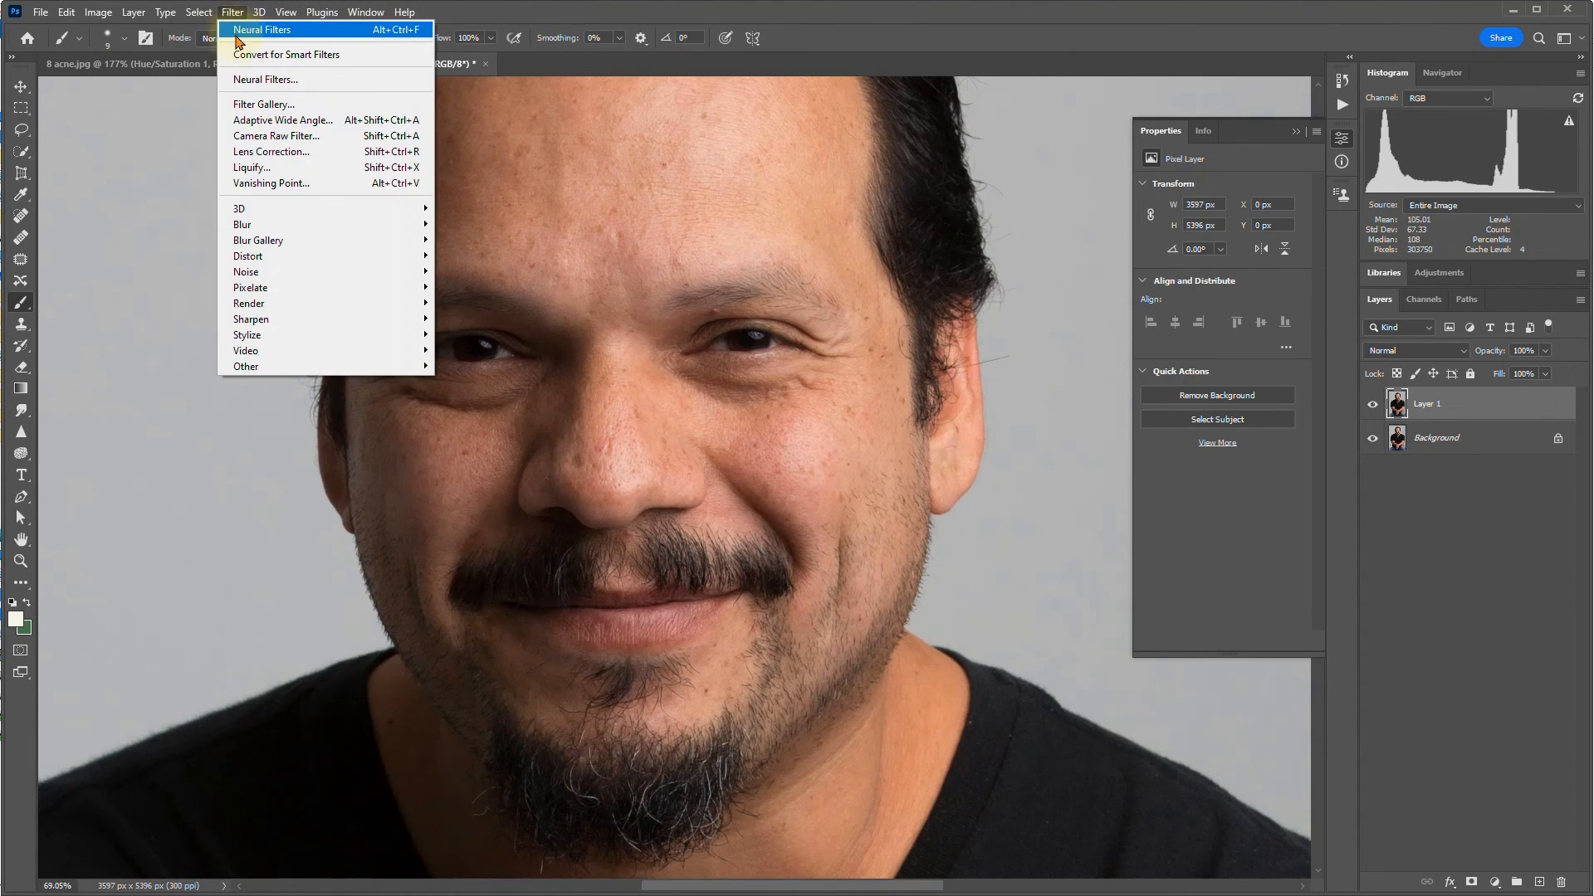
click(249, 78)
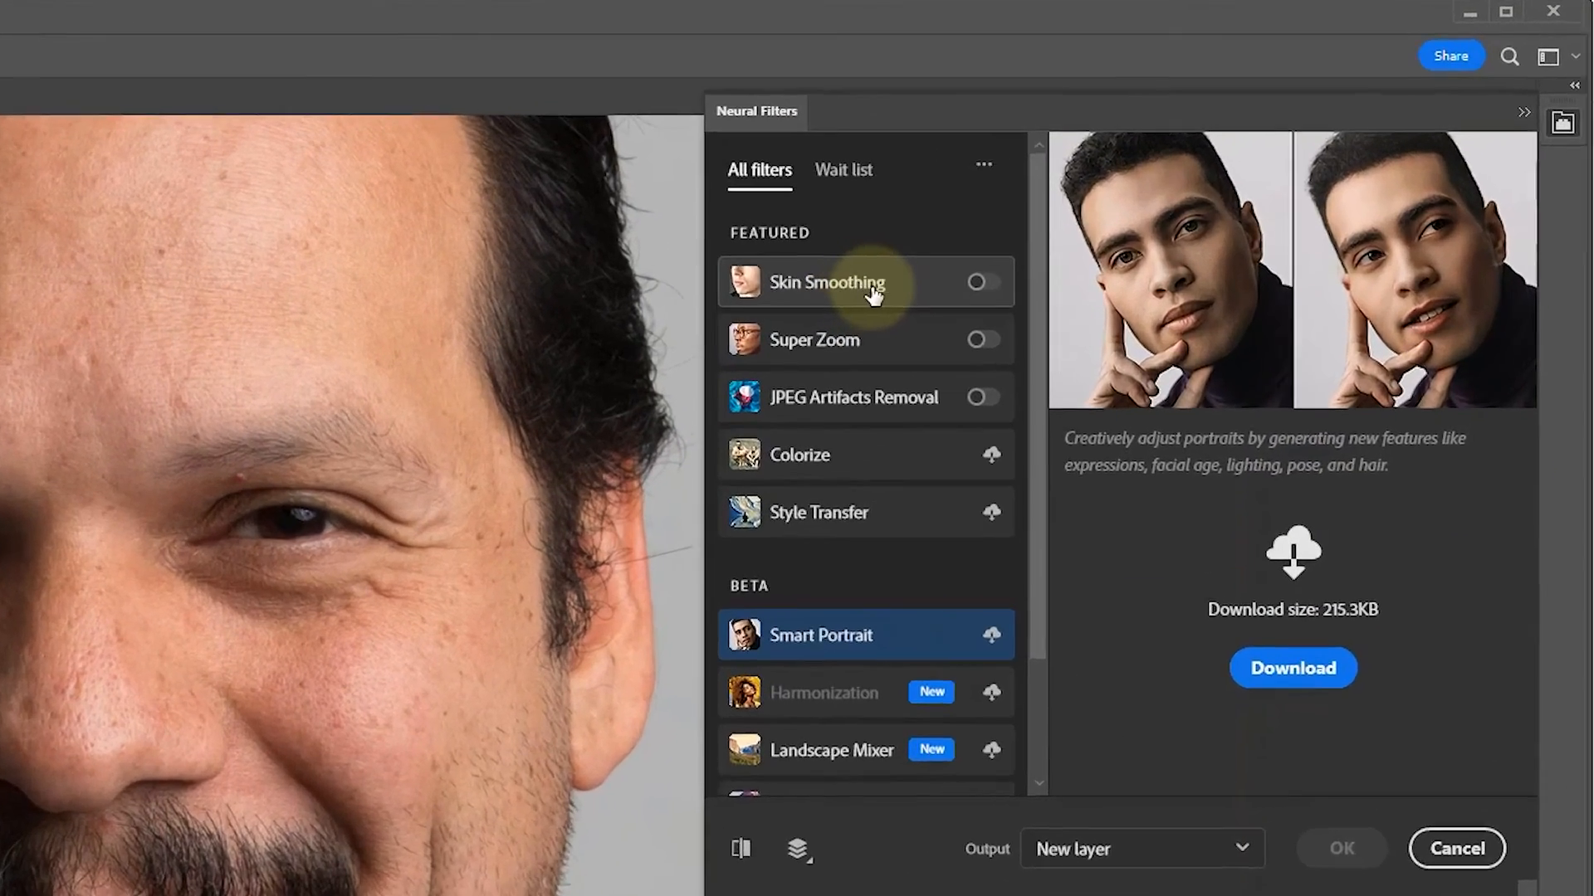
click(1195, 184)
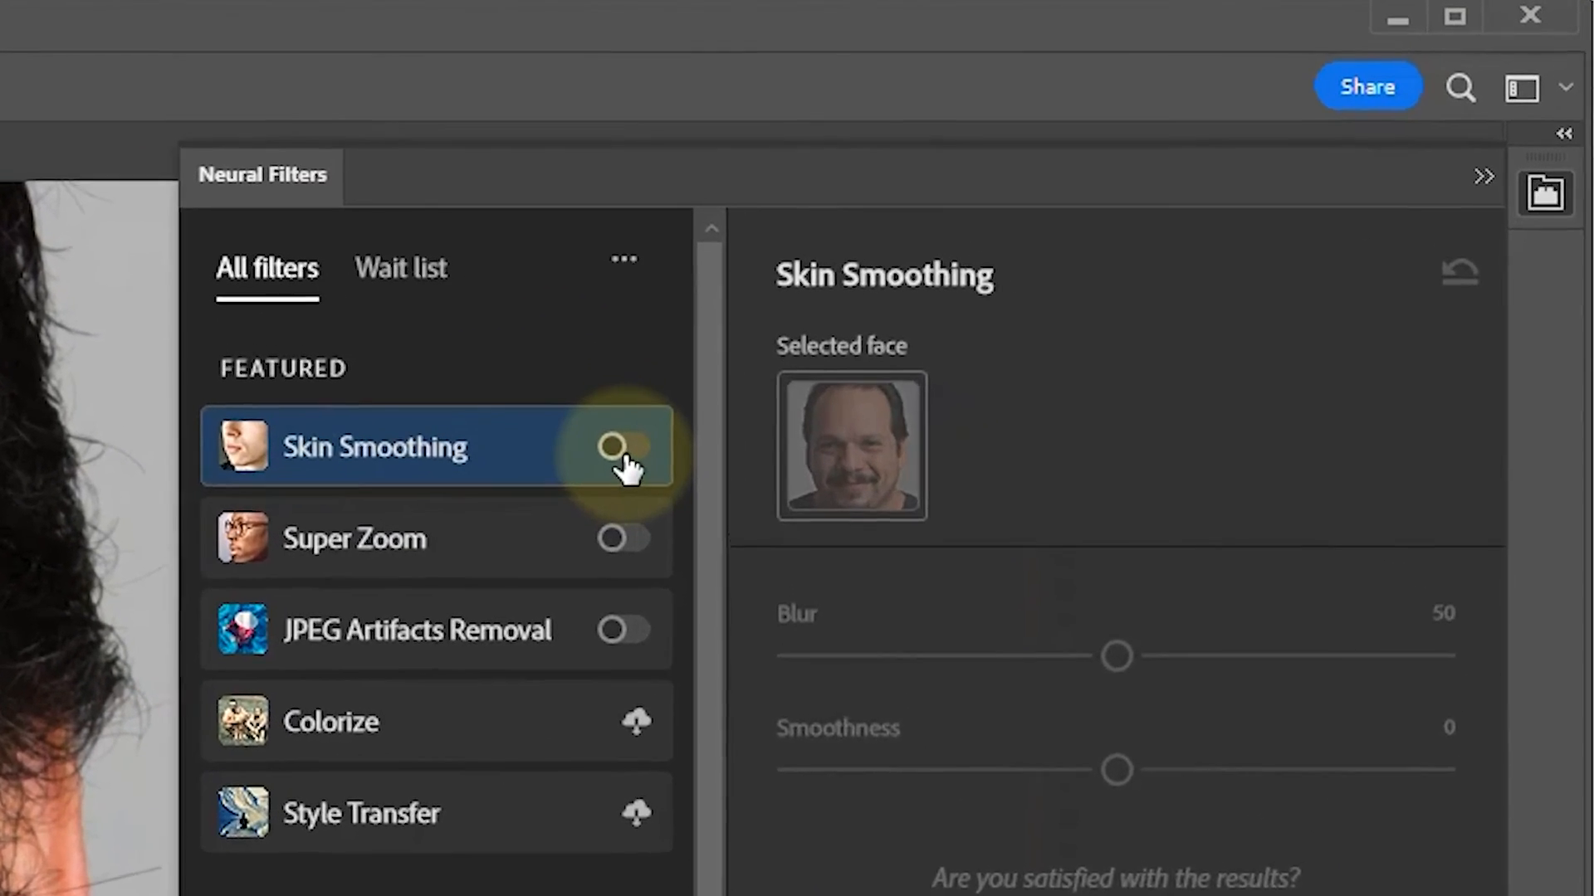
click(620, 455)
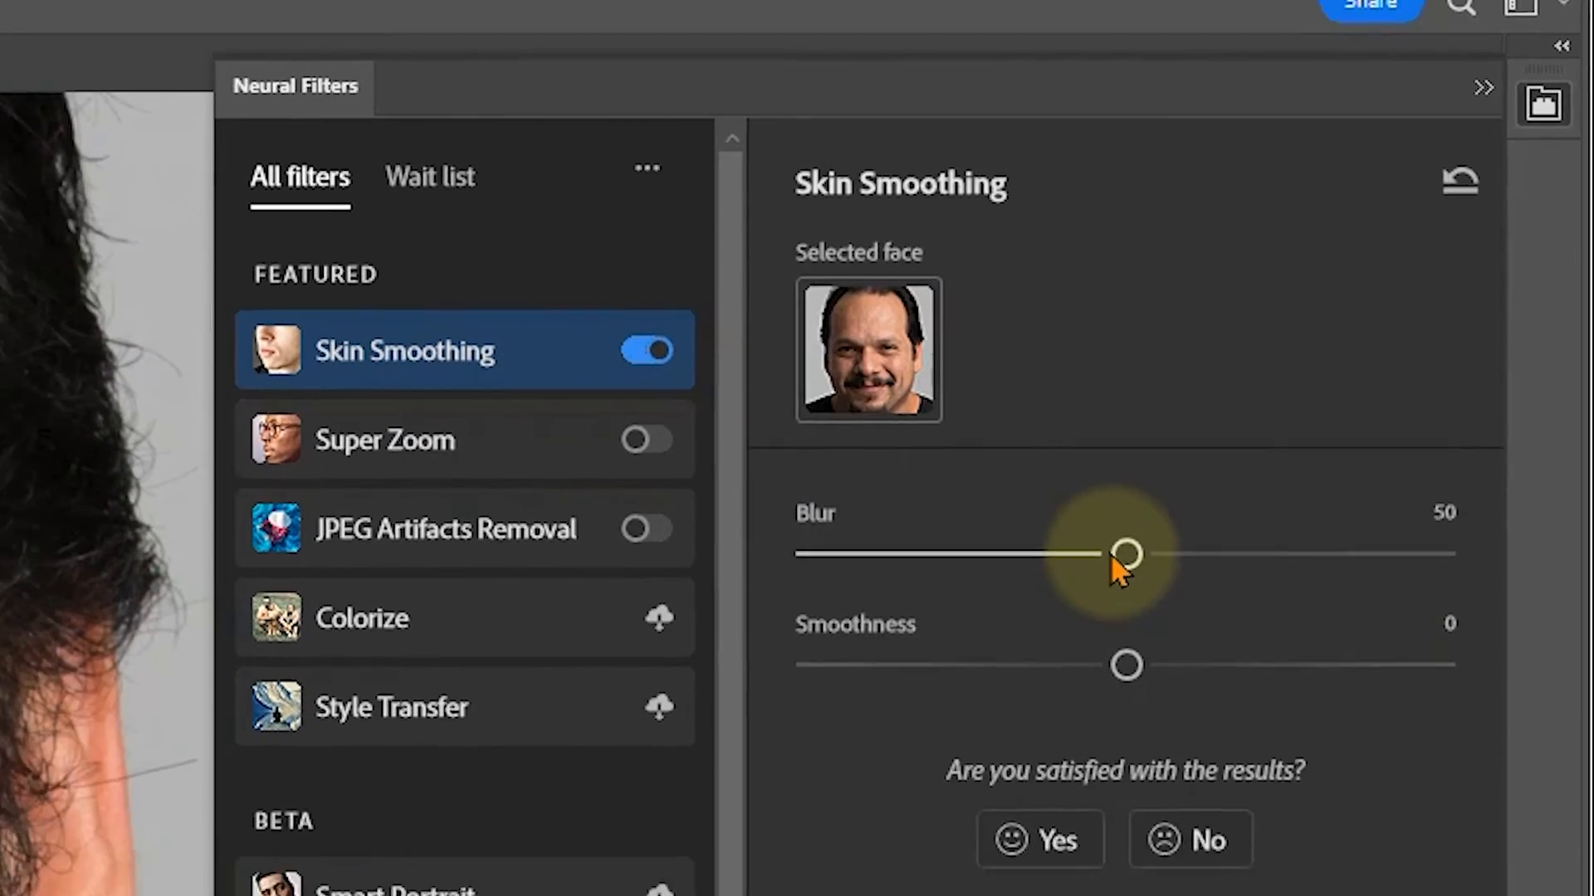
Set the Skin Smoothing Blur to 100 and Smoothness to +50, and compare the preview with the original.
drag(1094, 686, 1217, 695)
drag(1347, 303, 1388, 302)
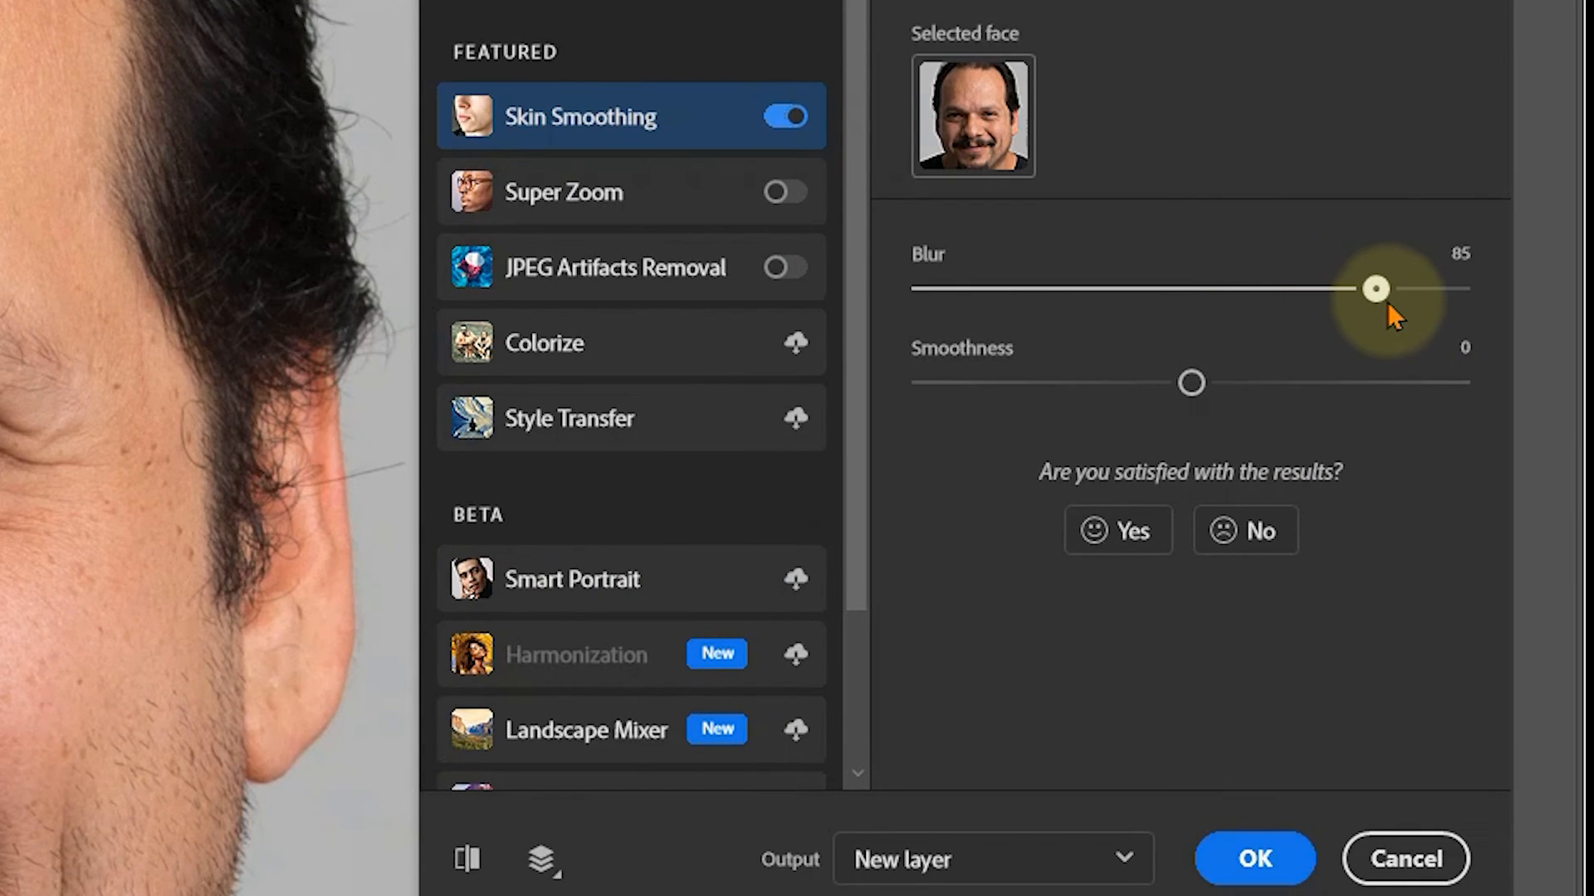
drag(1191, 383, 1366, 383)
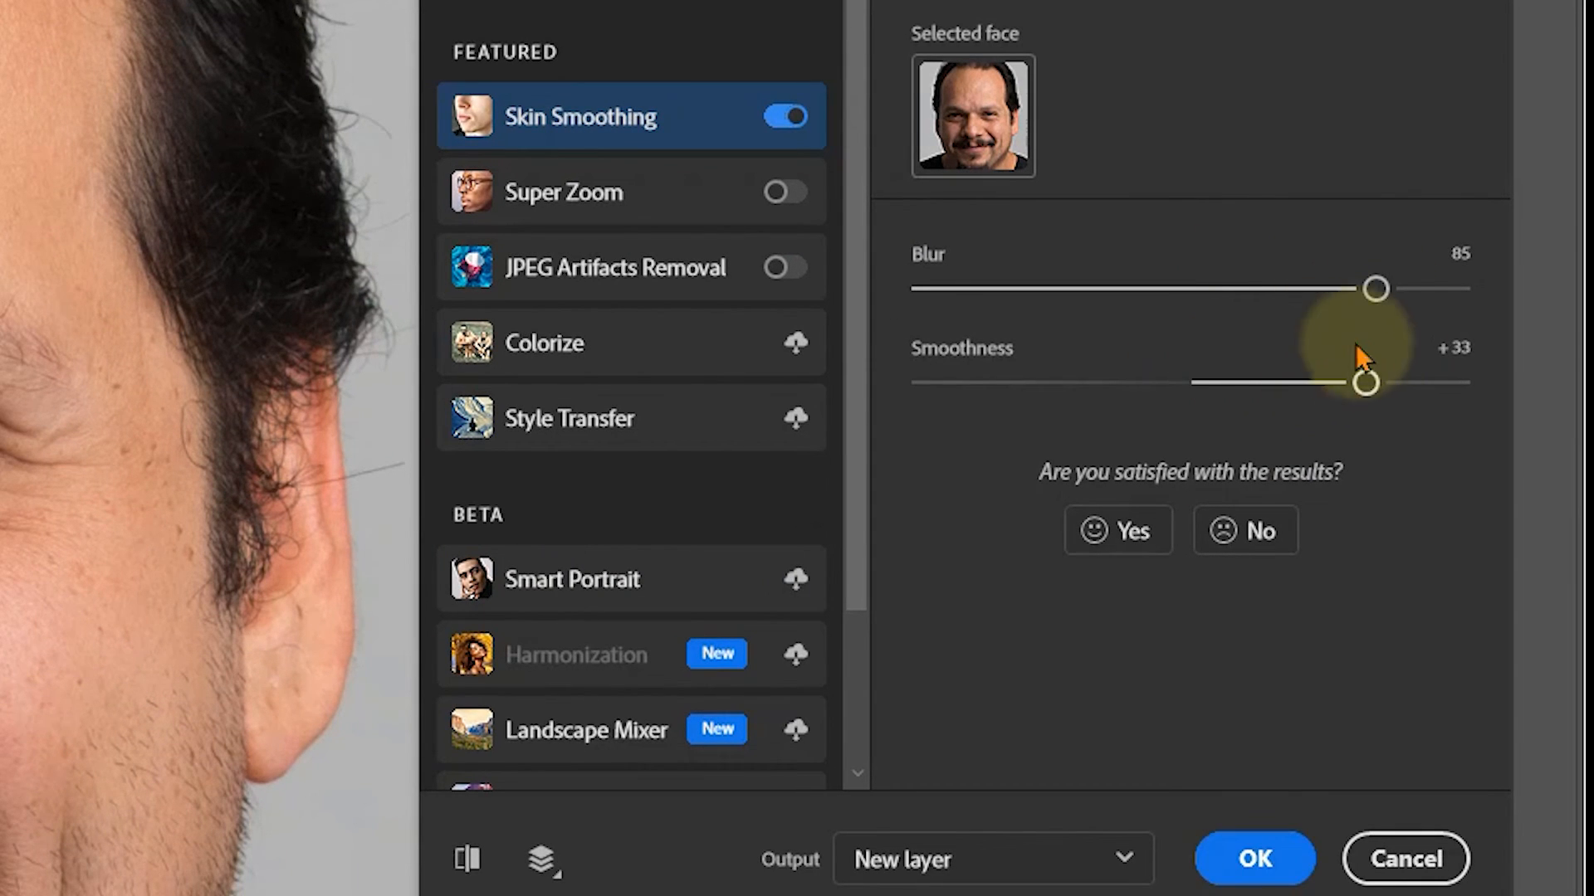
drag(1375, 289, 1461, 289)
drag(1366, 383, 1473, 375)
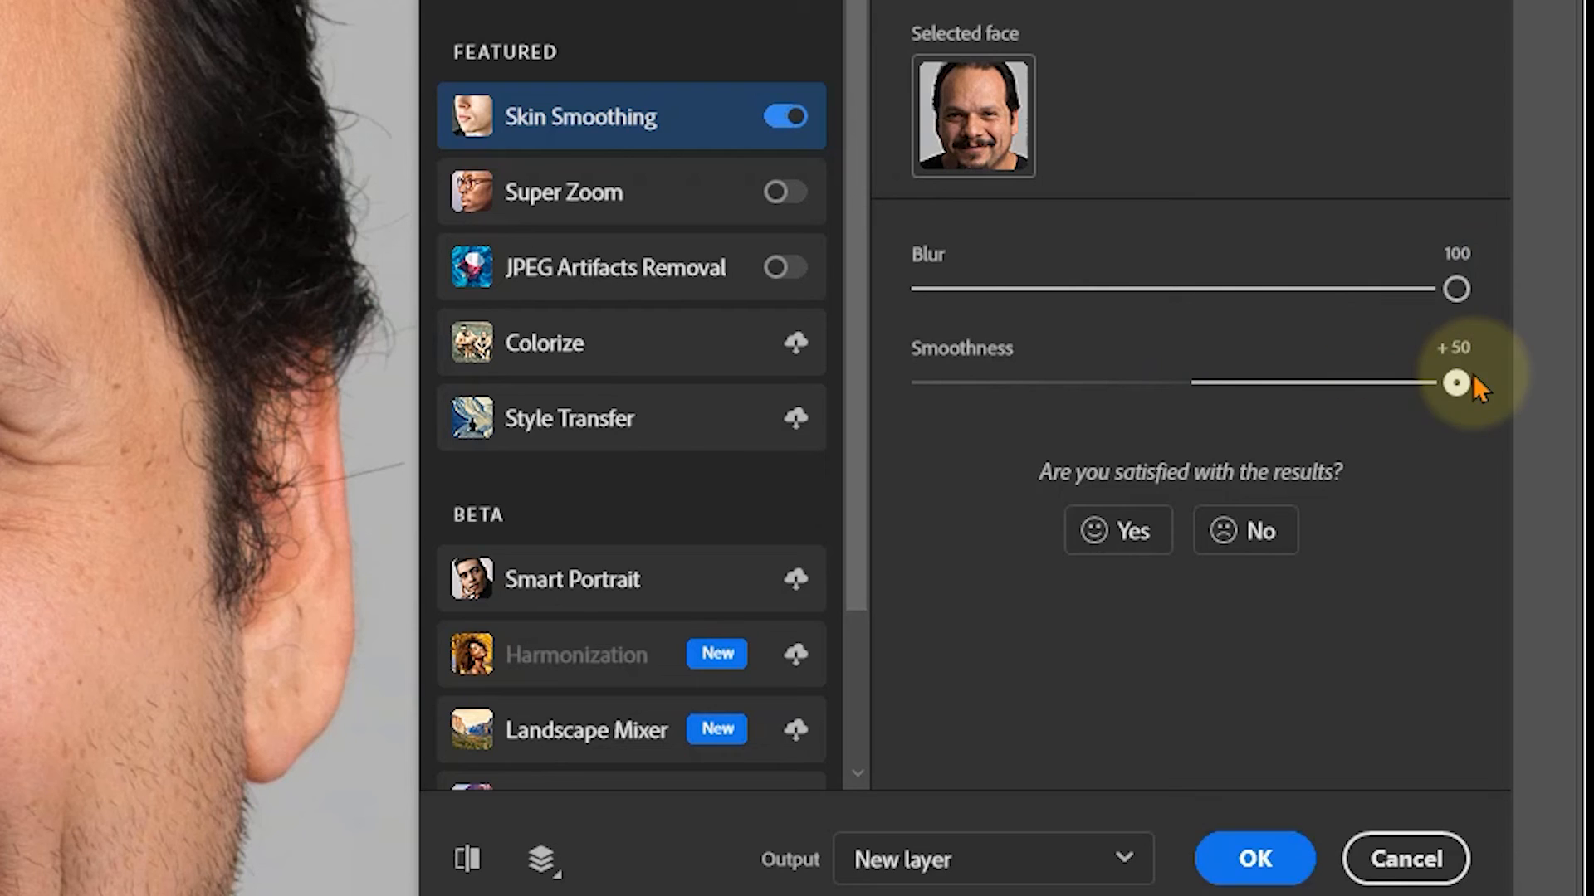
click(467, 859)
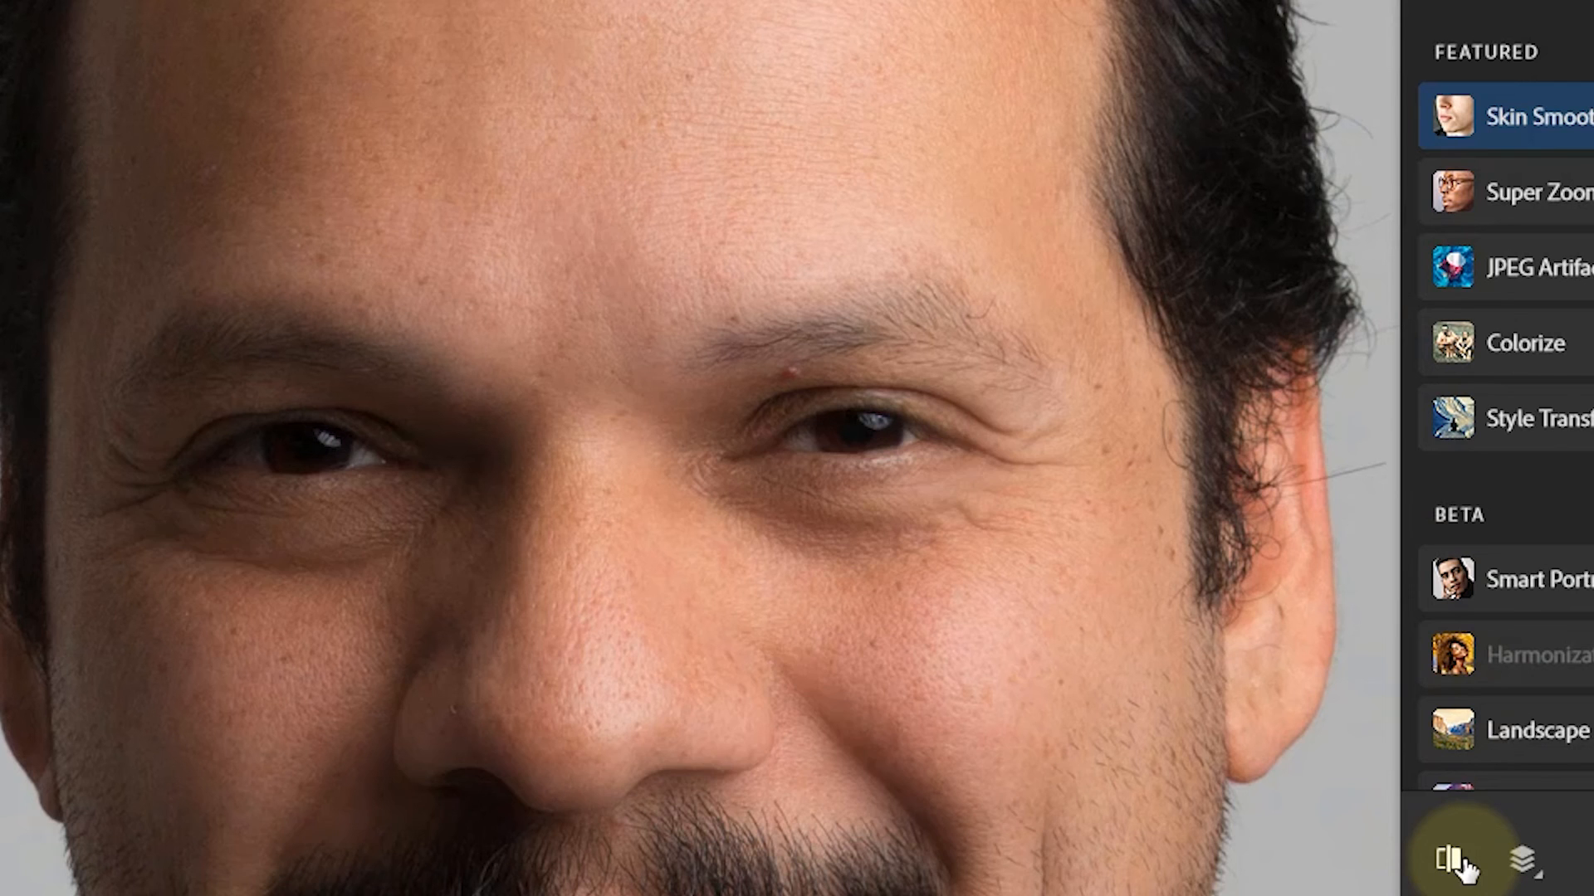
click(1463, 866)
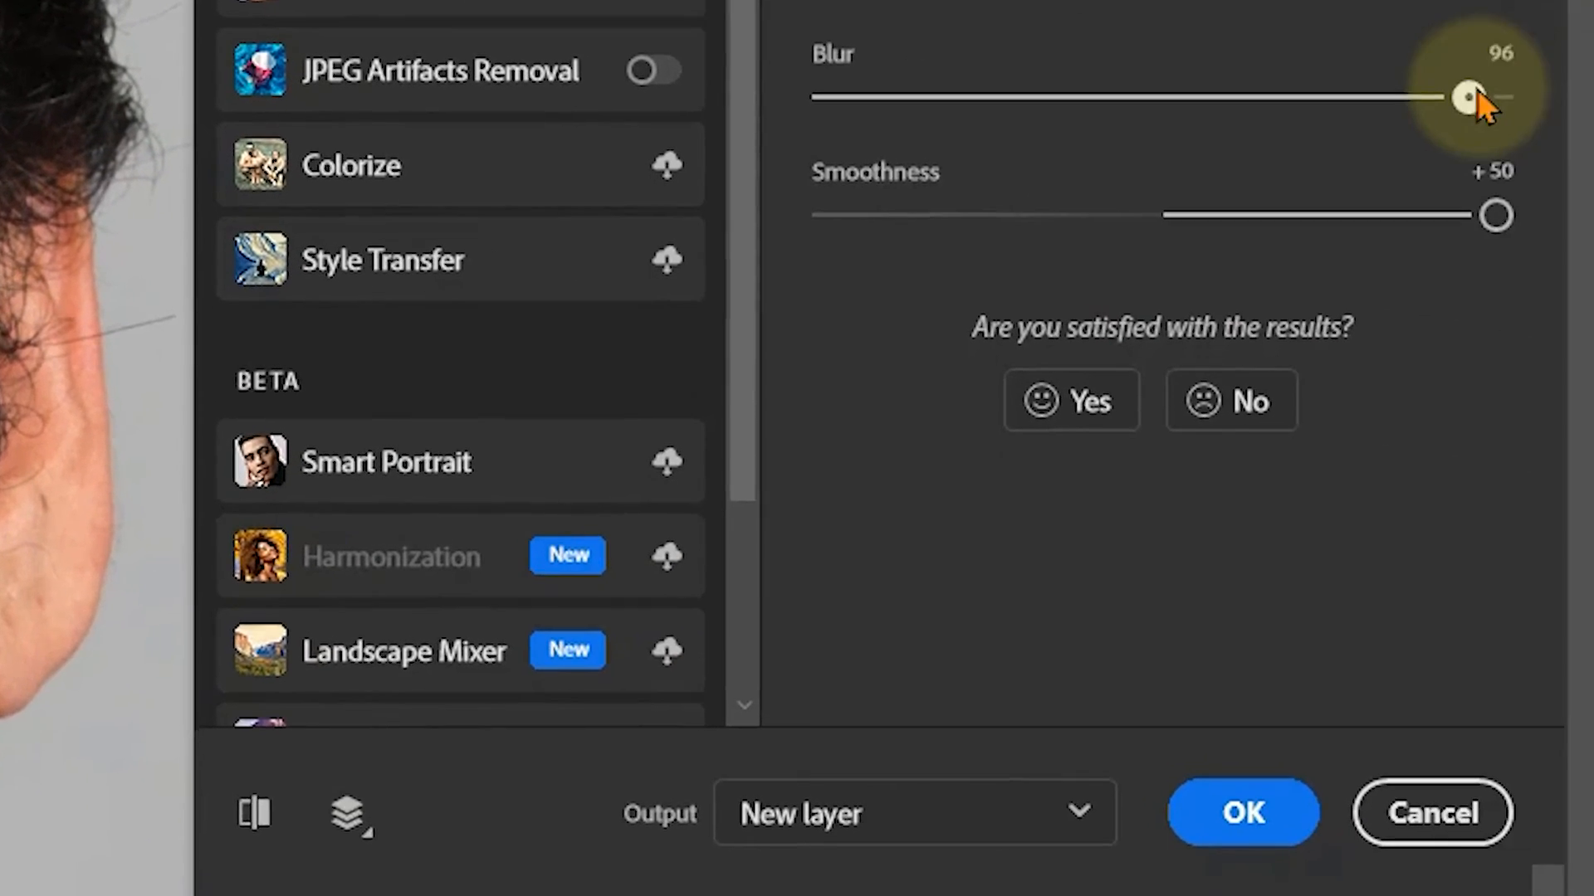
Fine-tune the Skin Smoothing amounts and apply the filter with its output set to Smart filter.
drag(1476, 92, 1419, 98)
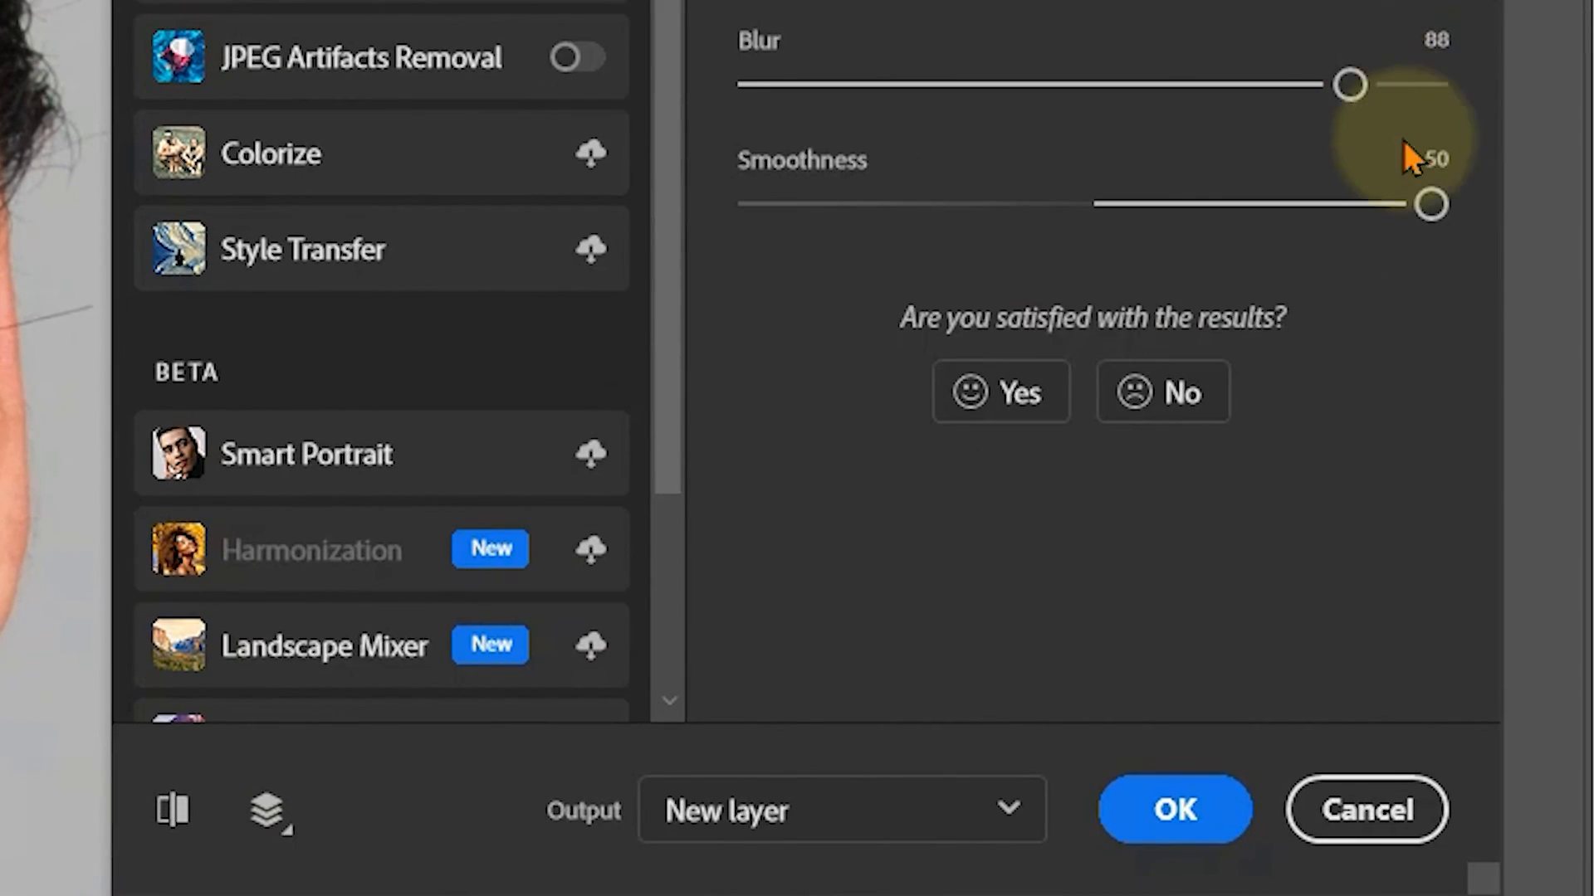
drag(1493, 216, 1425, 204)
drag(1352, 83, 1408, 73)
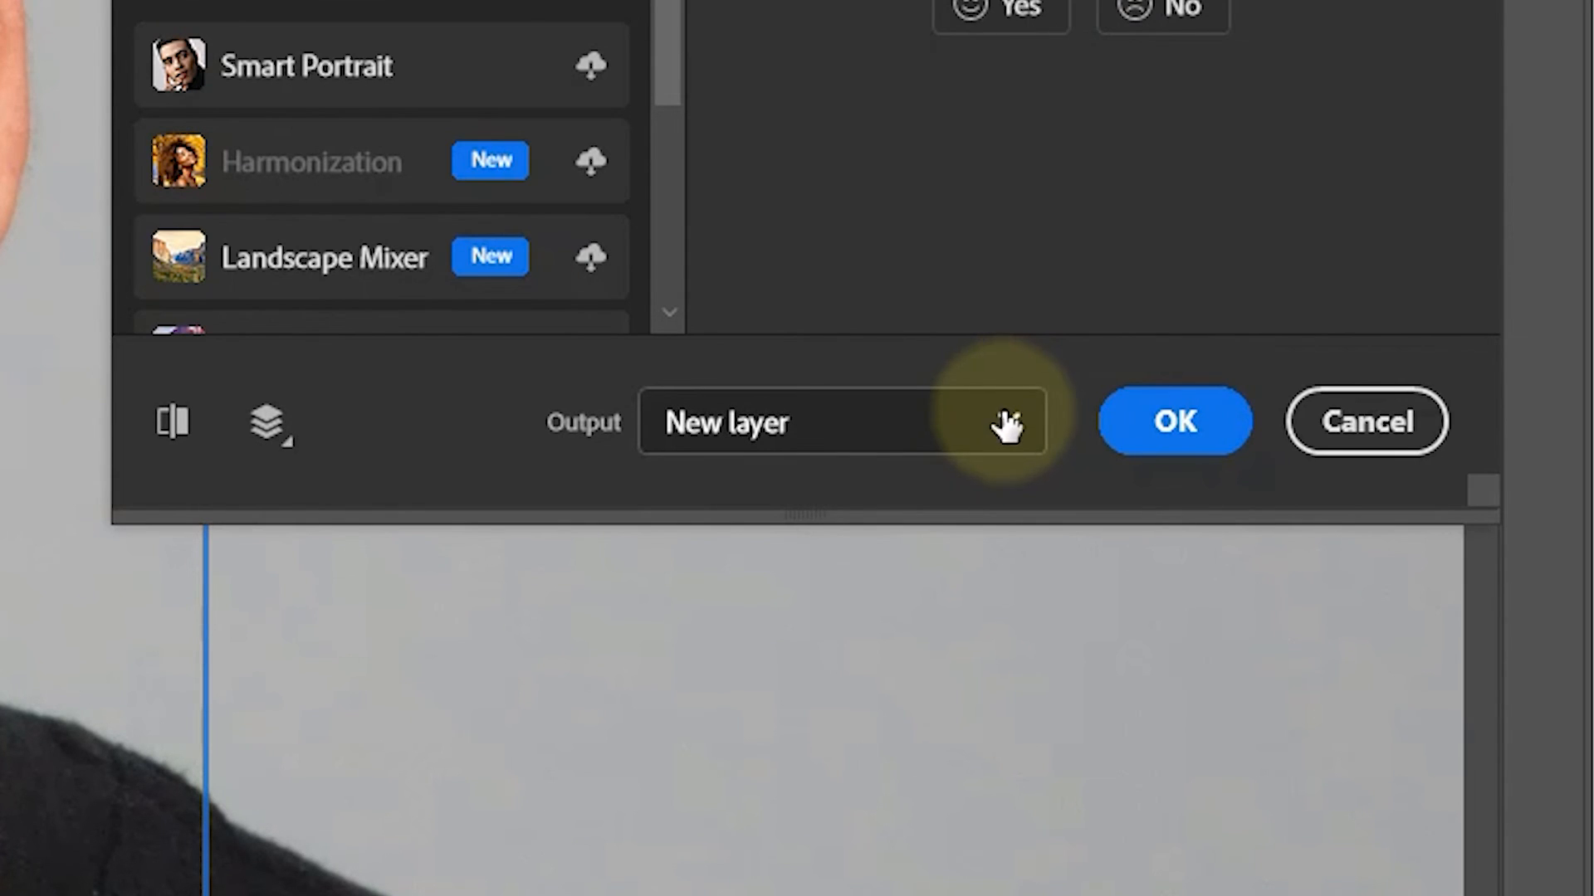
click(1009, 427)
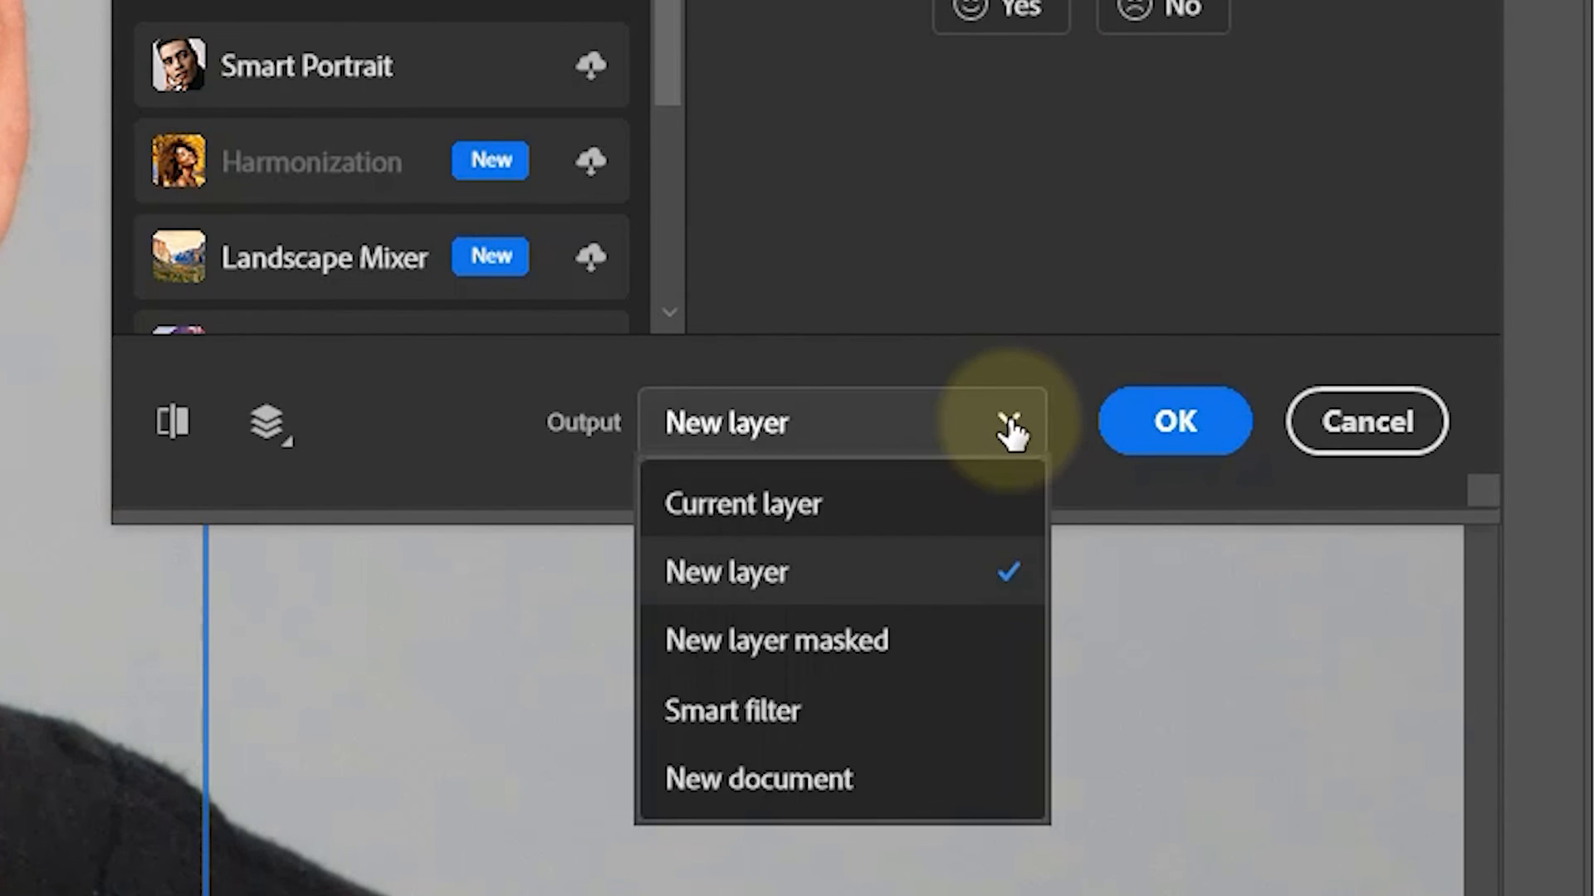
click(750, 722)
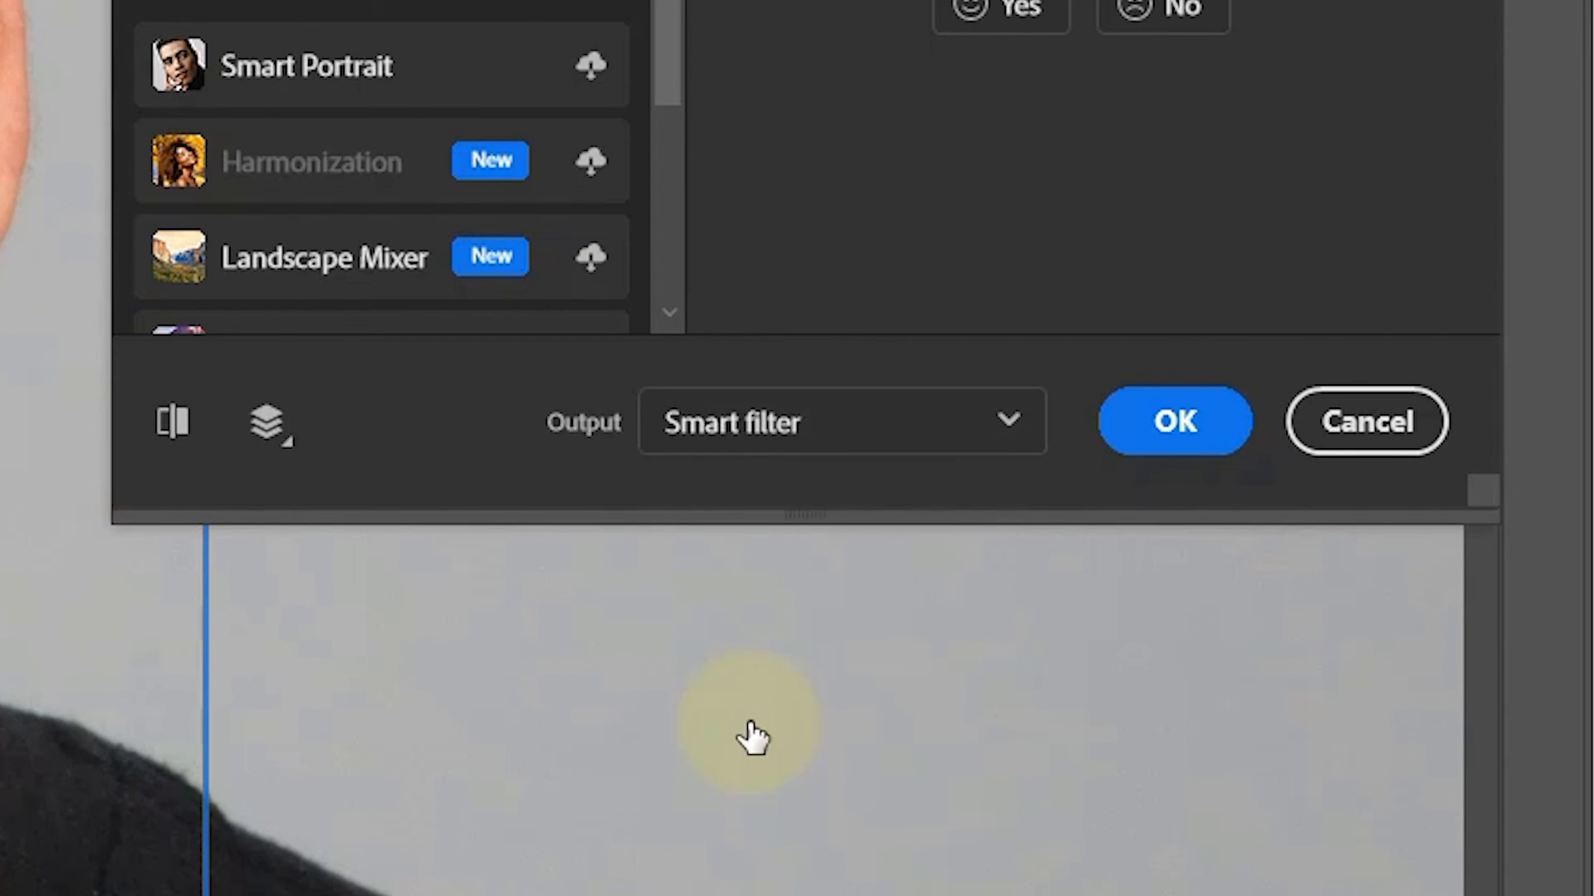
click(1162, 425)
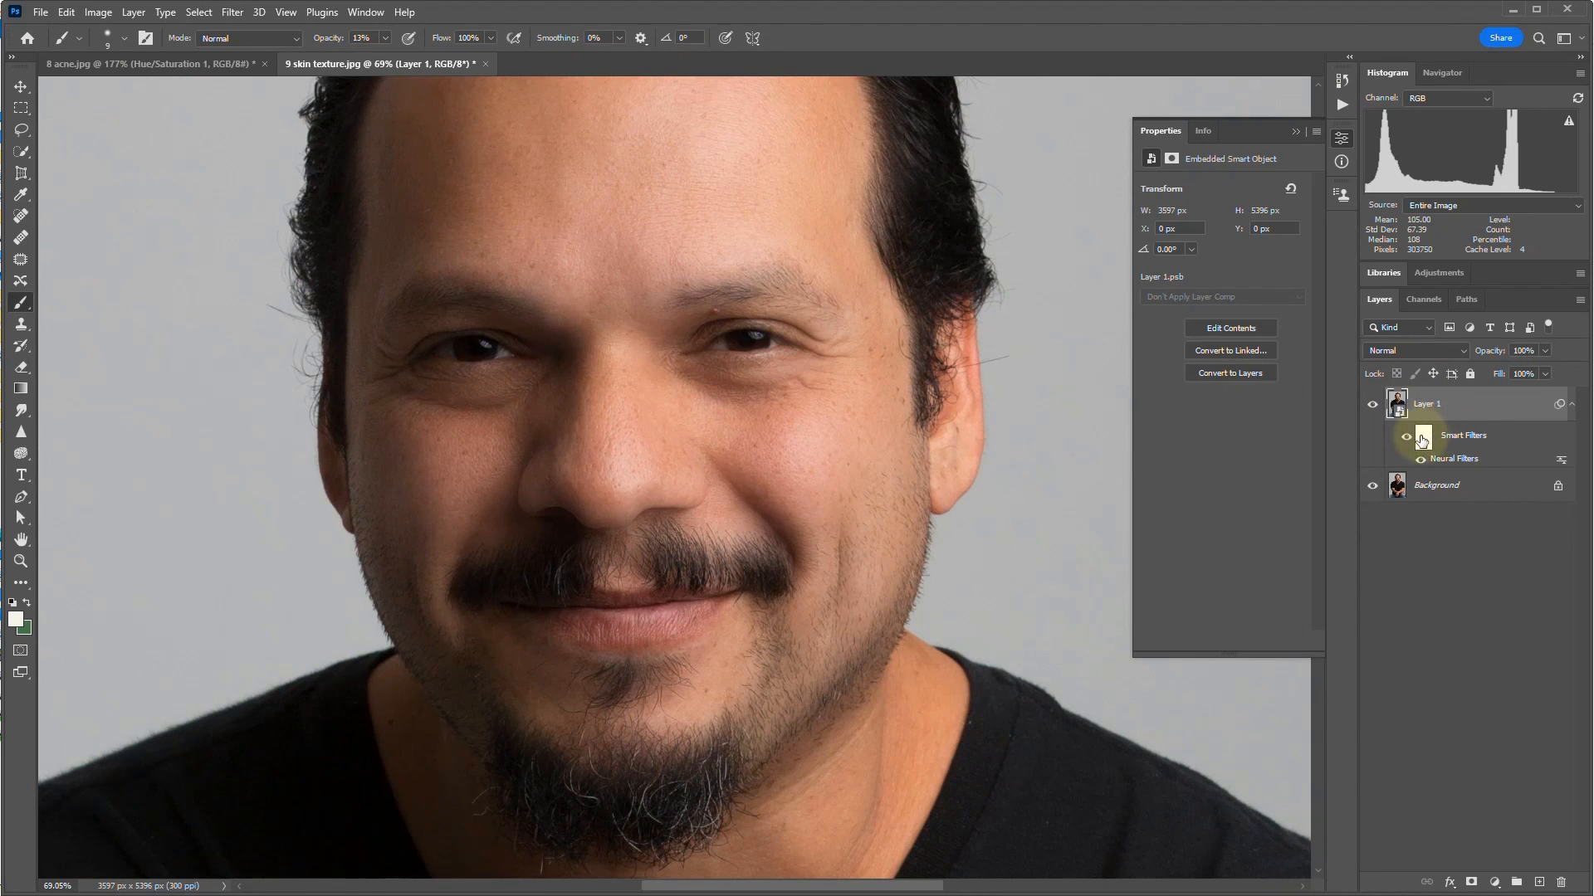
Select the Smart Filters mask of Layer 1 for painting and enlarge the brush to size 40.
click(1422, 440)
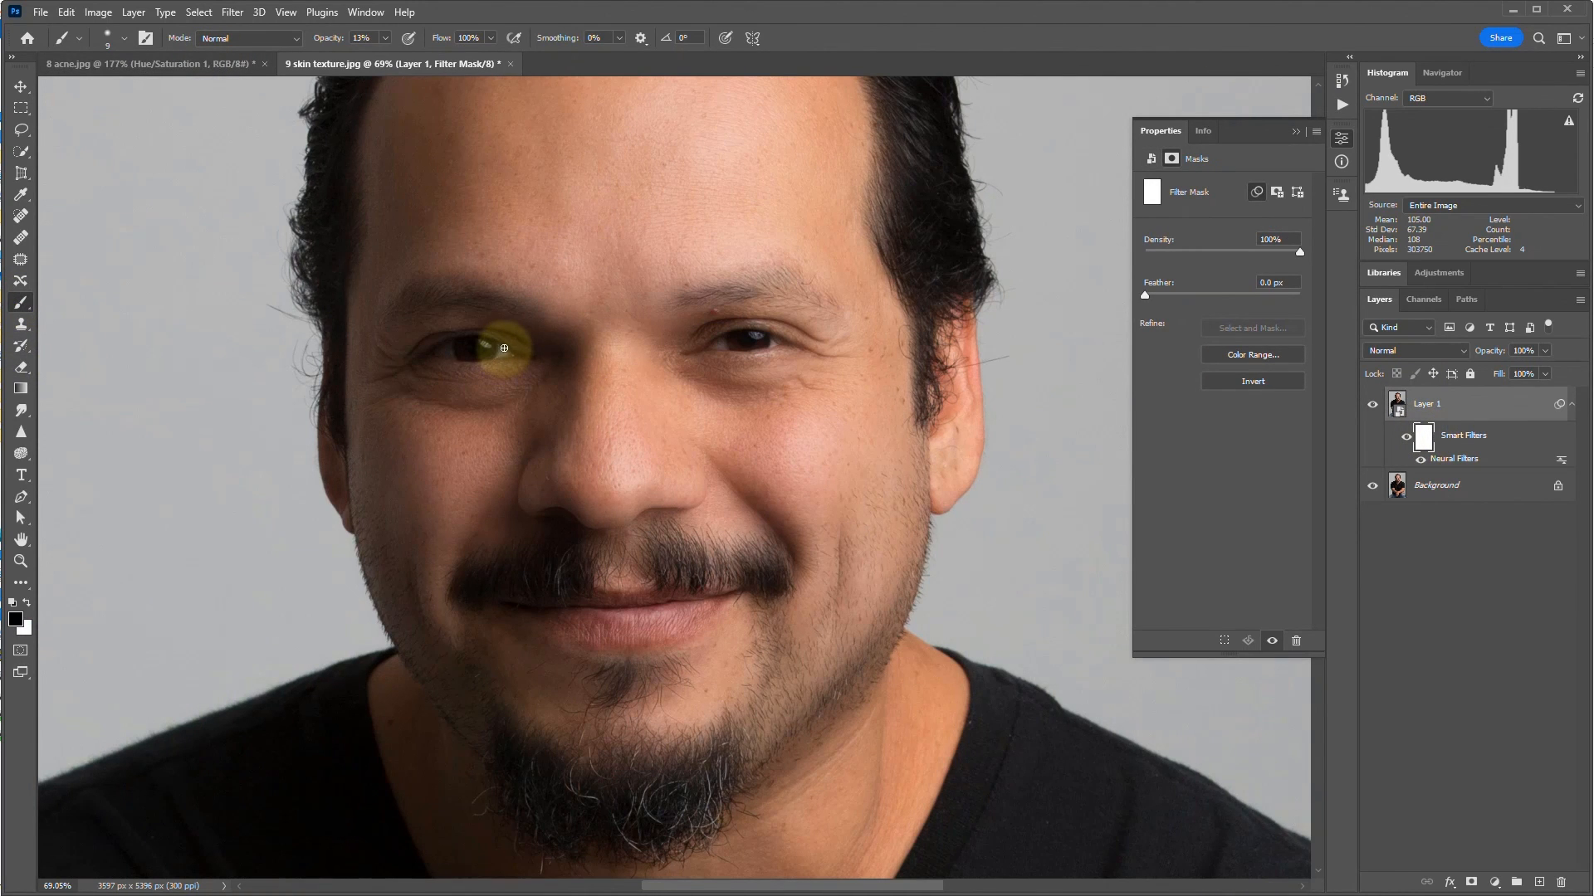
key(bracketright)
key(bracketright)
key(bracketright)
key(bracketright)
key(bracketright)
key(bracketright)
key(bracketright)
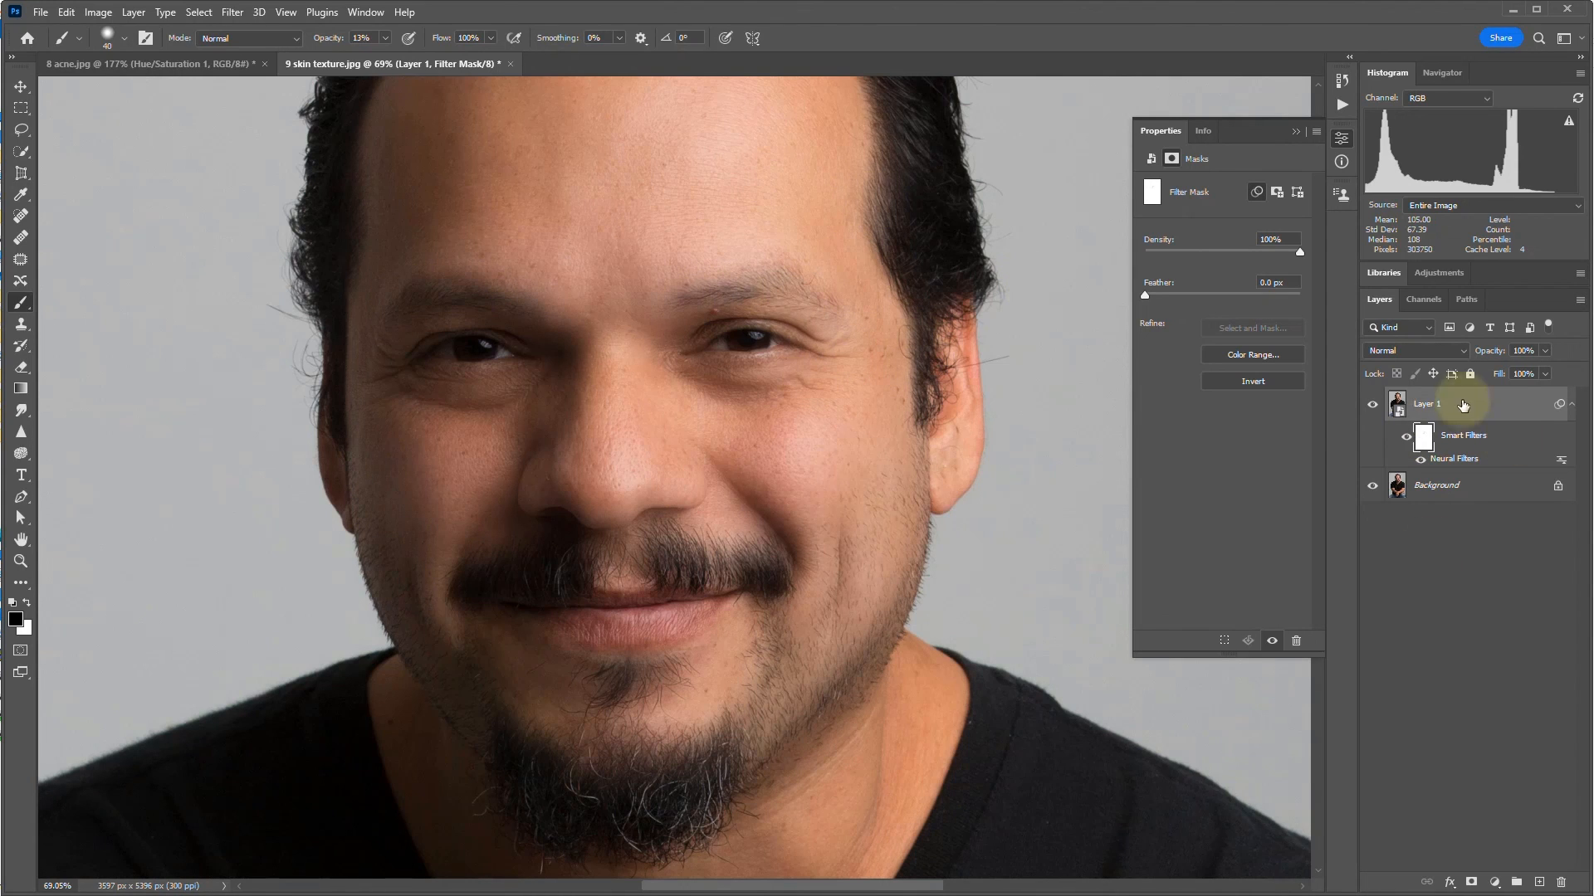
Toggle Layer 1's visibility repeatedly to compare the man's face with and without skin smoothing.
scroll(639, 490, down, 3)
scroll(643, 492, up, 1)
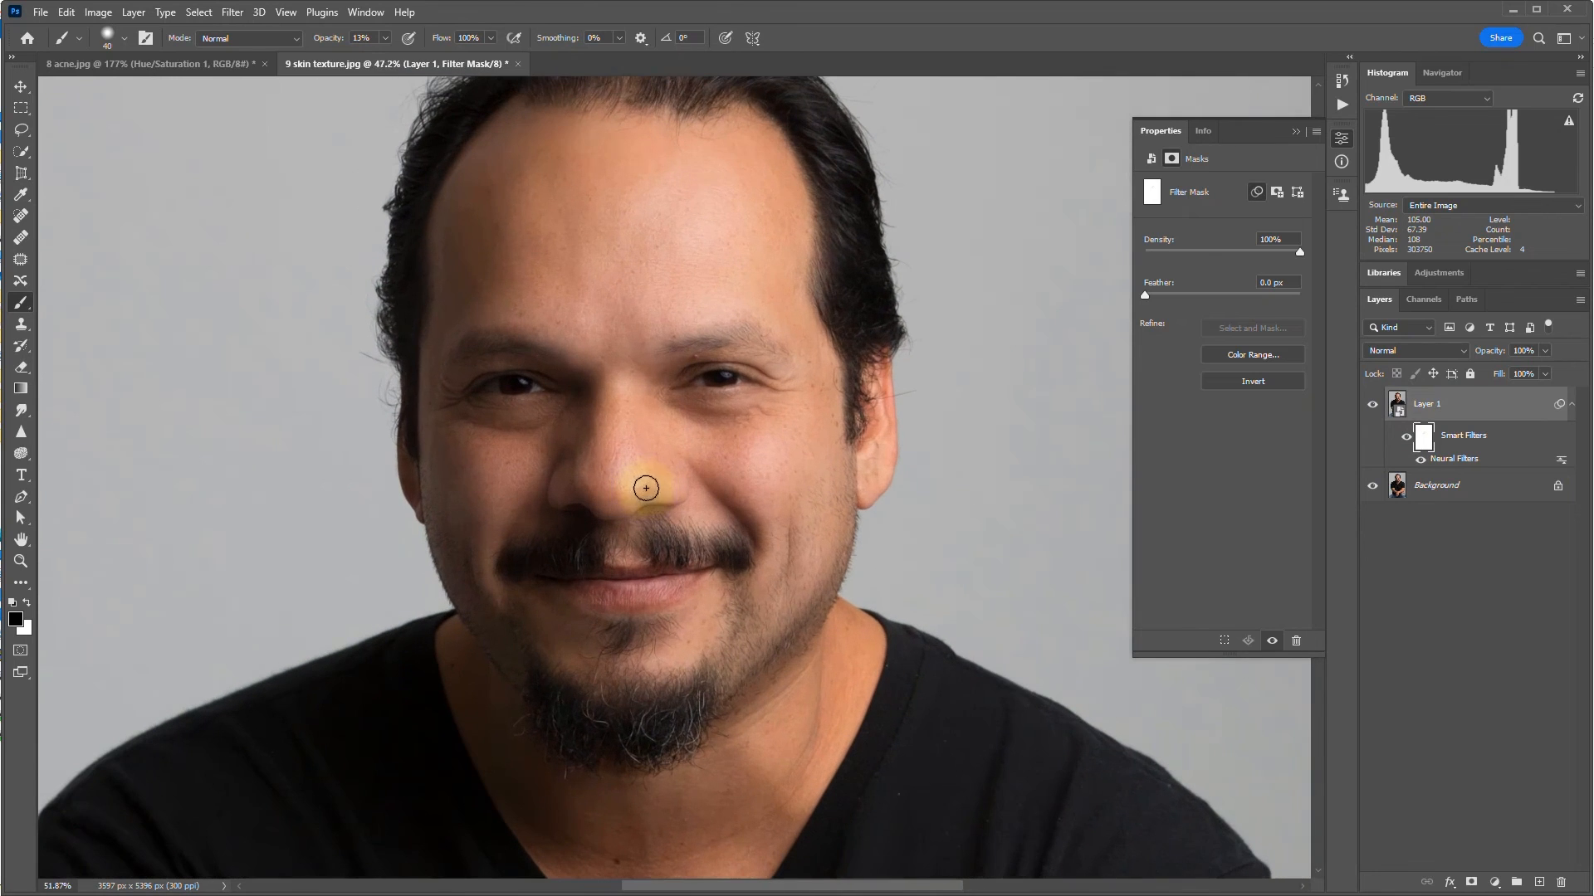
click(1373, 406)
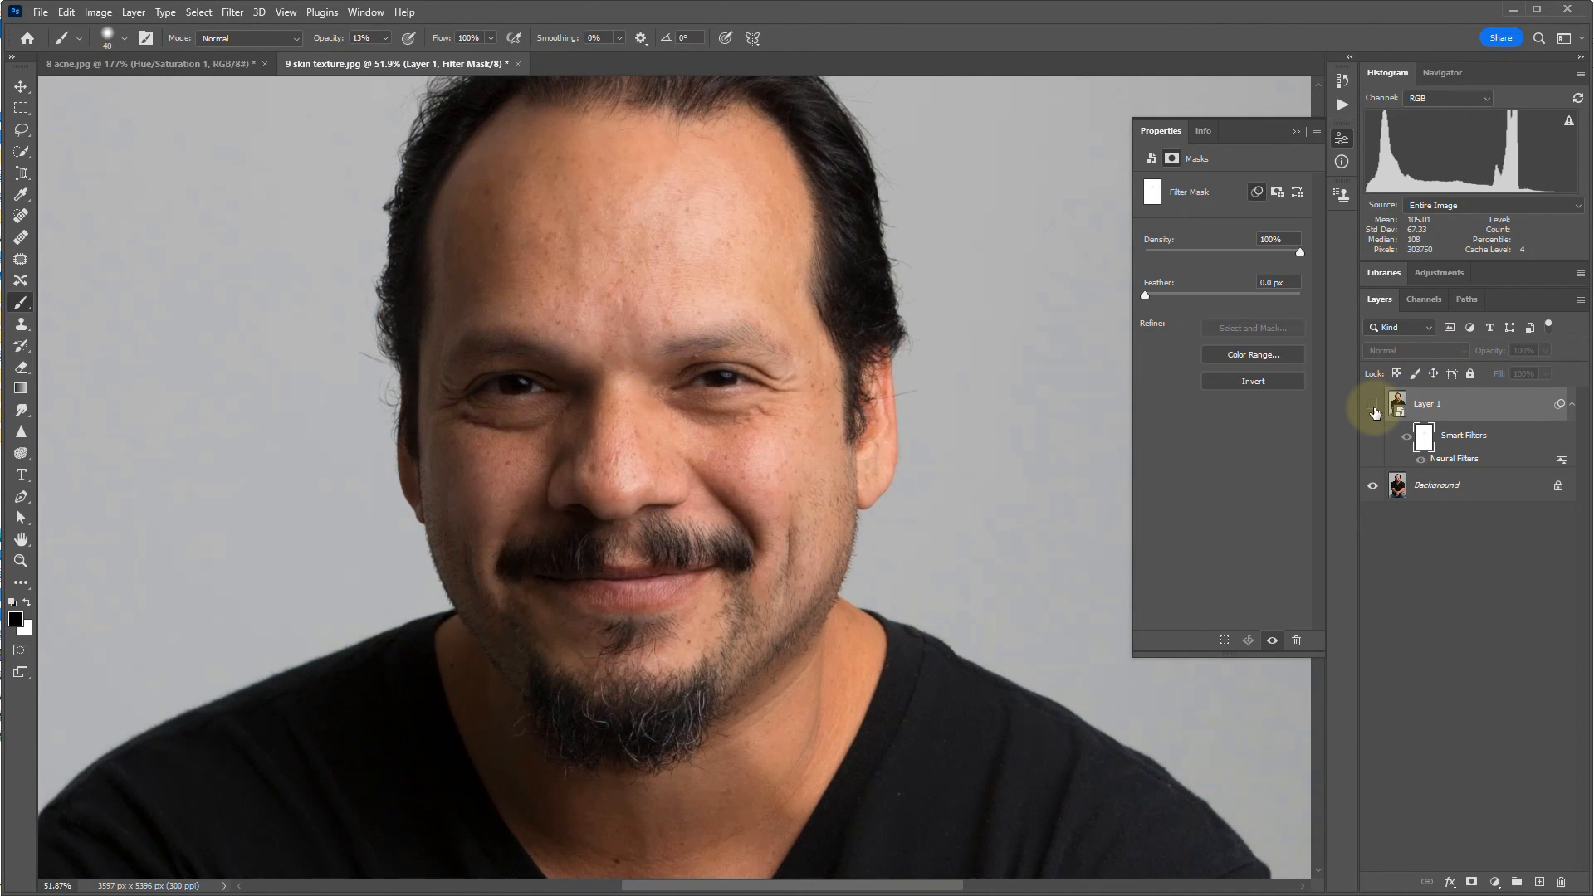
click(1371, 407)
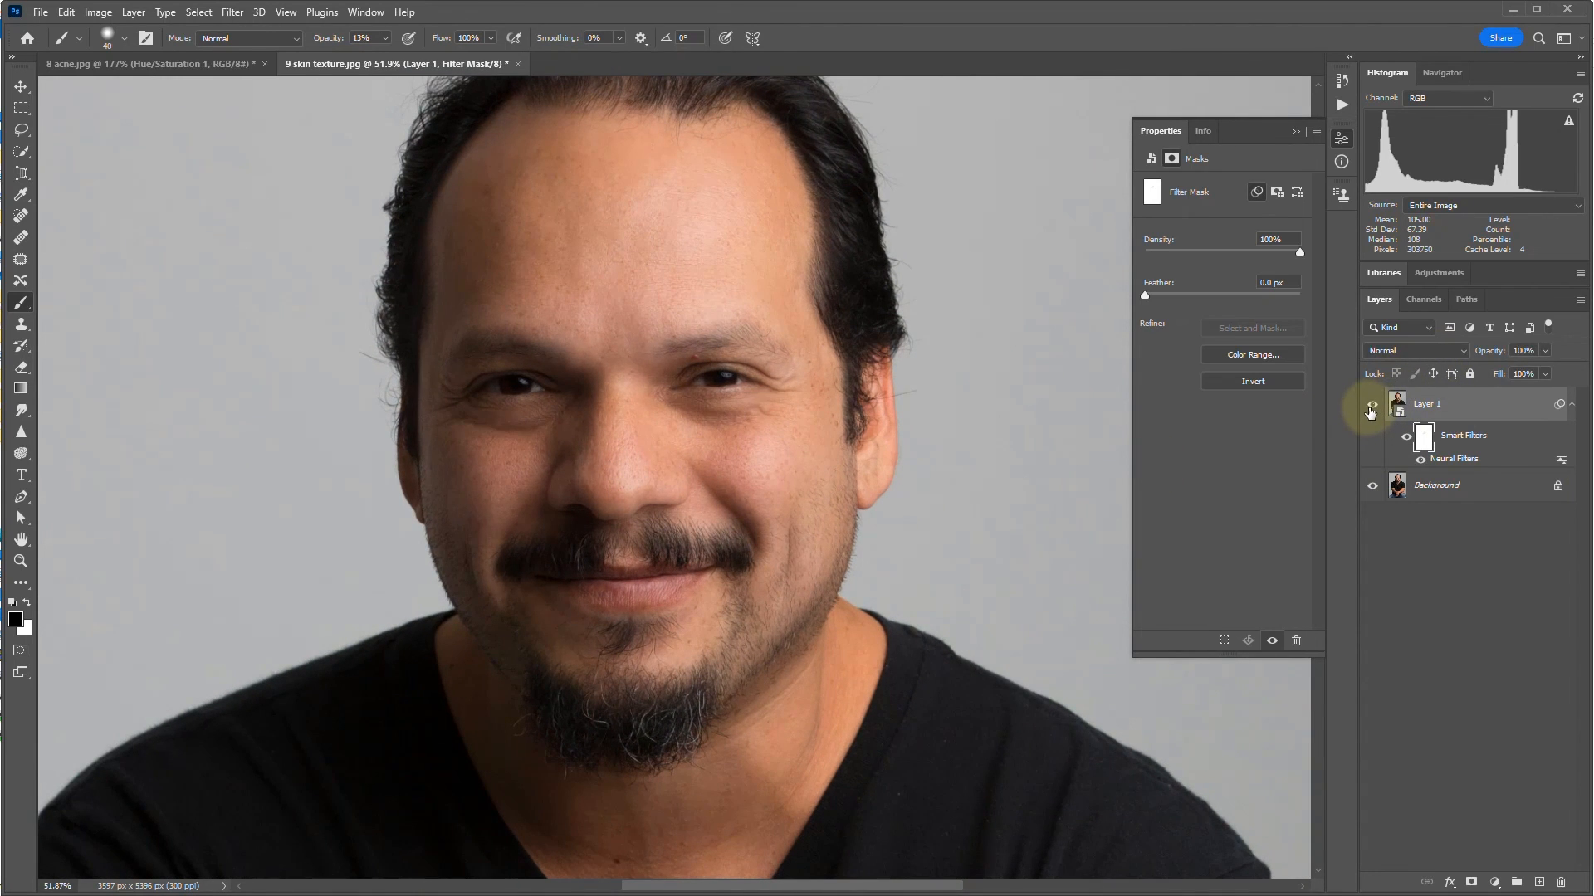
click(1371, 409)
click(1371, 408)
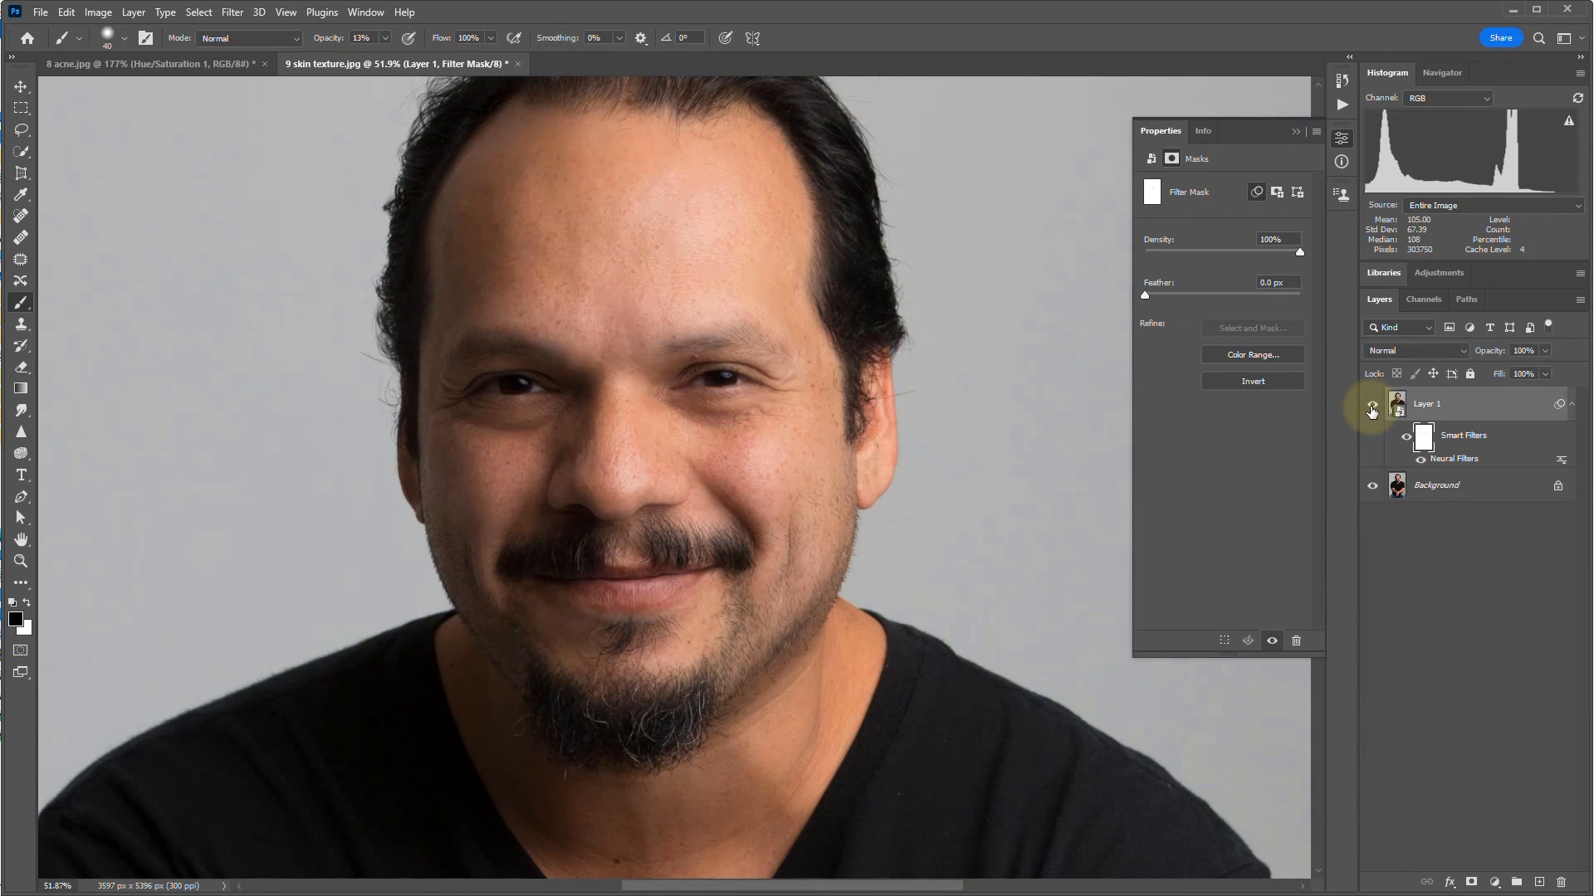